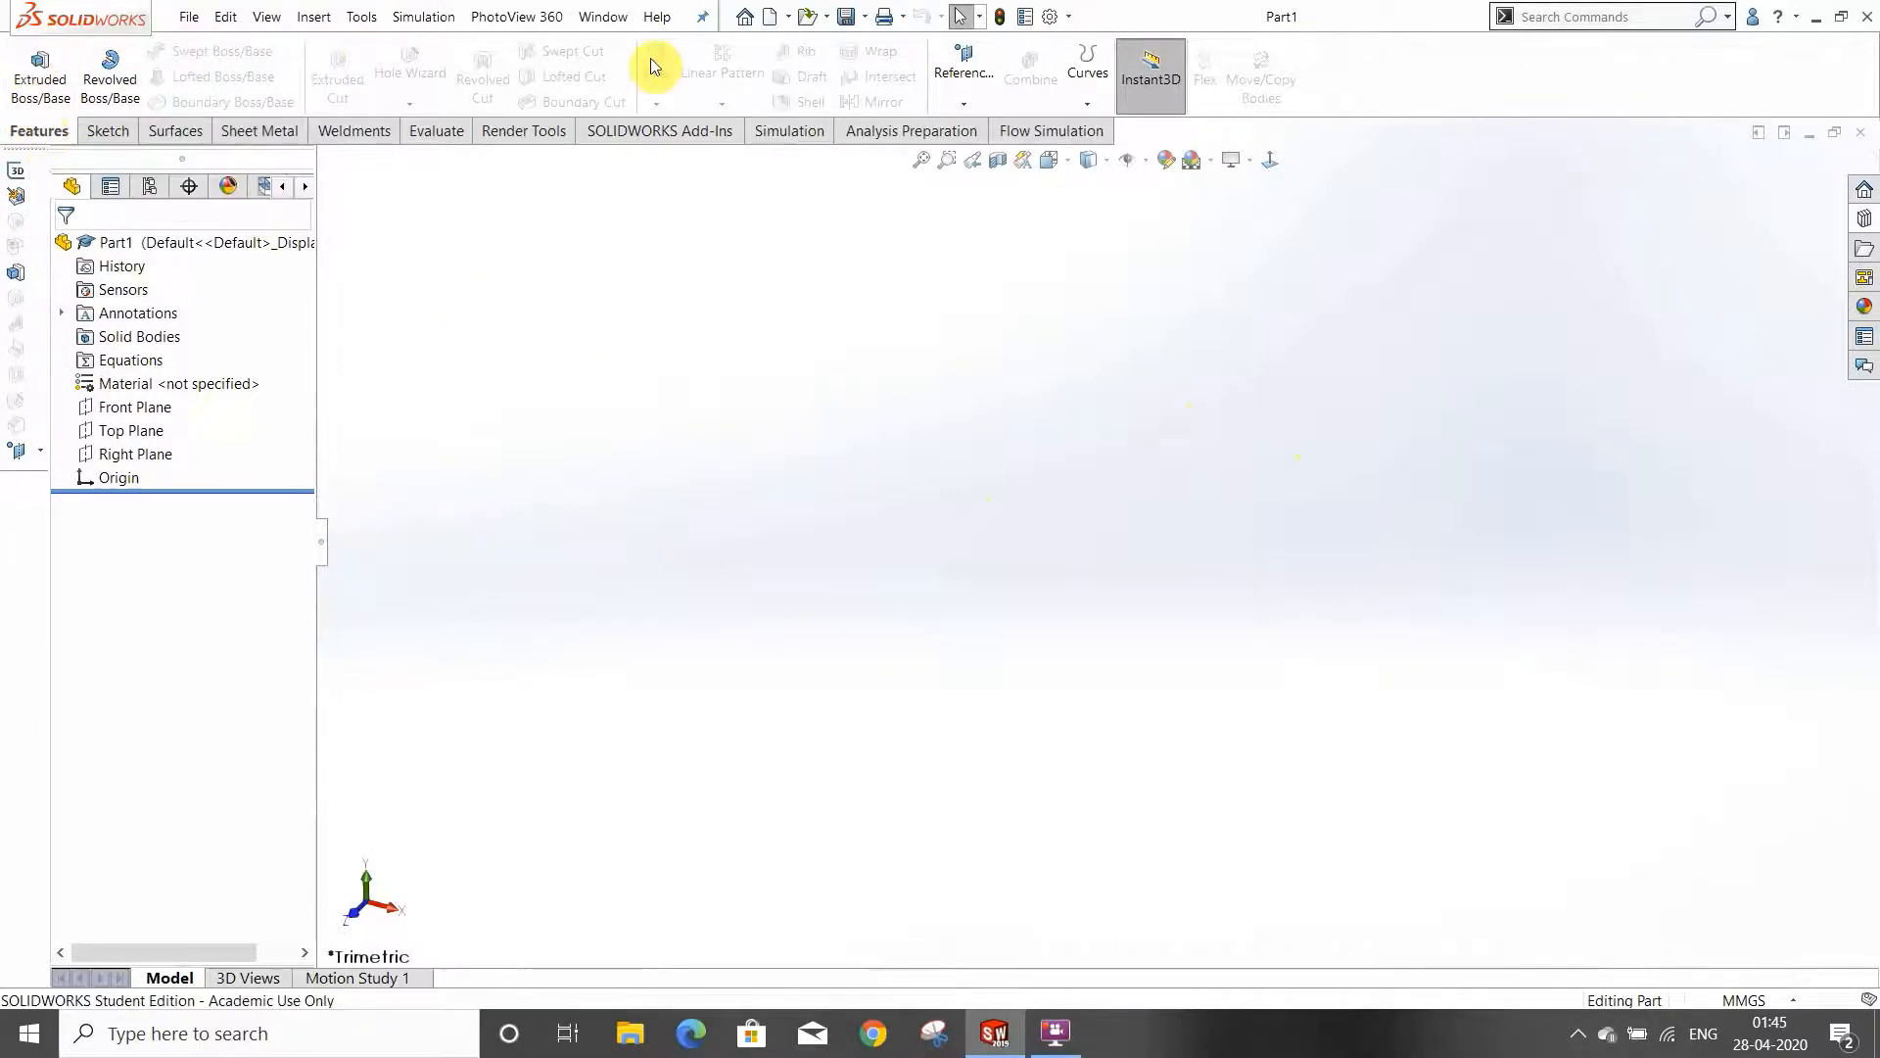
Review the command sets for features, sketching, evaluation, add-ins, simulation, analysis preparation and flow simulation, ending on the sketching commands
click(1121, 103)
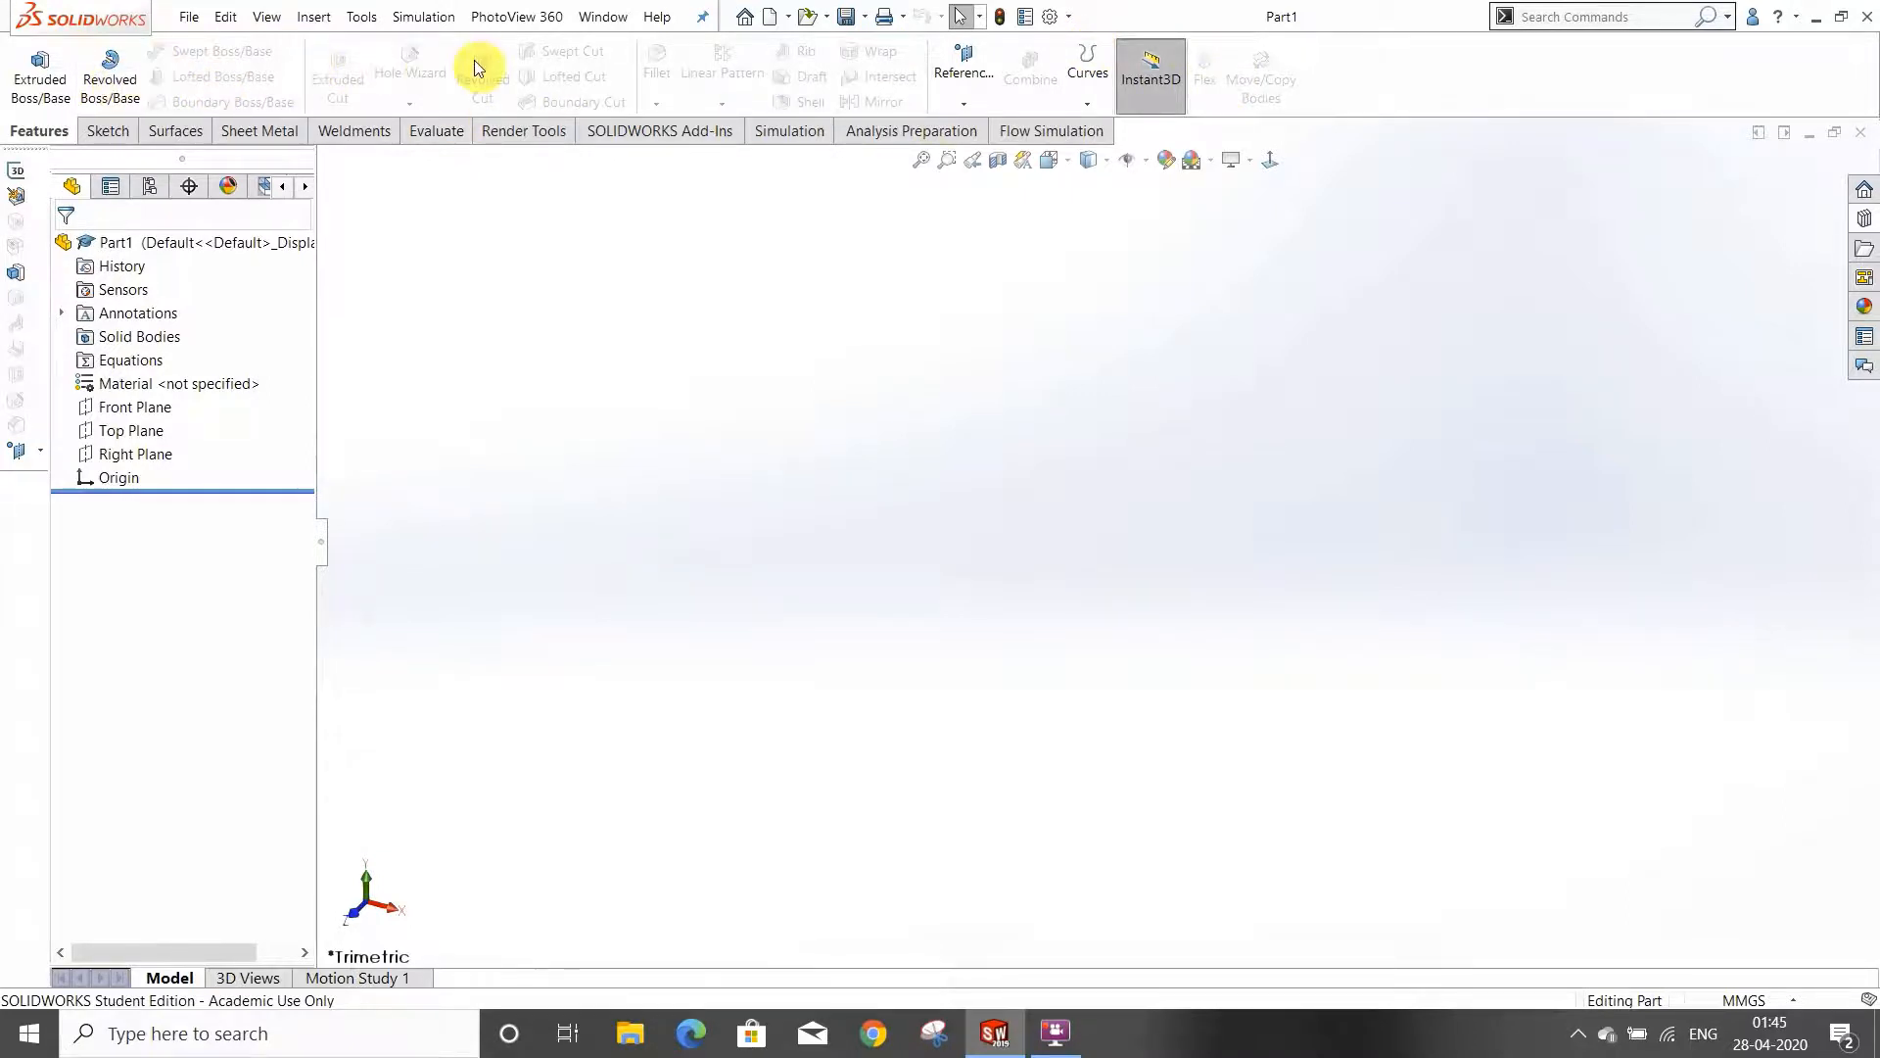
click(123, 132)
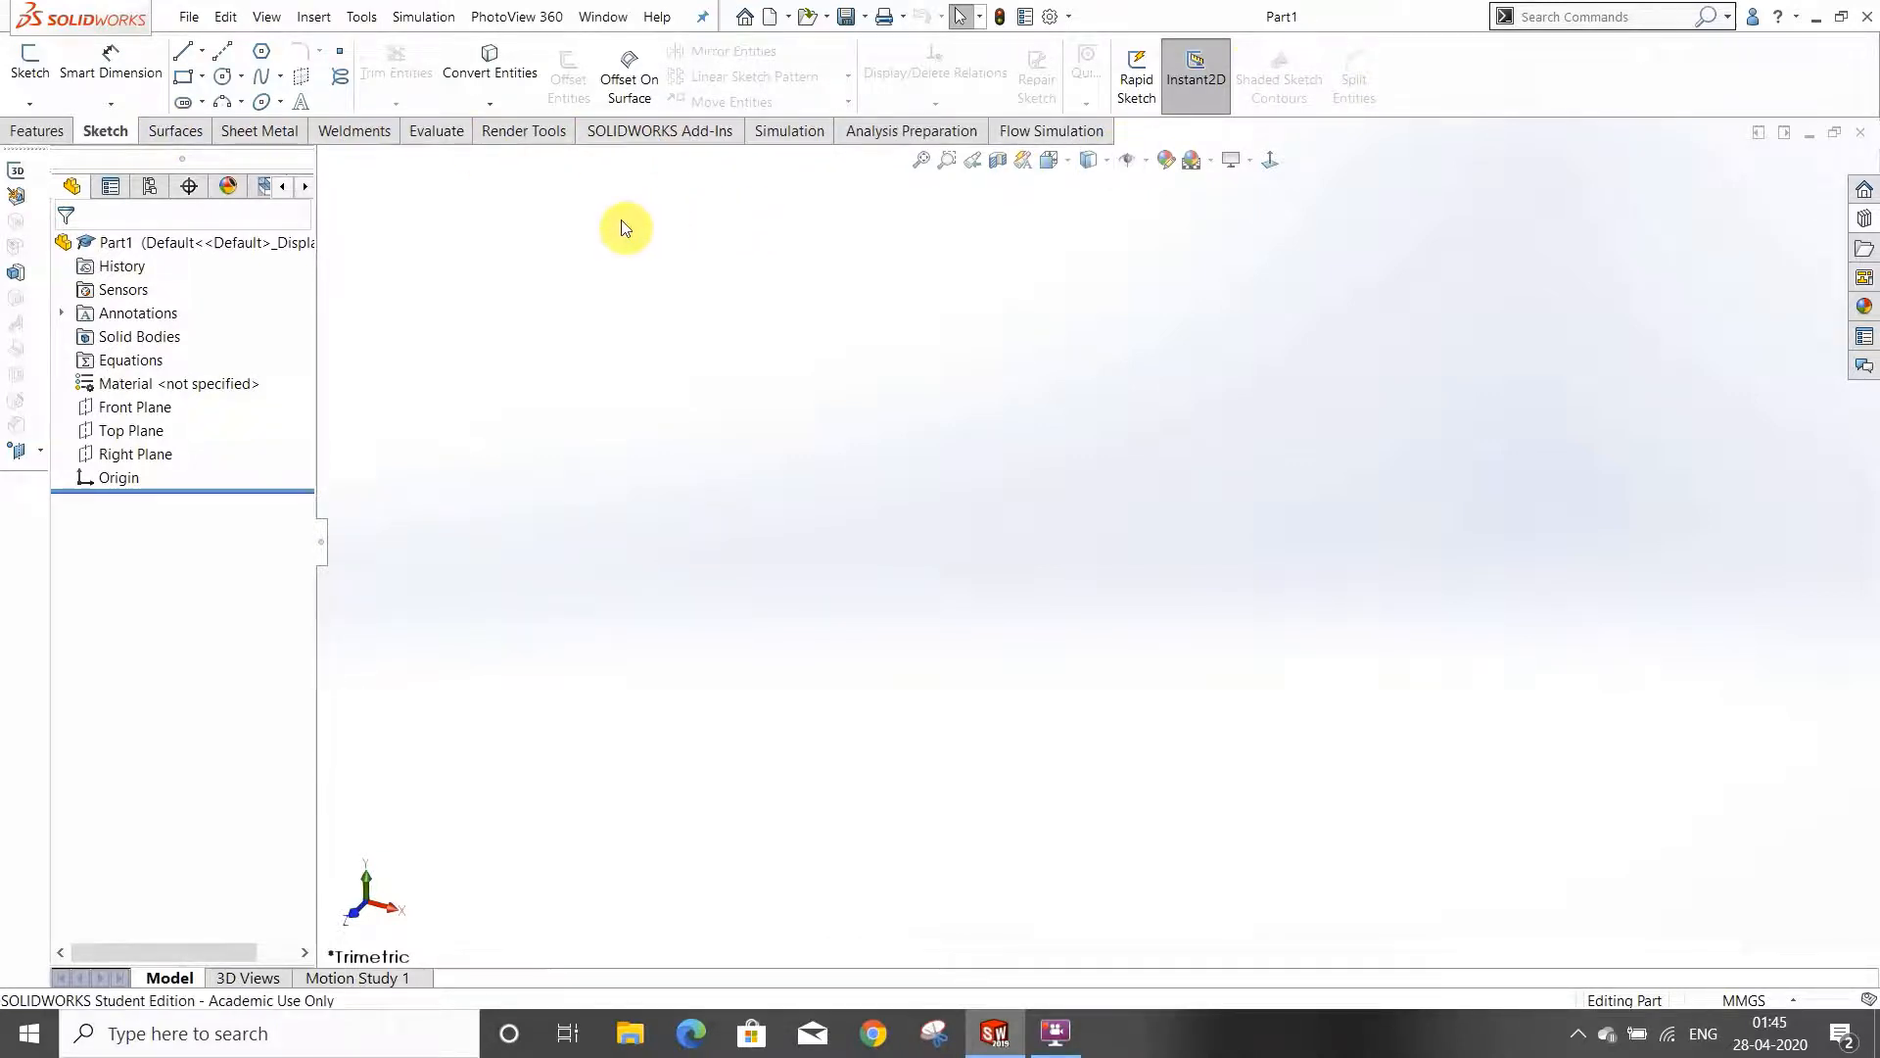
click(435, 135)
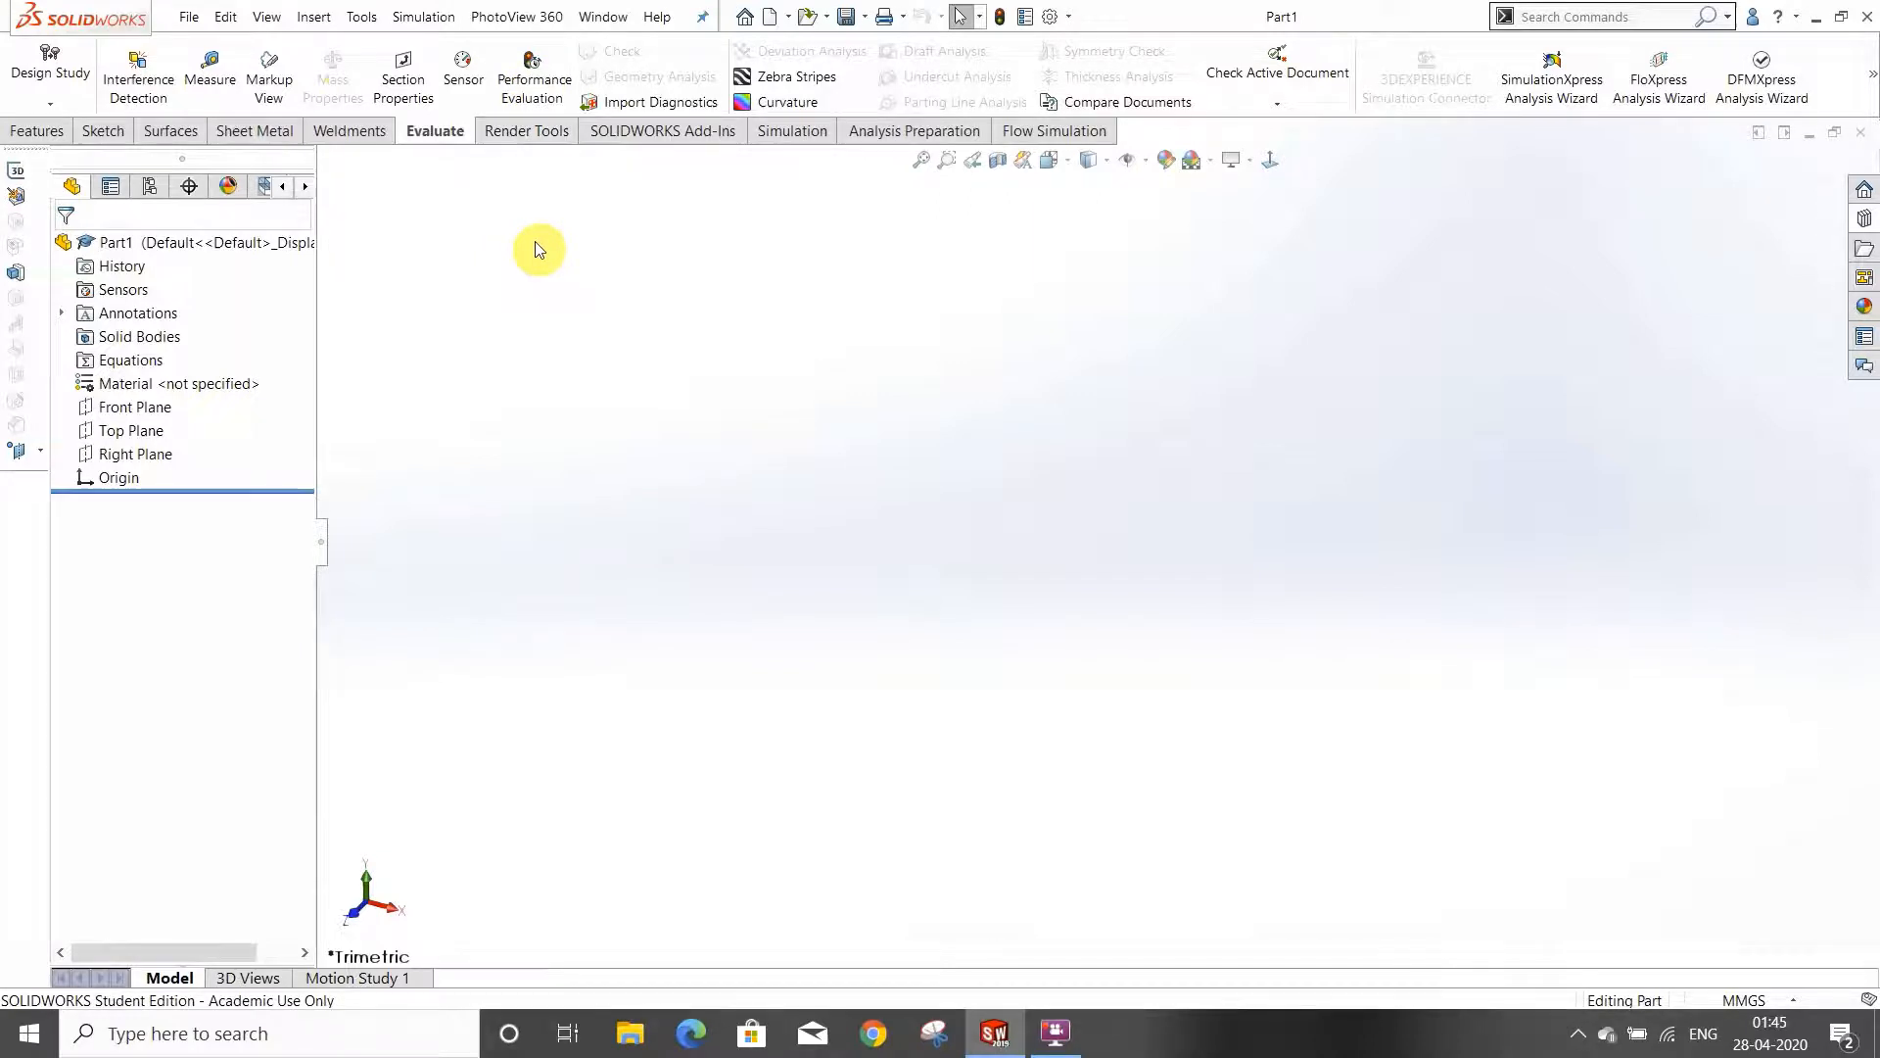
click(566, 143)
click(691, 139)
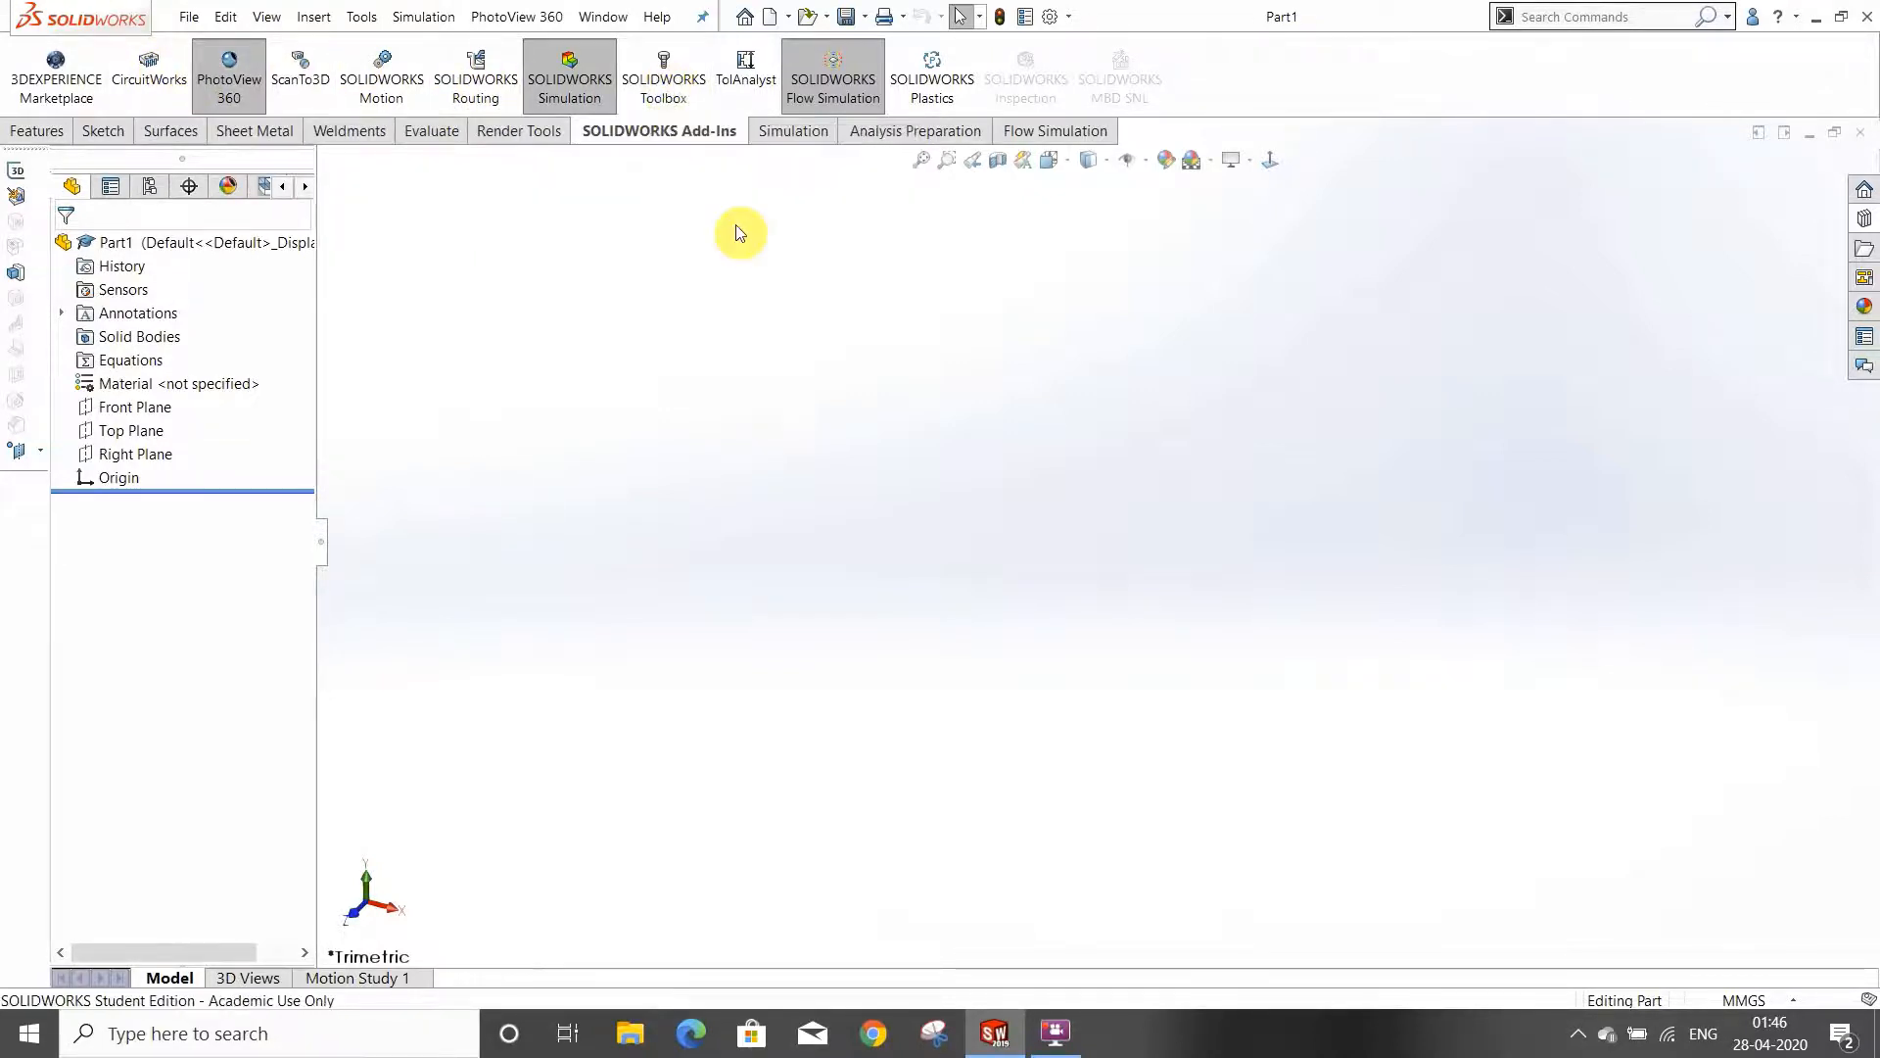
click(807, 135)
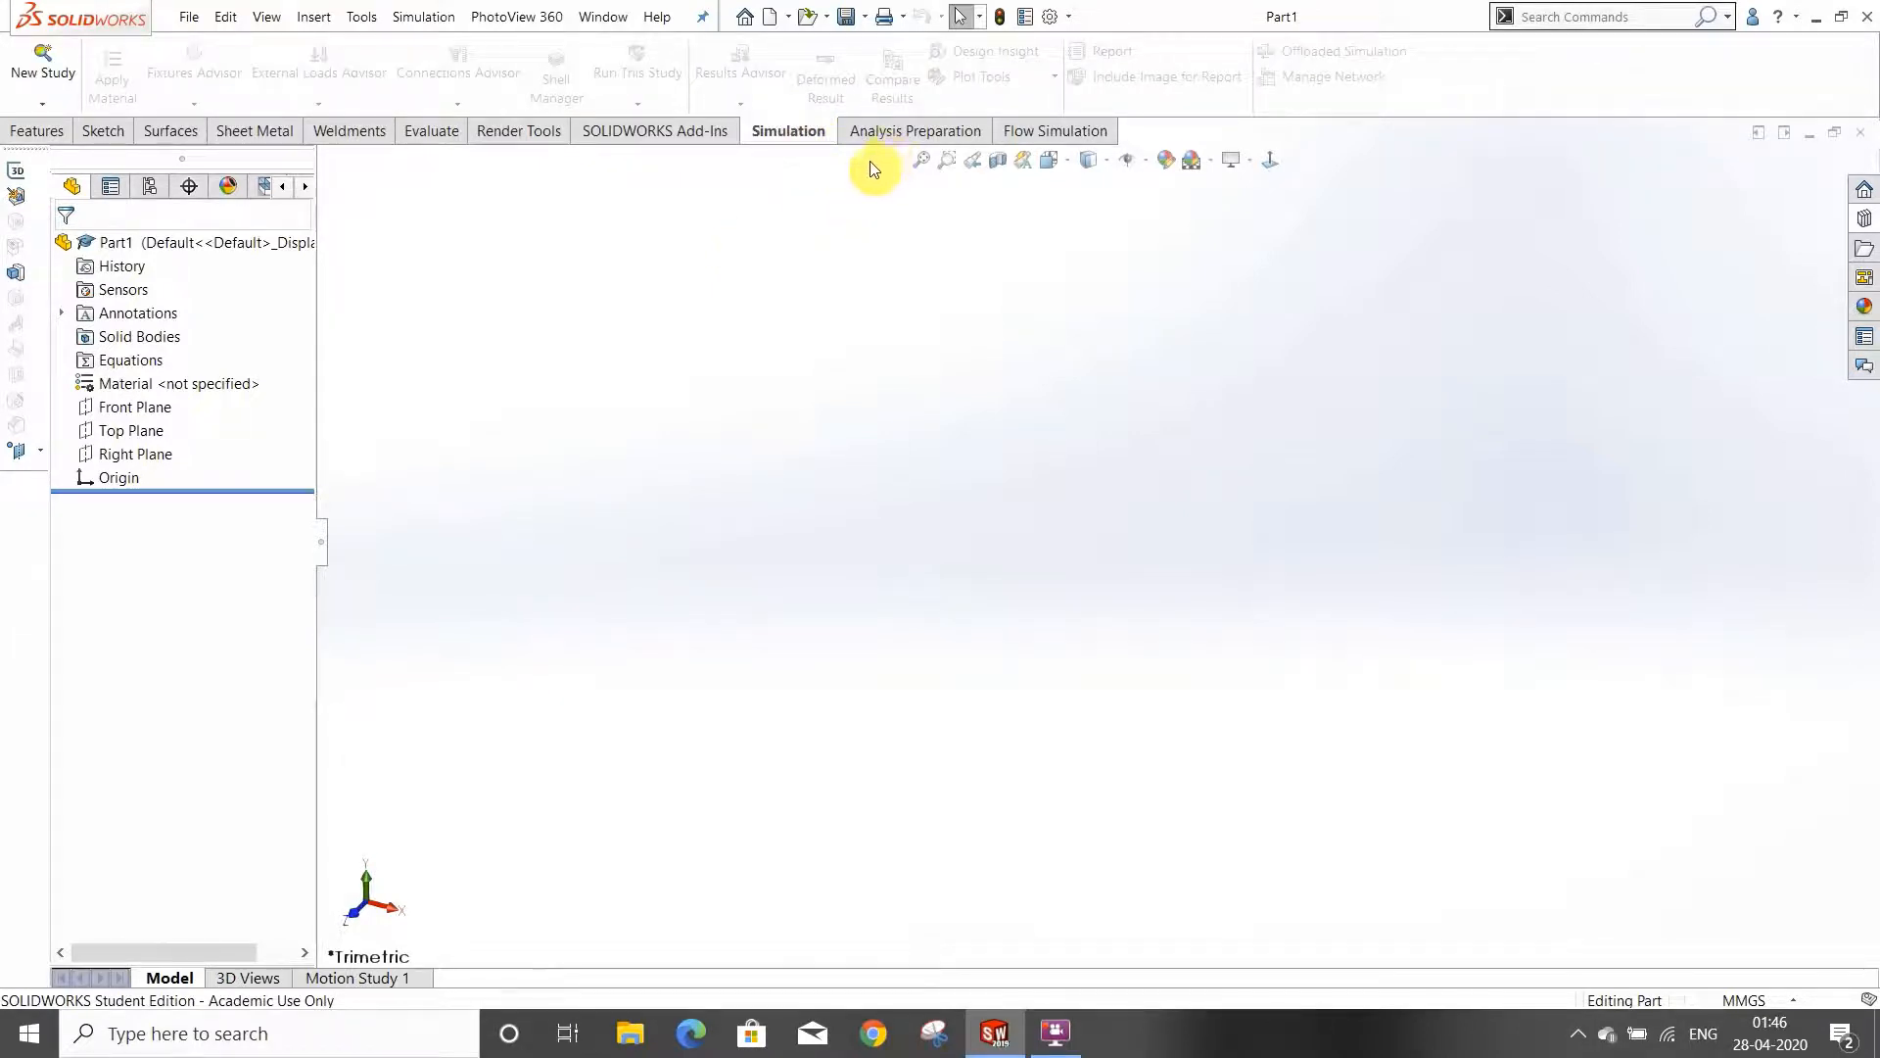
click(900, 134)
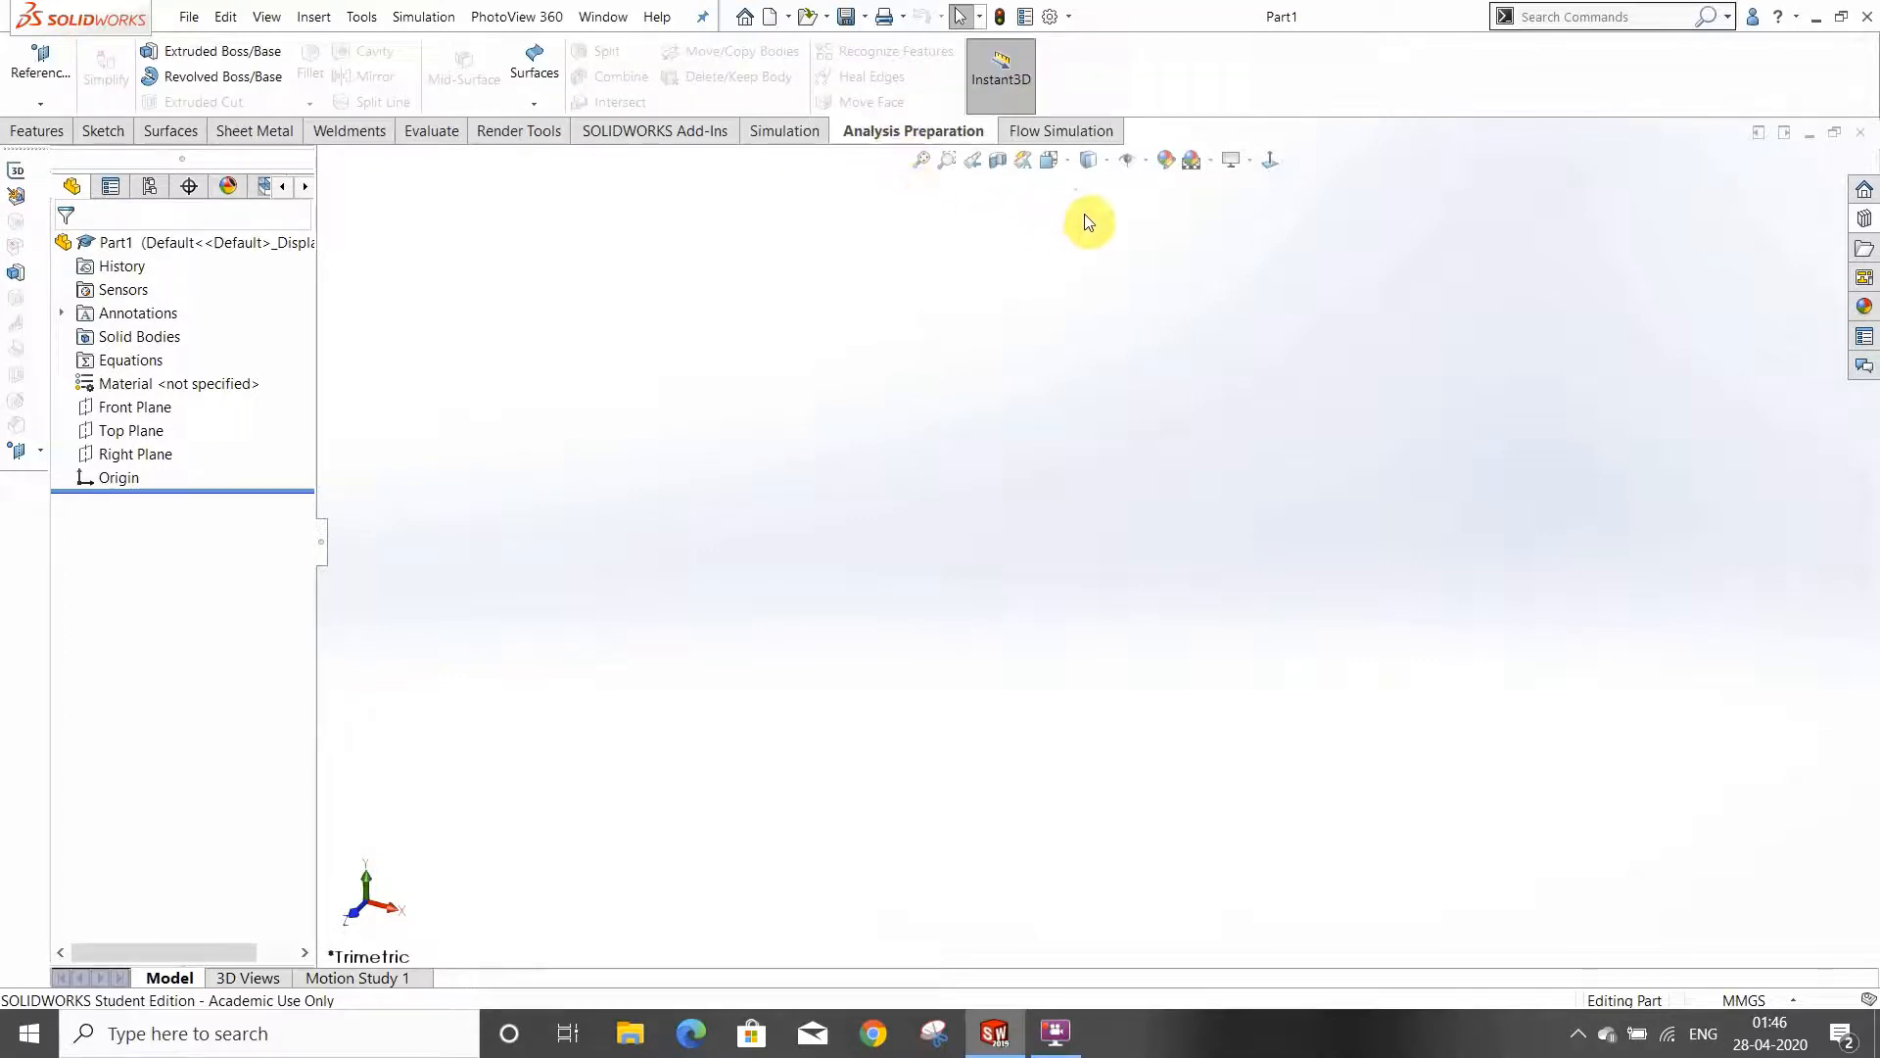
click(1066, 134)
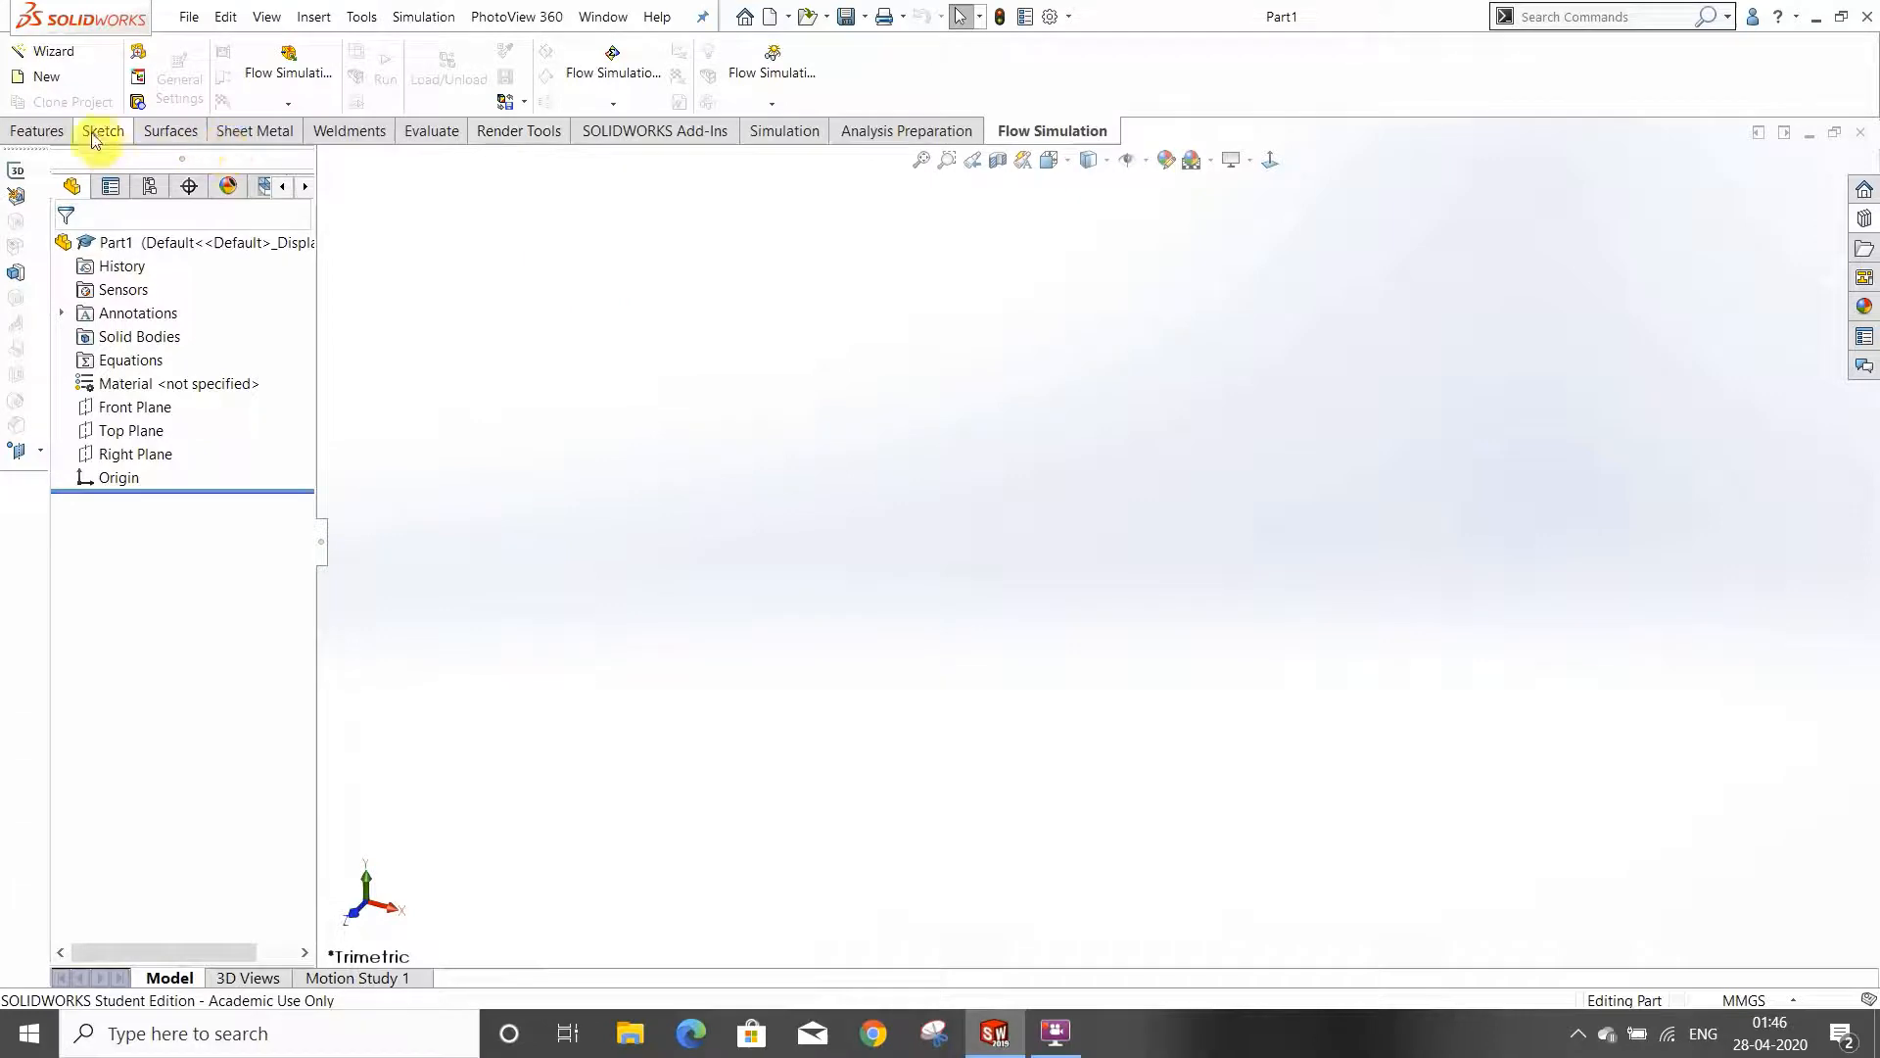
click(51, 136)
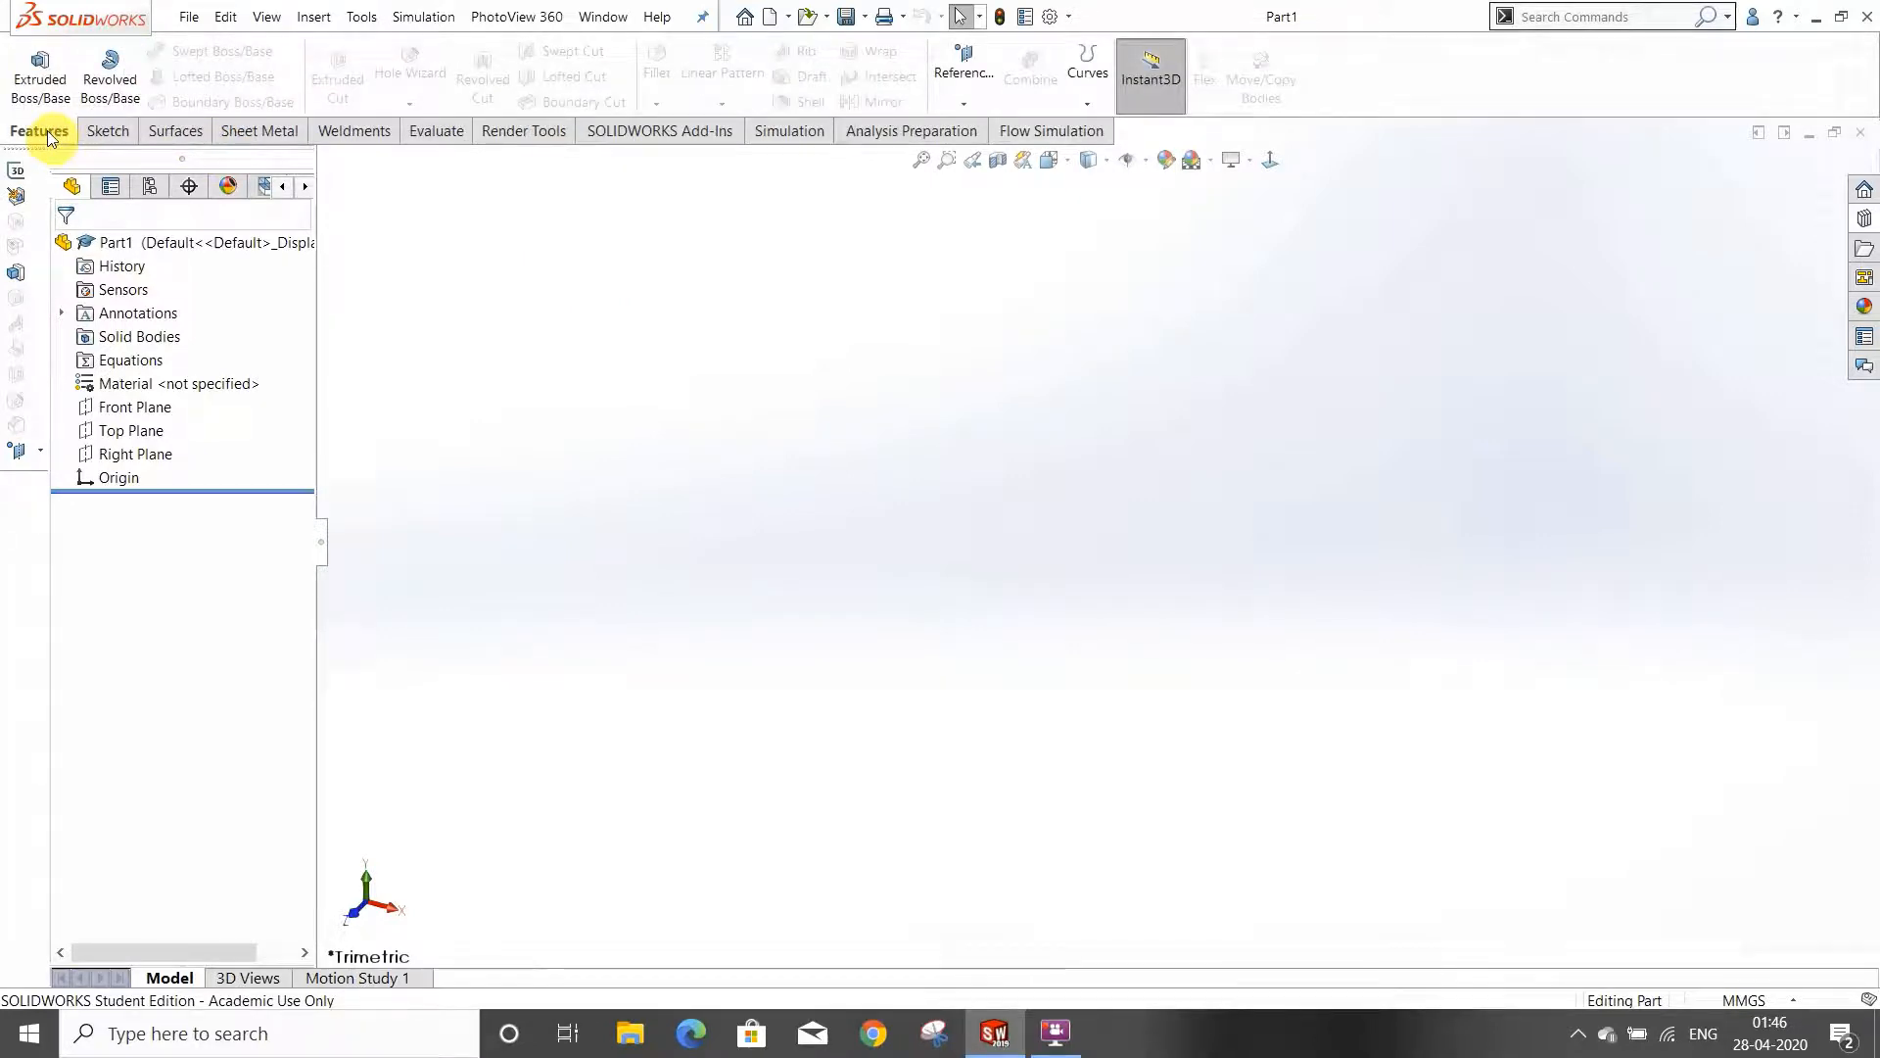
click(102, 133)
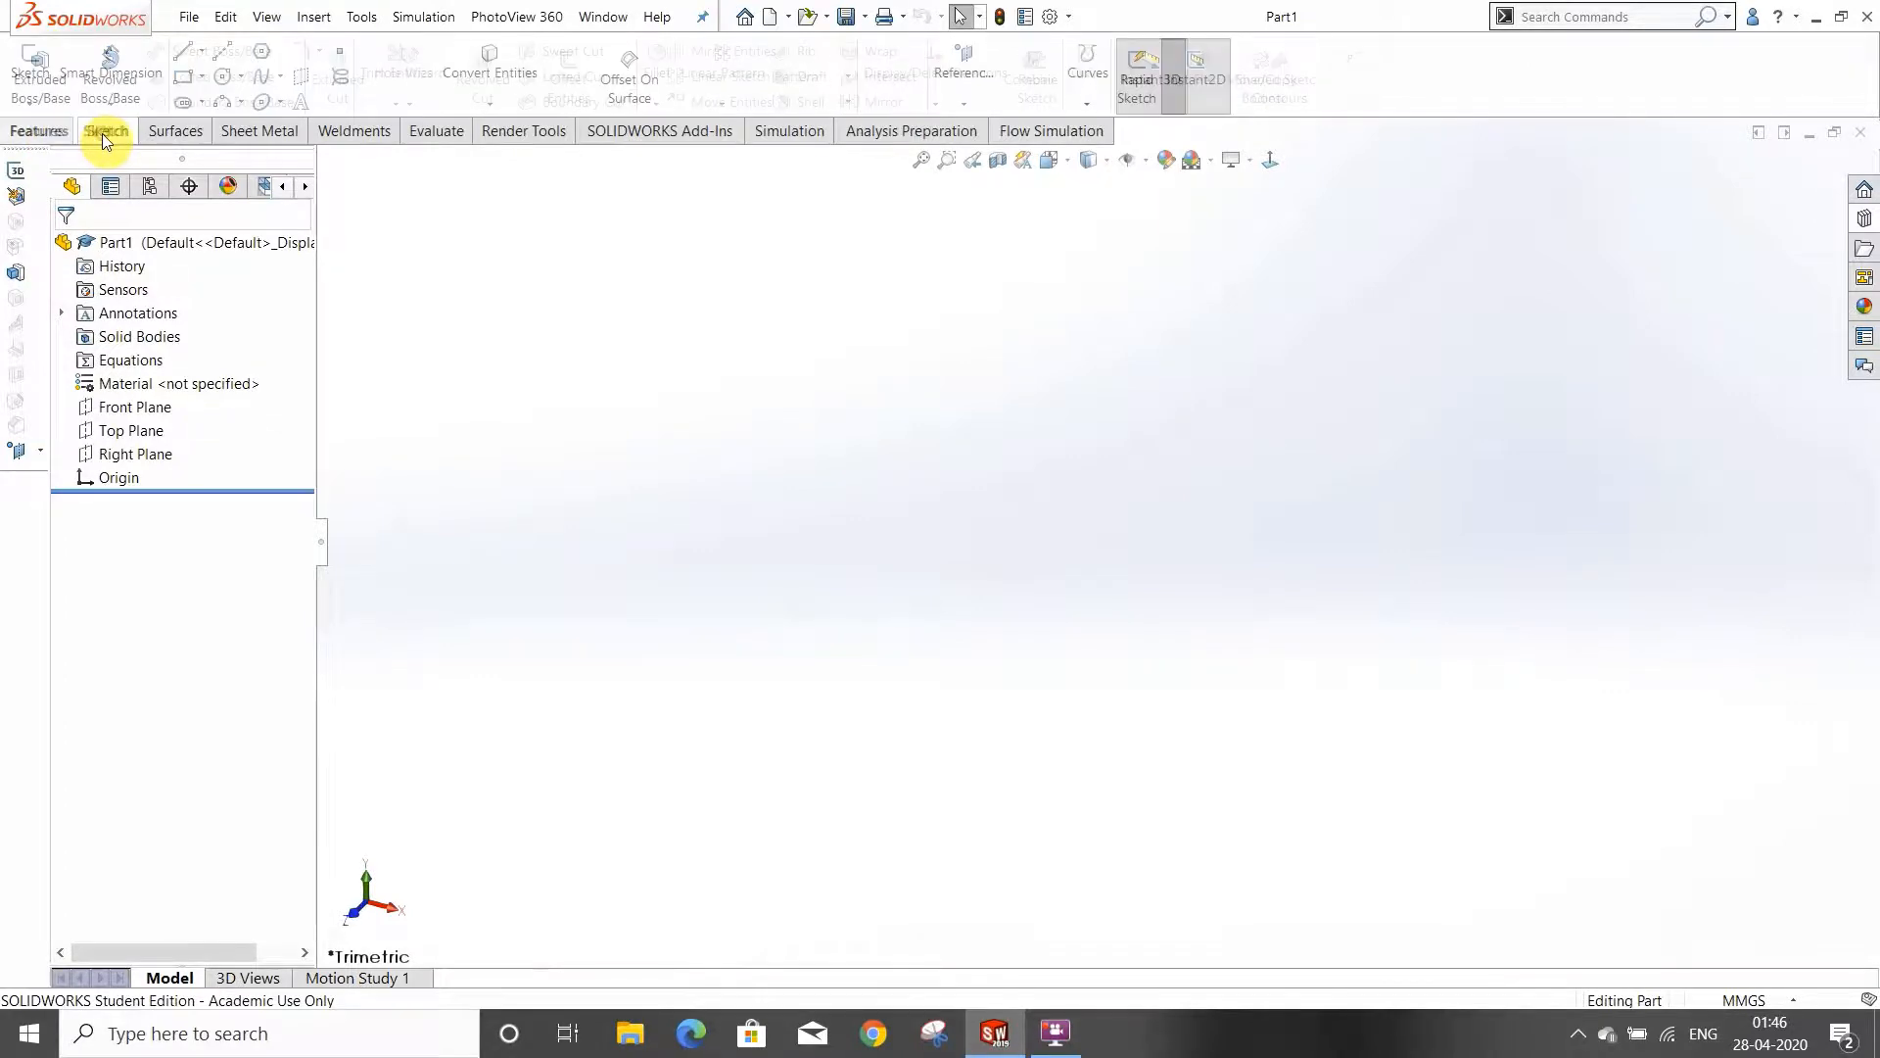
click(435, 137)
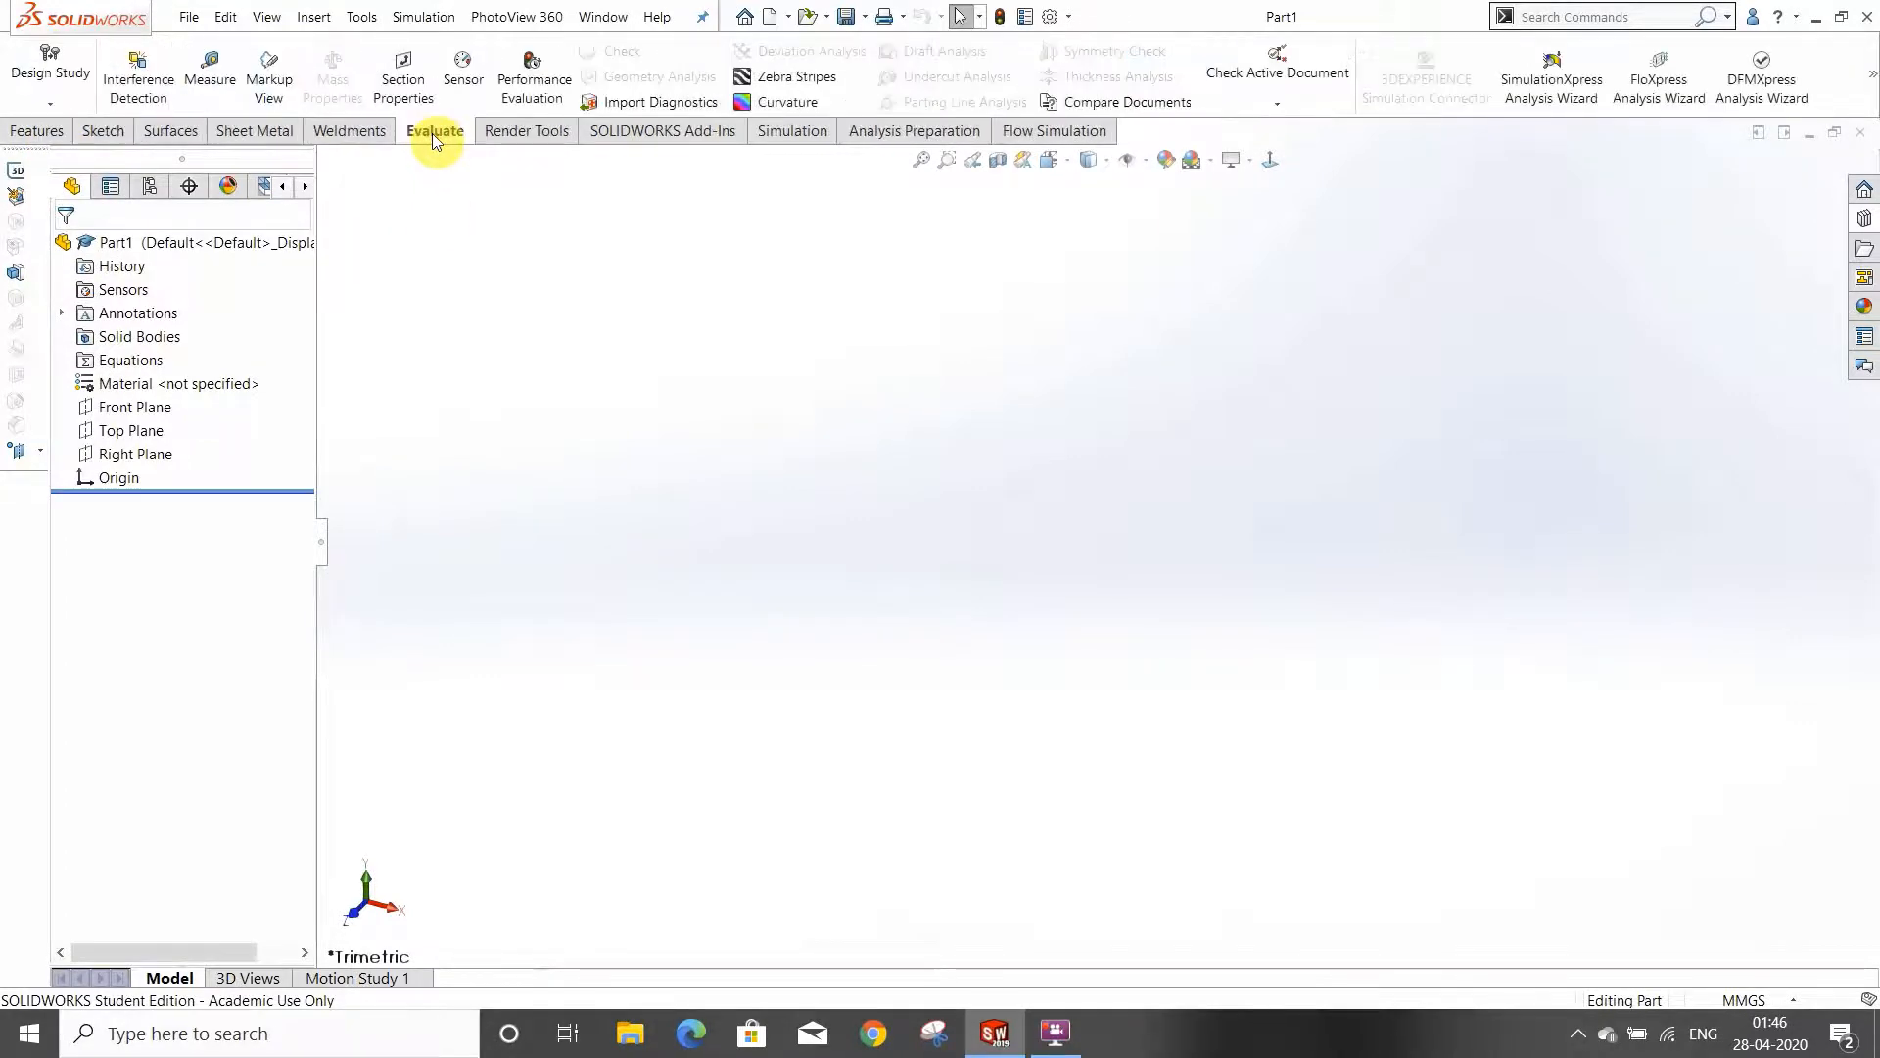
click(99, 135)
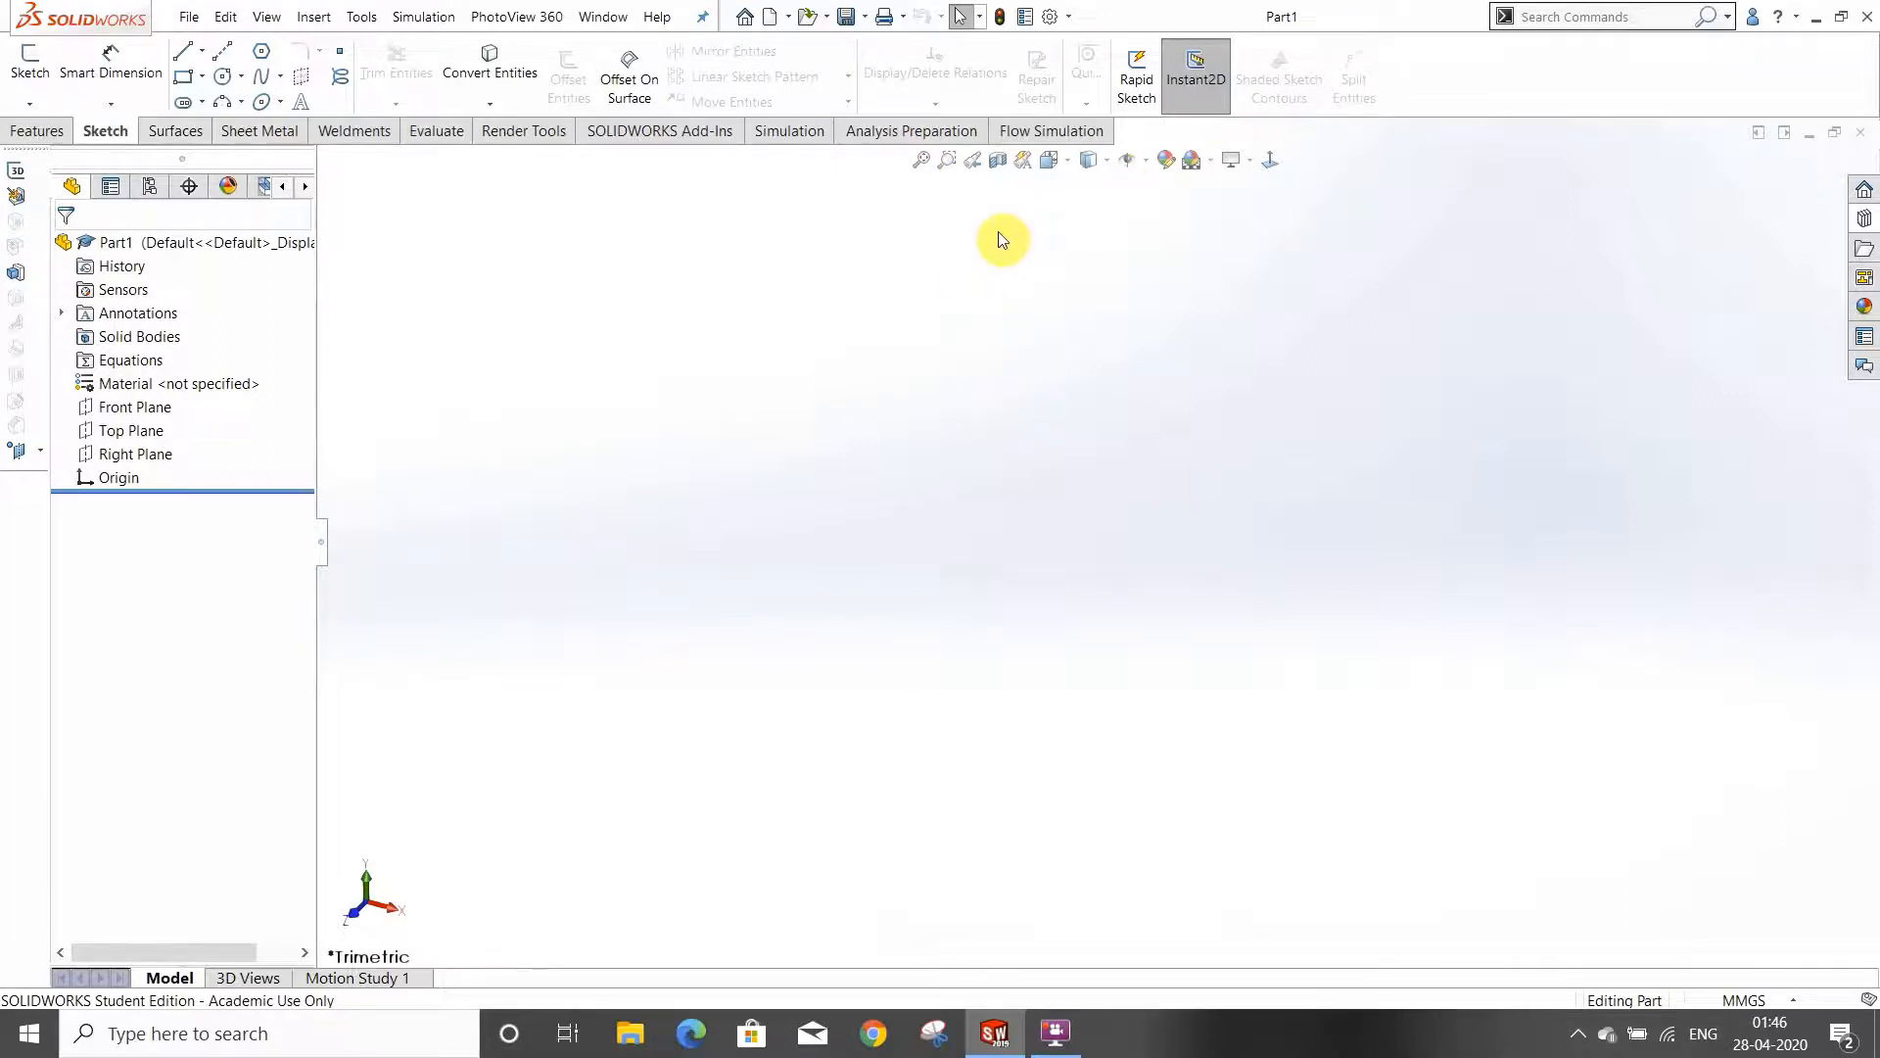
Examine the view tools for zooming, orientation, display style, item visibility, background scenes and view settings such as Ambient Occlusion
click(949, 161)
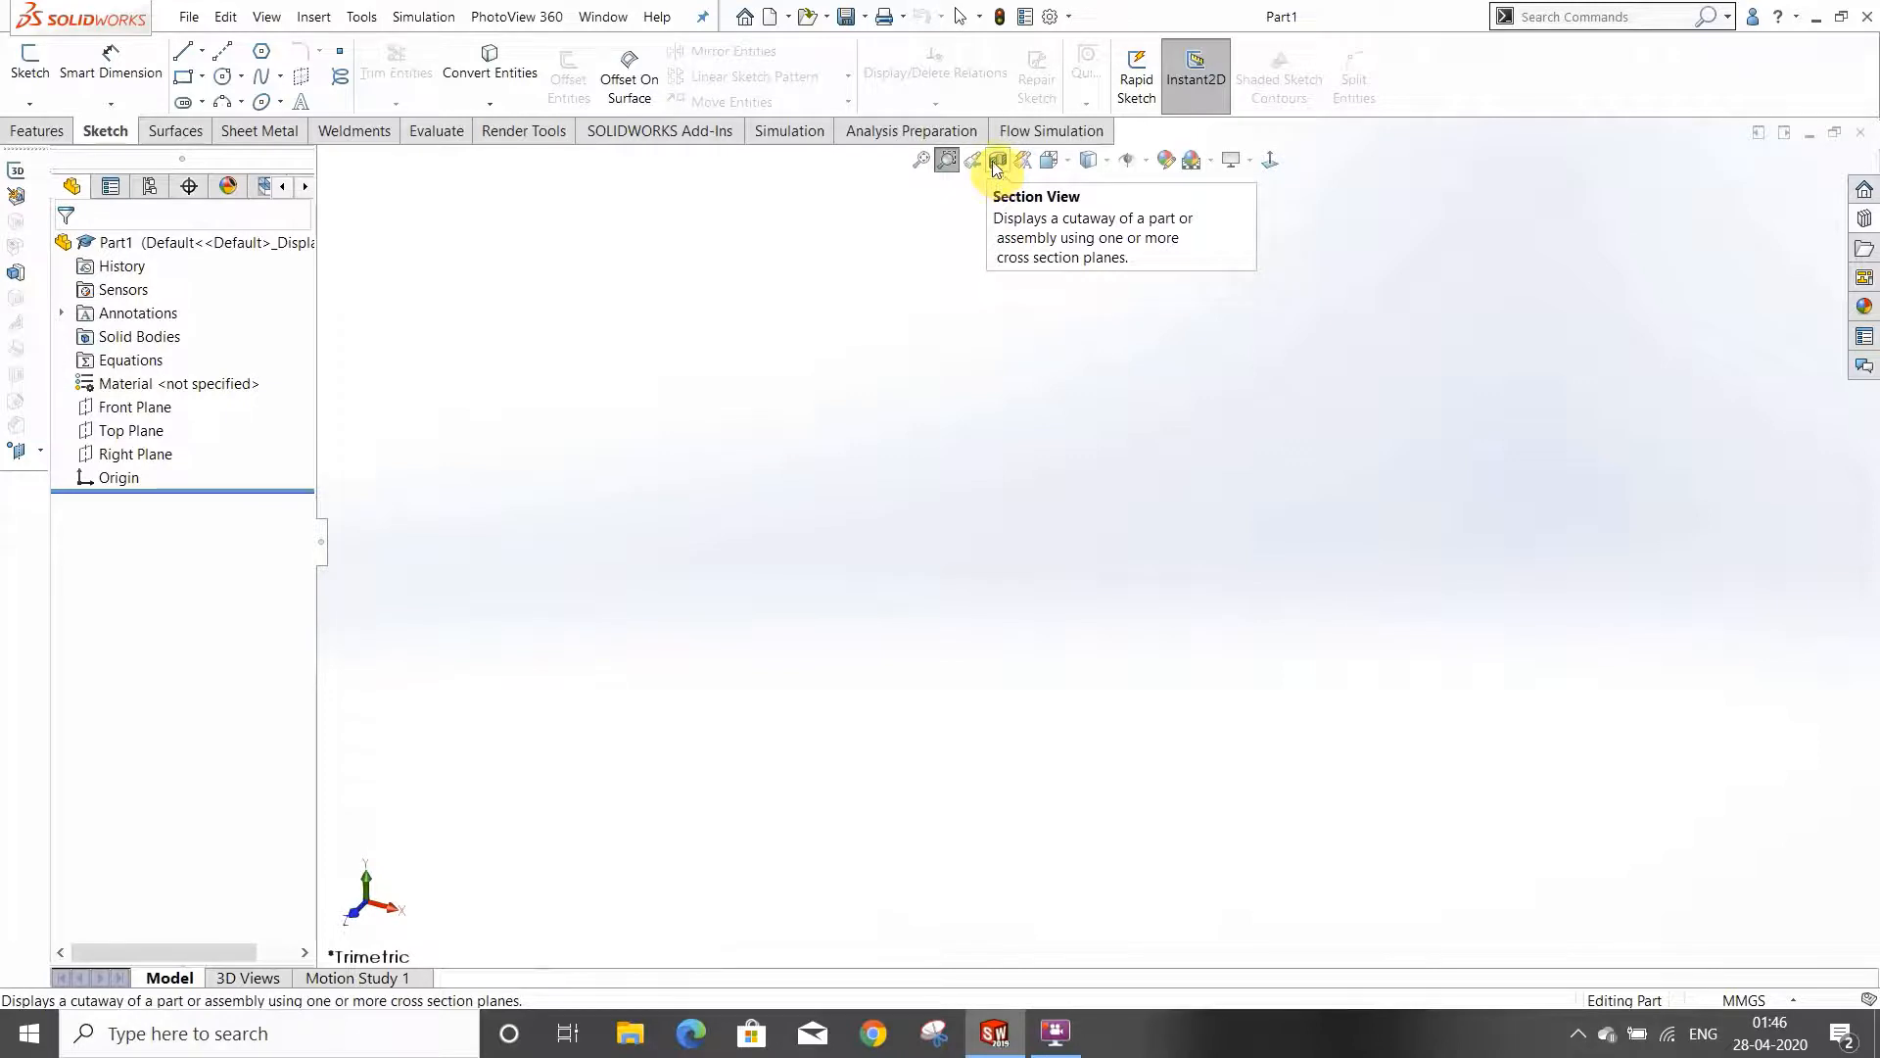
click(1072, 172)
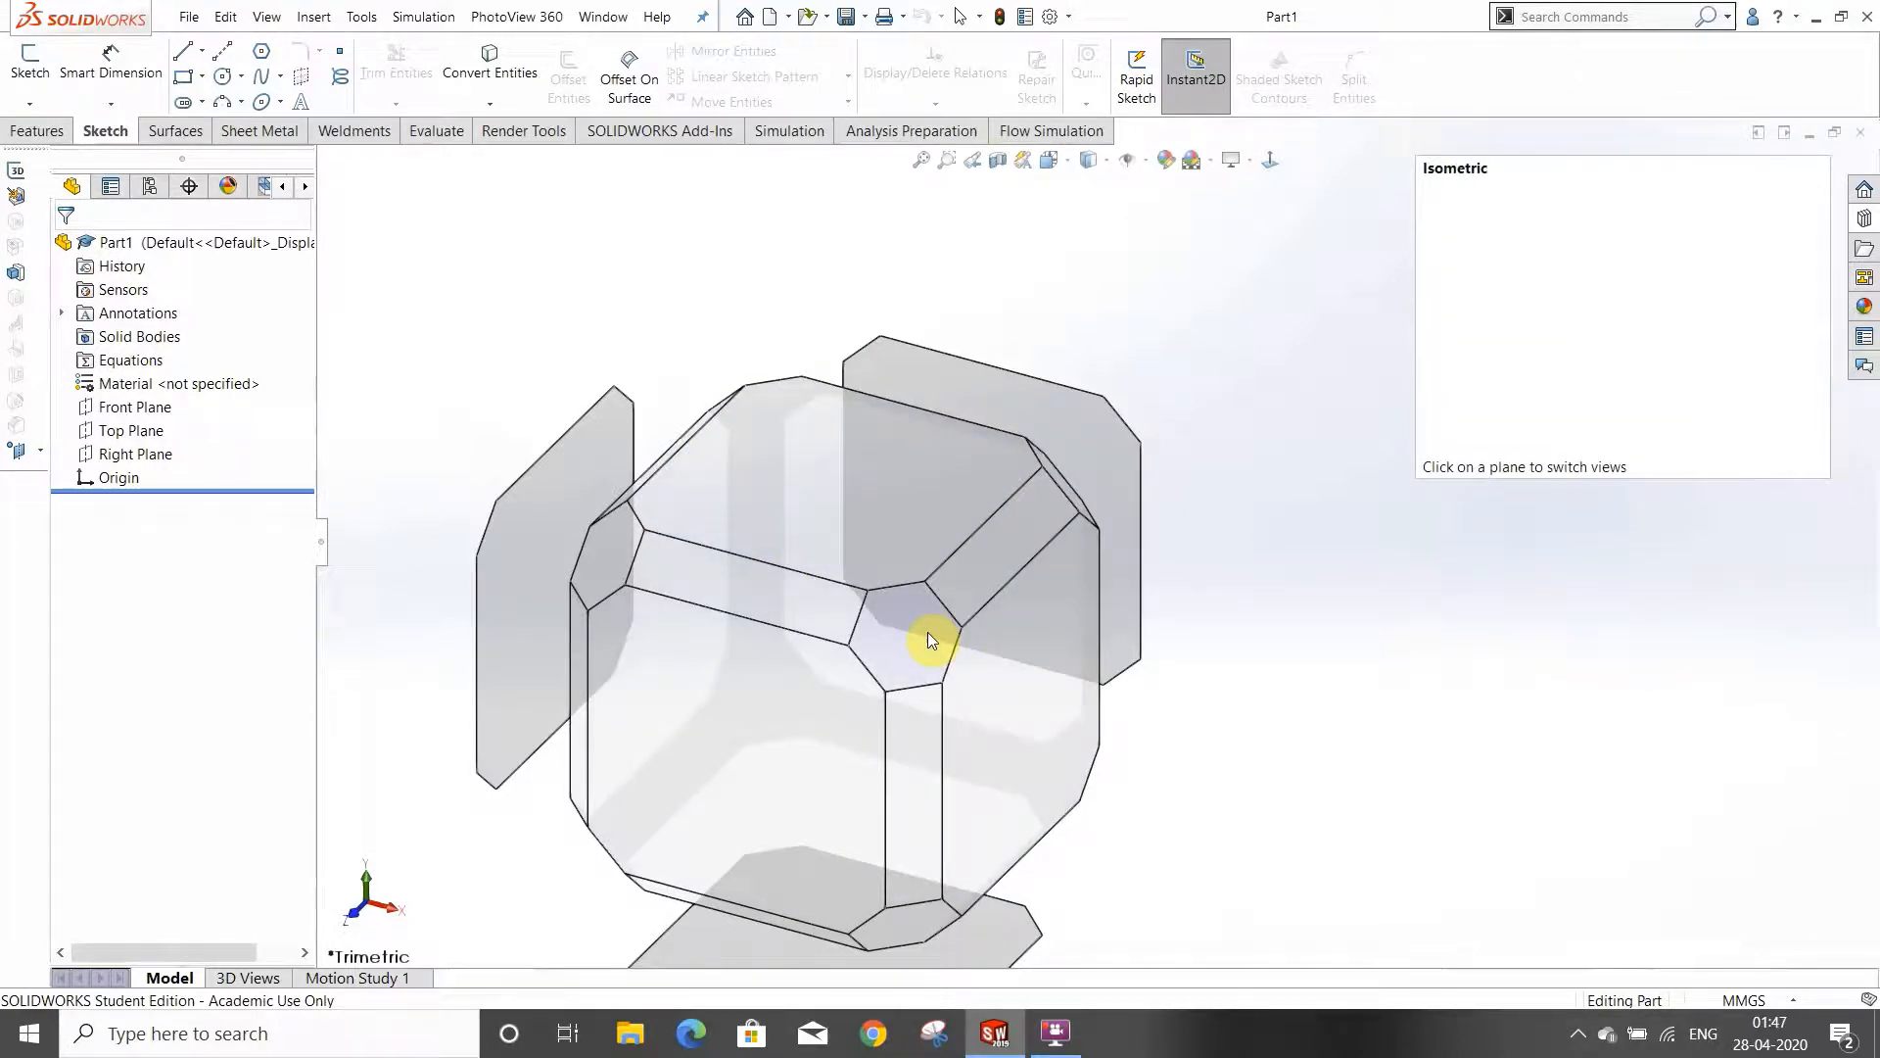
click(1106, 162)
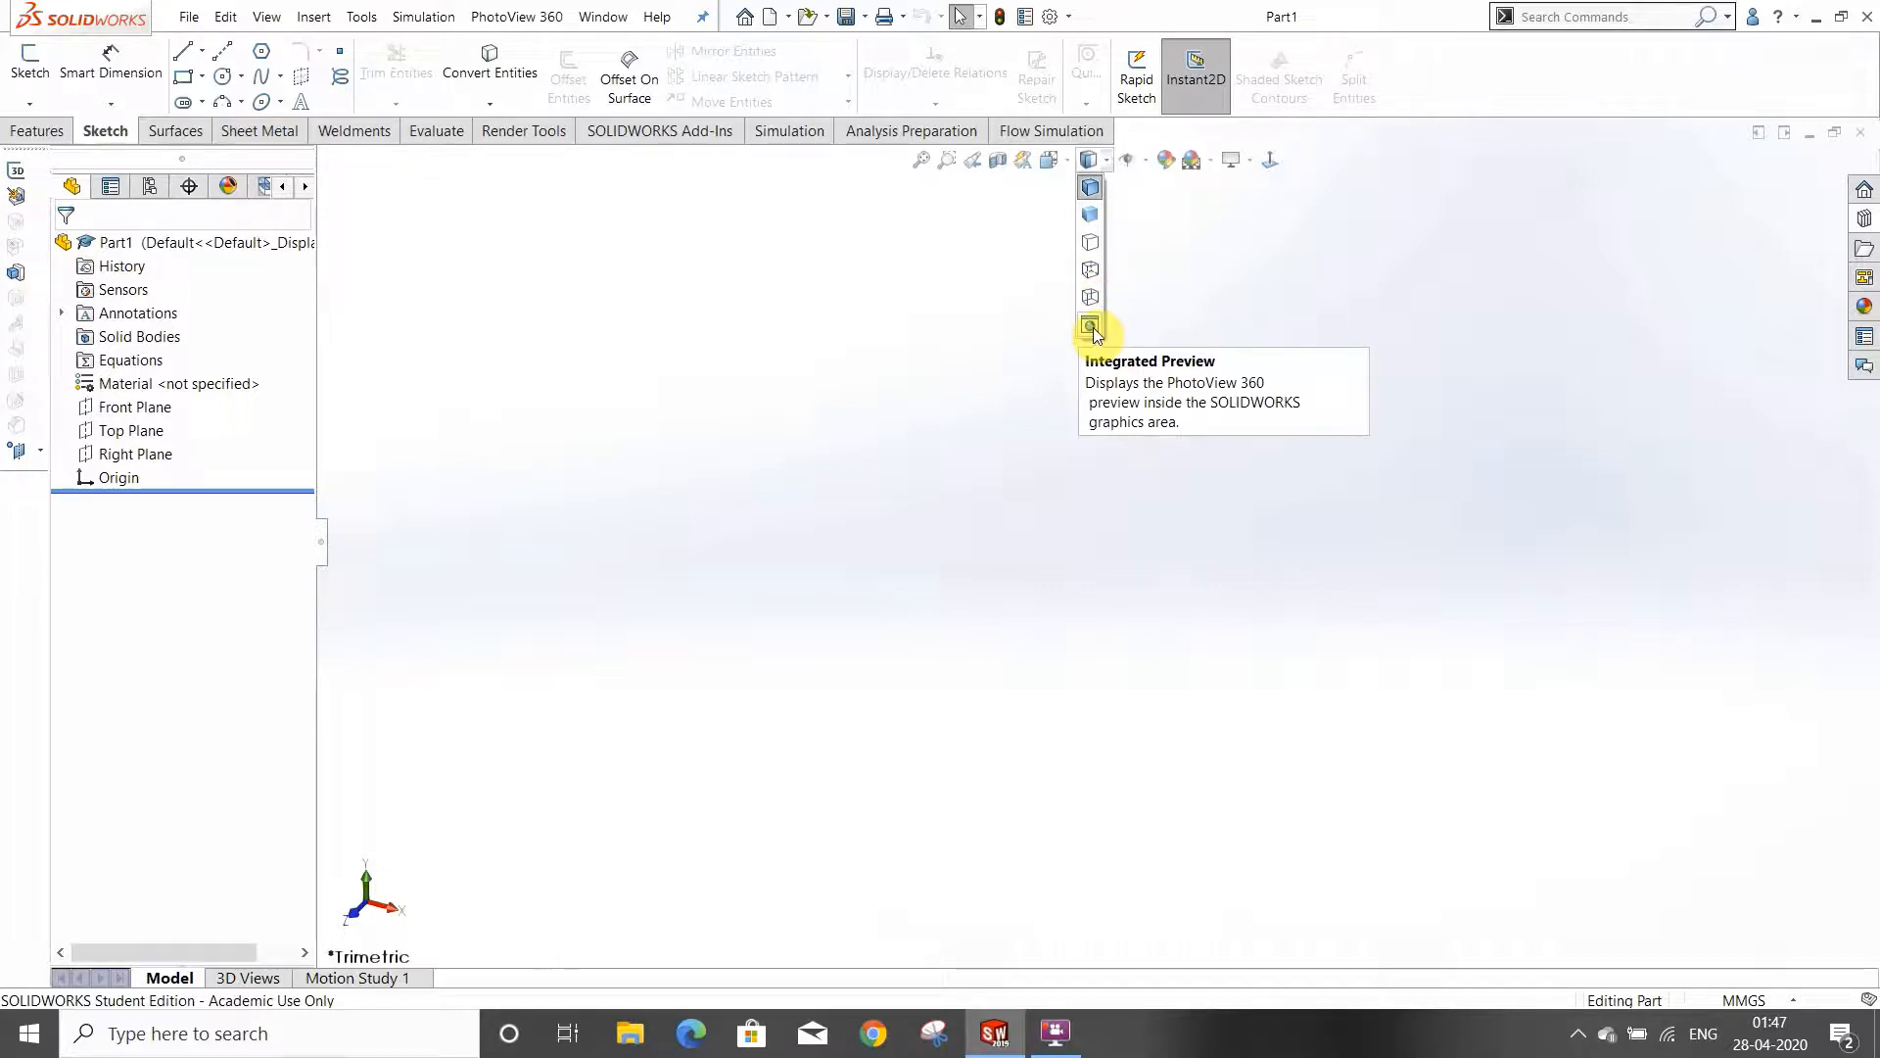
click(1145, 163)
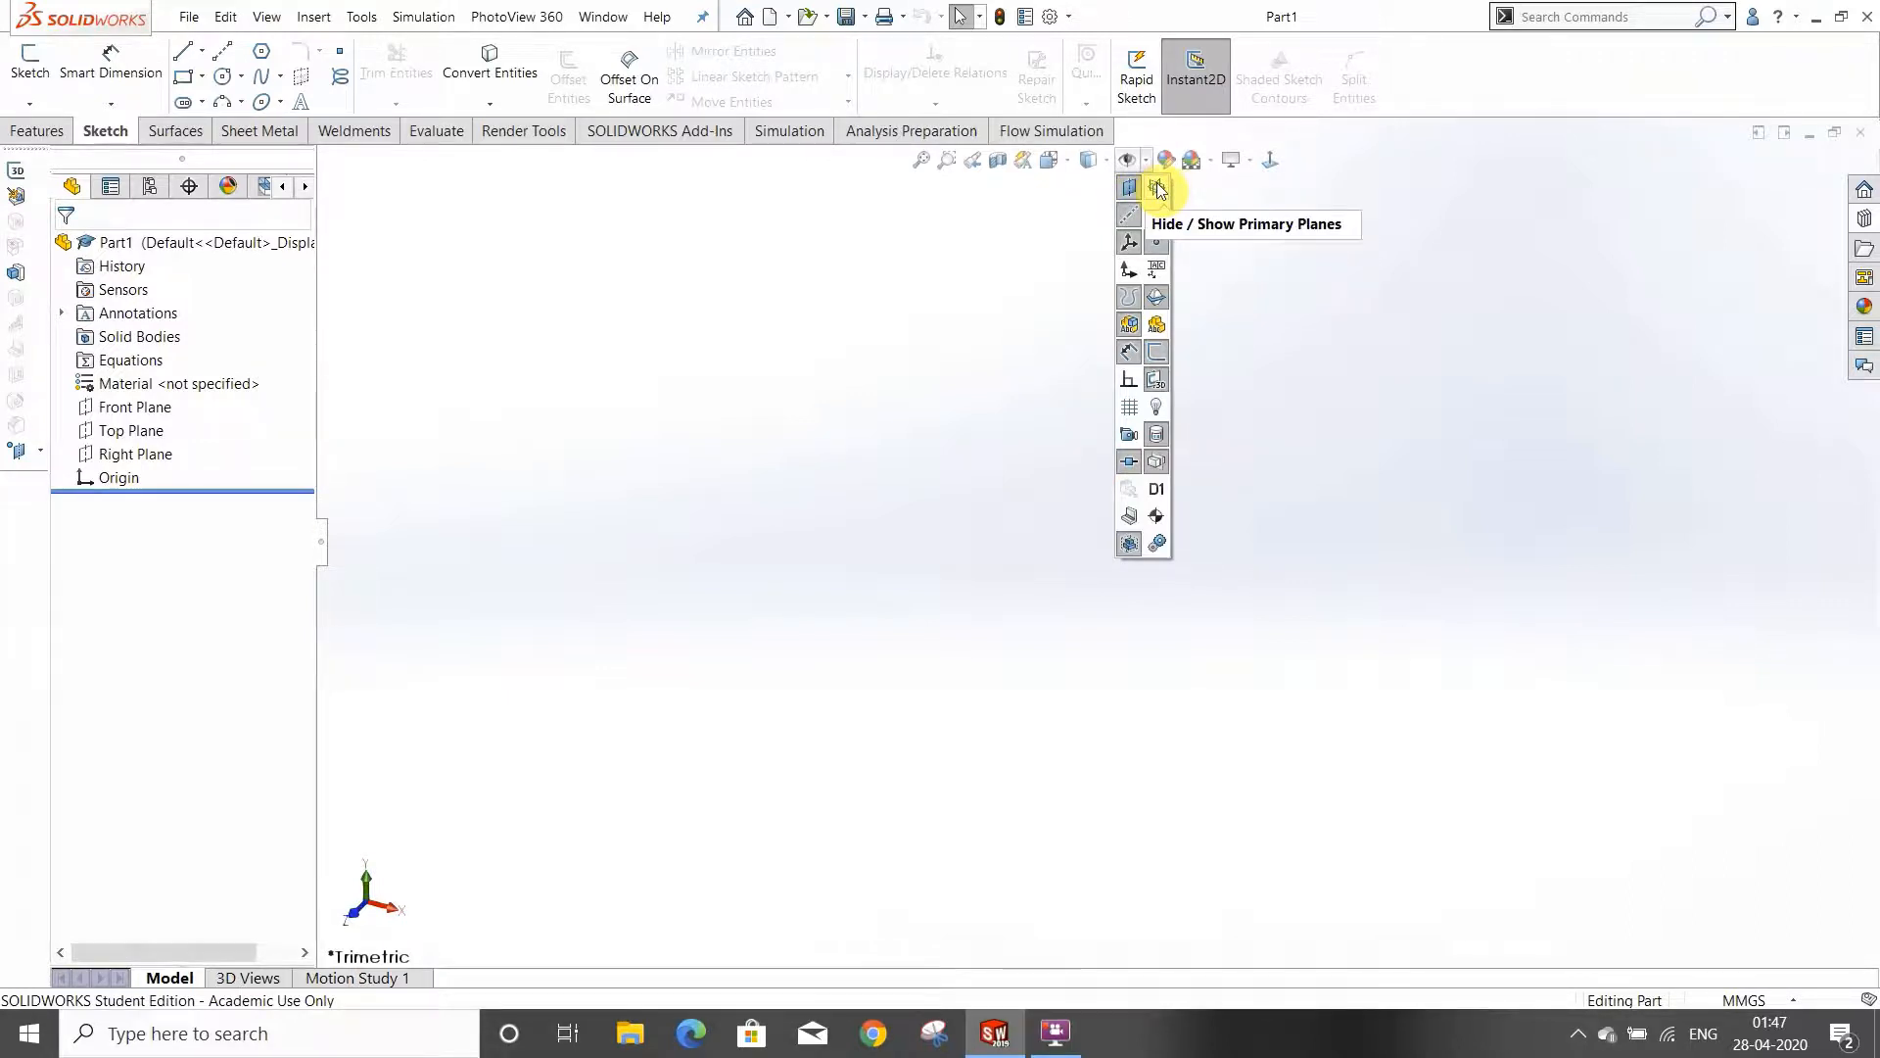
click(1212, 163)
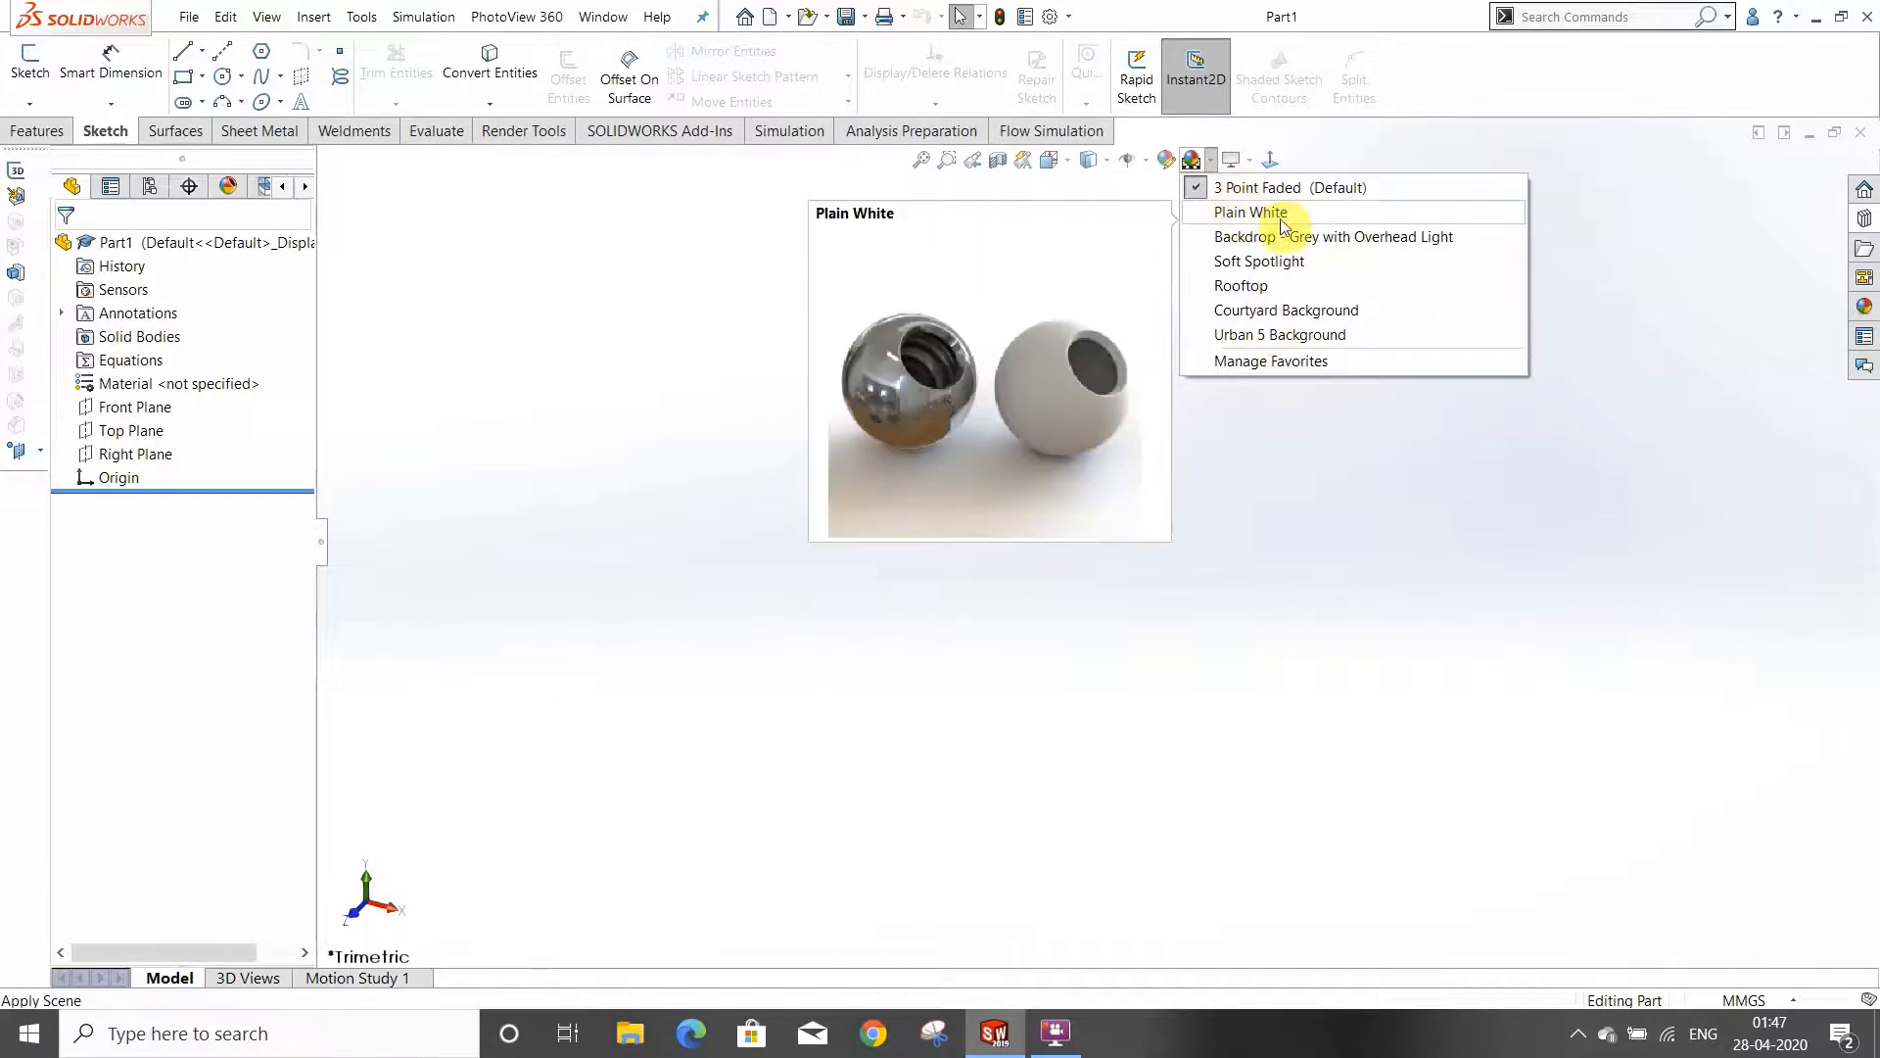
click(1286, 443)
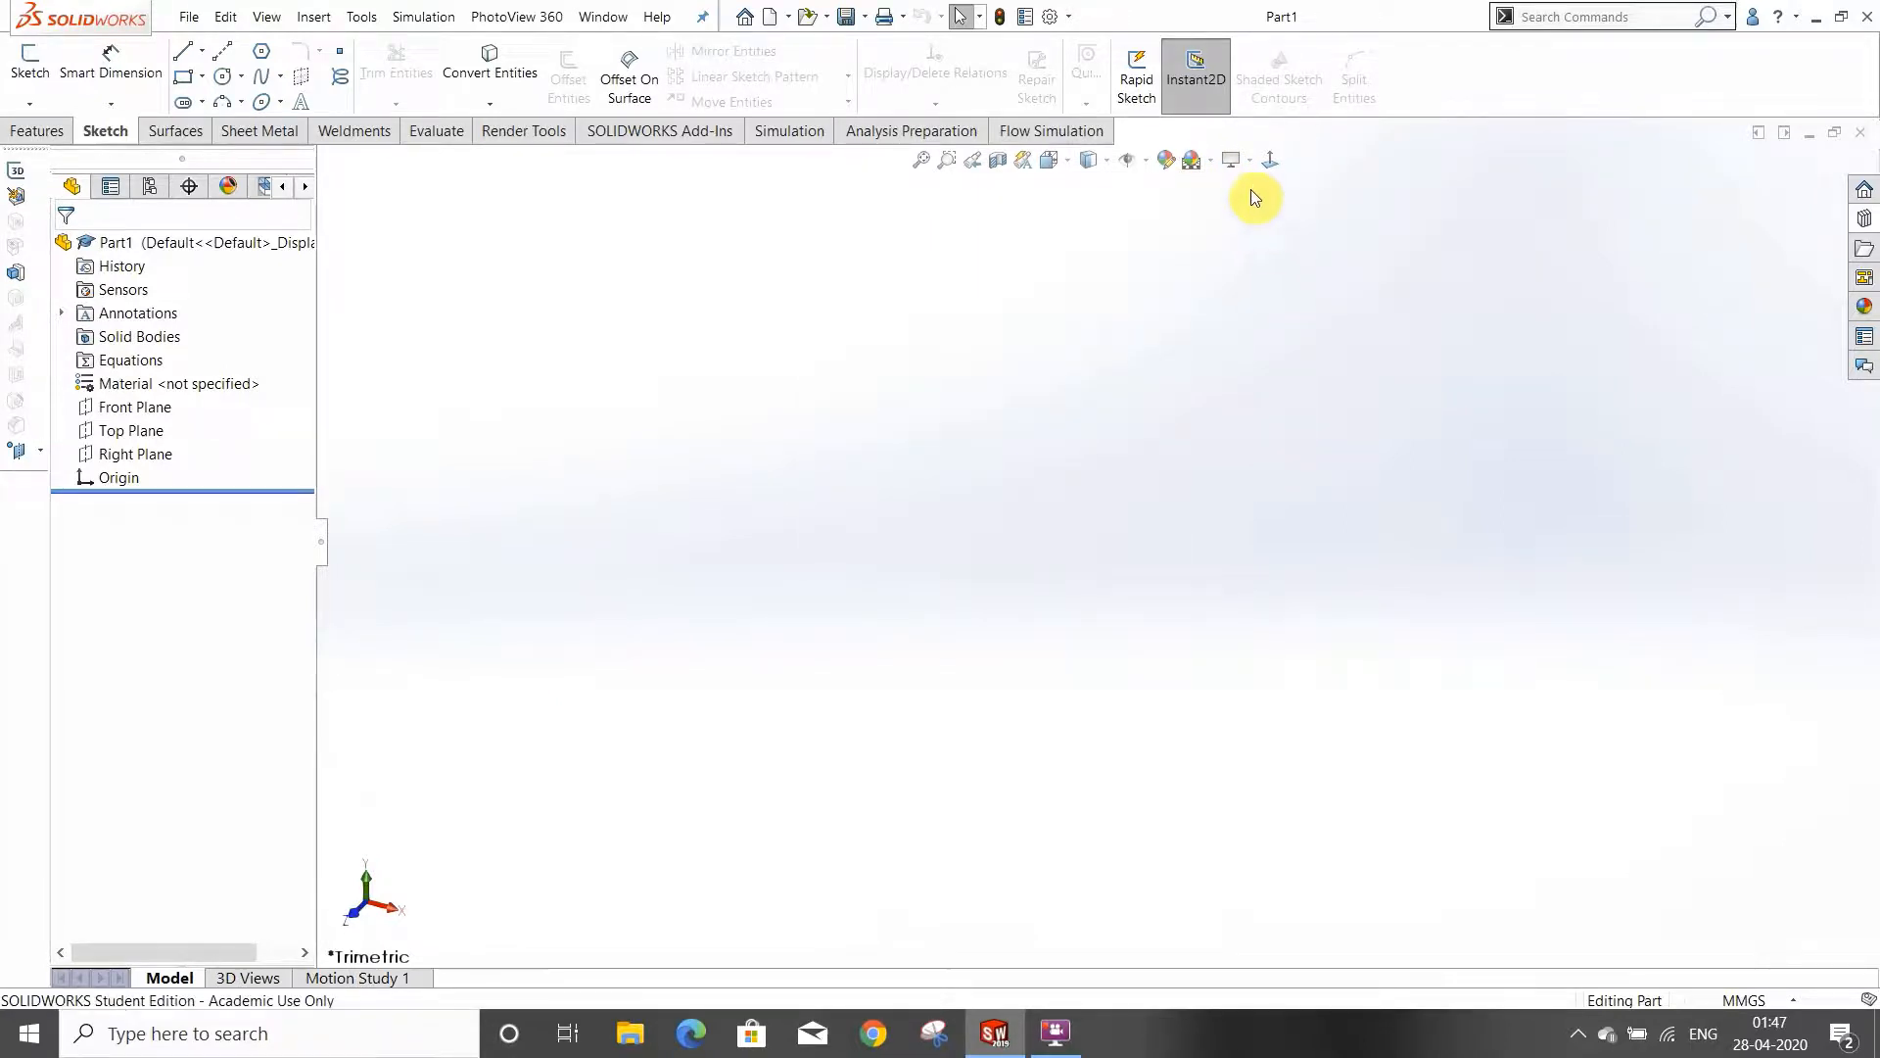
click(1249, 163)
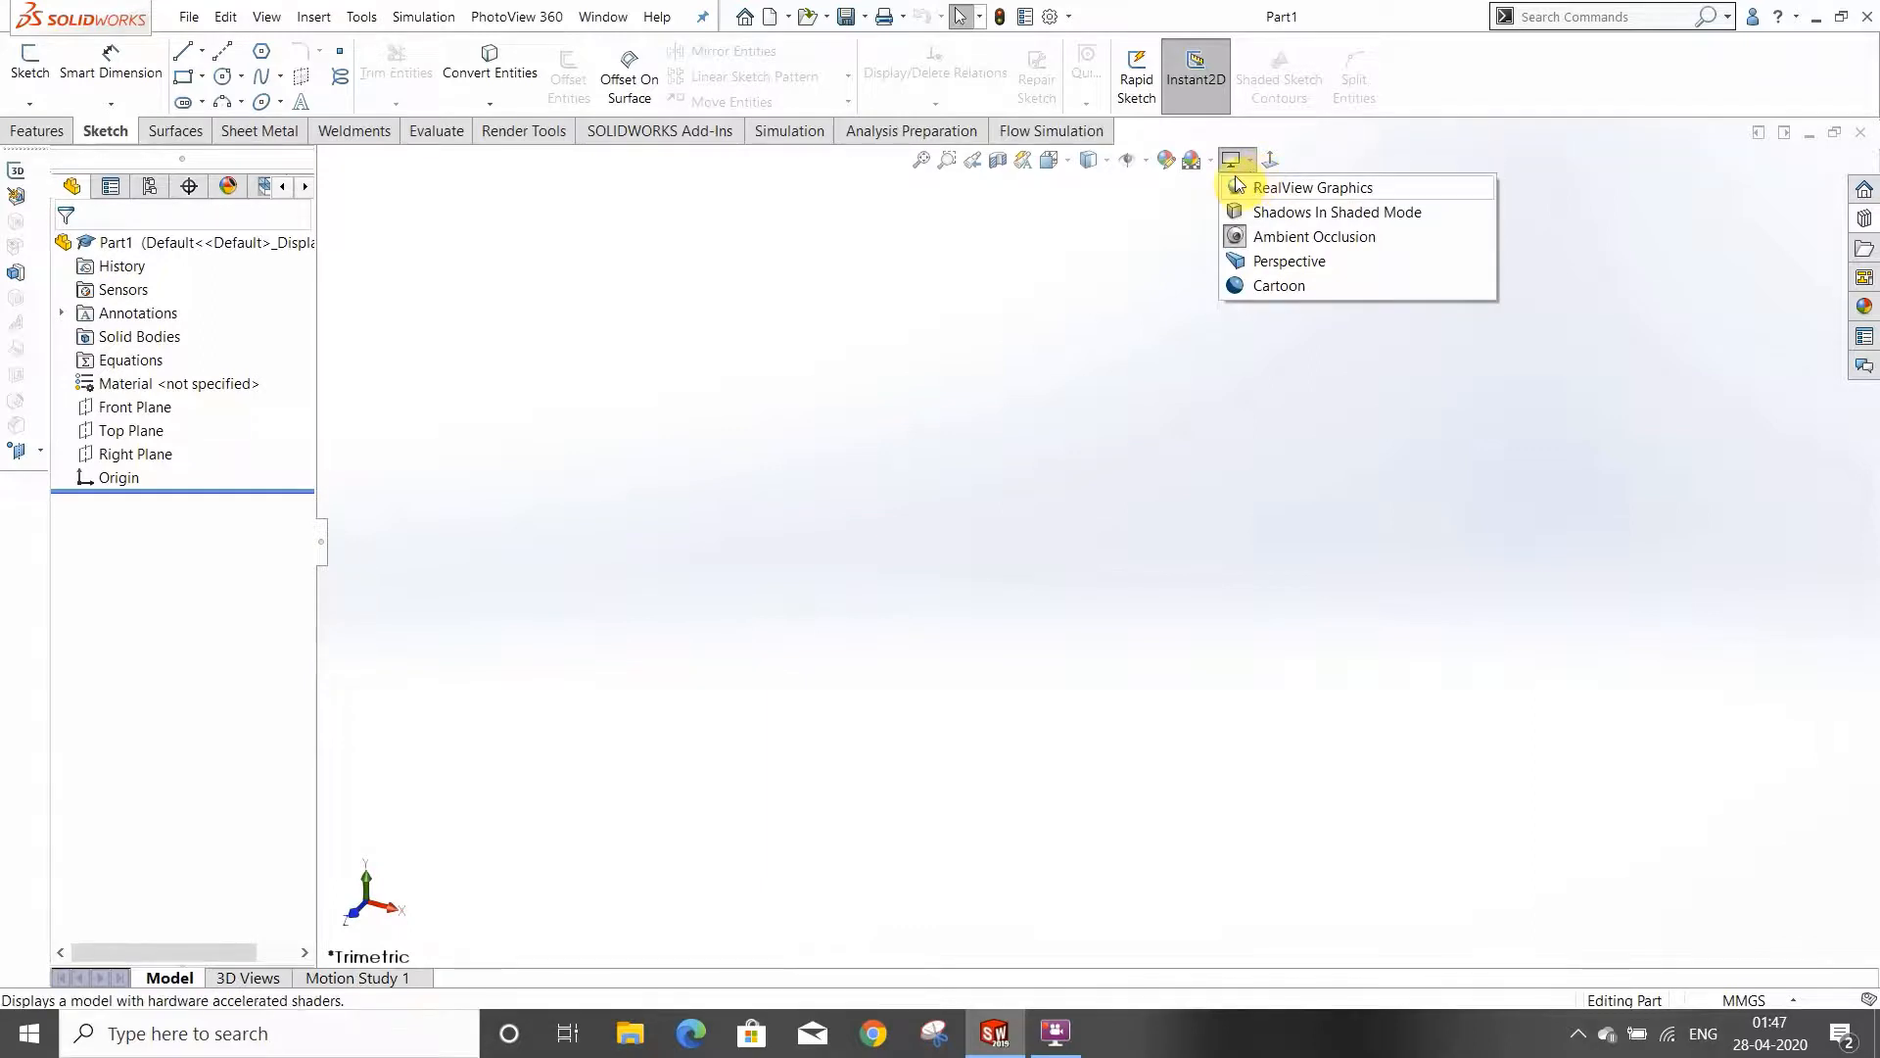
click(1258, 162)
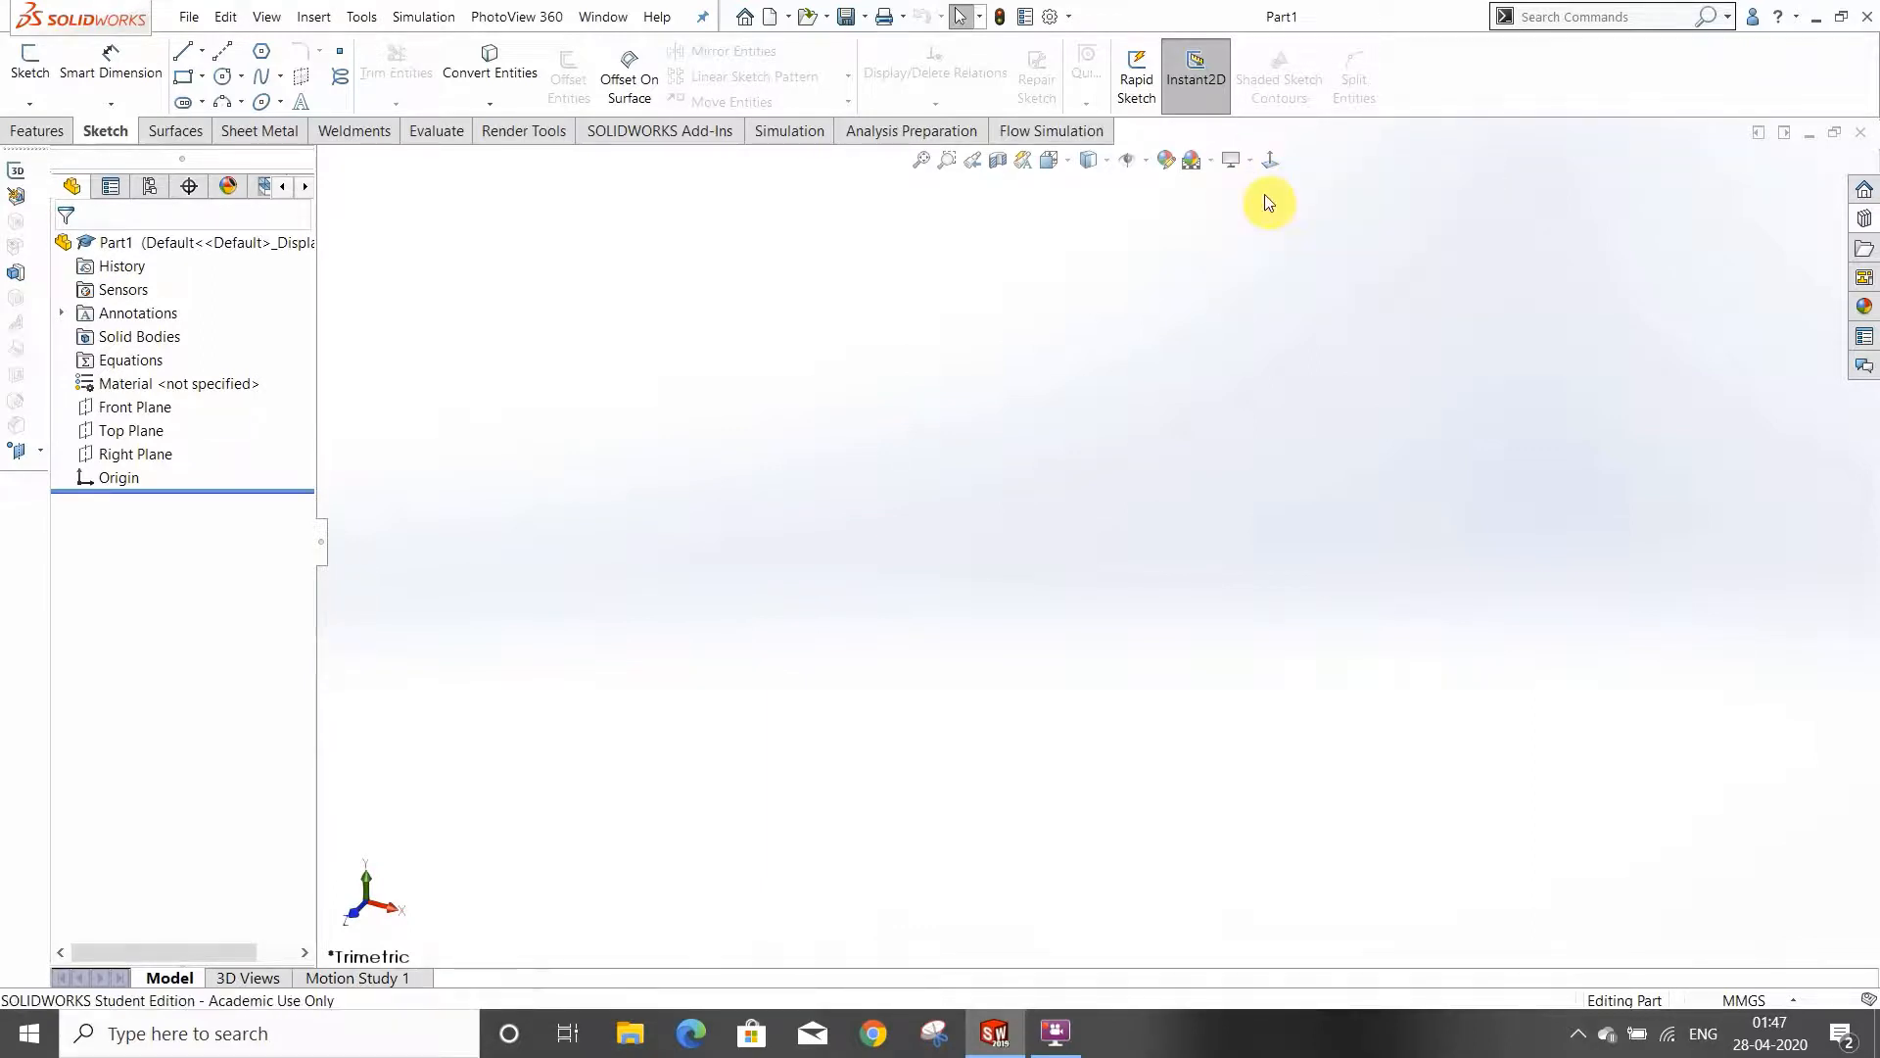
click(1244, 160)
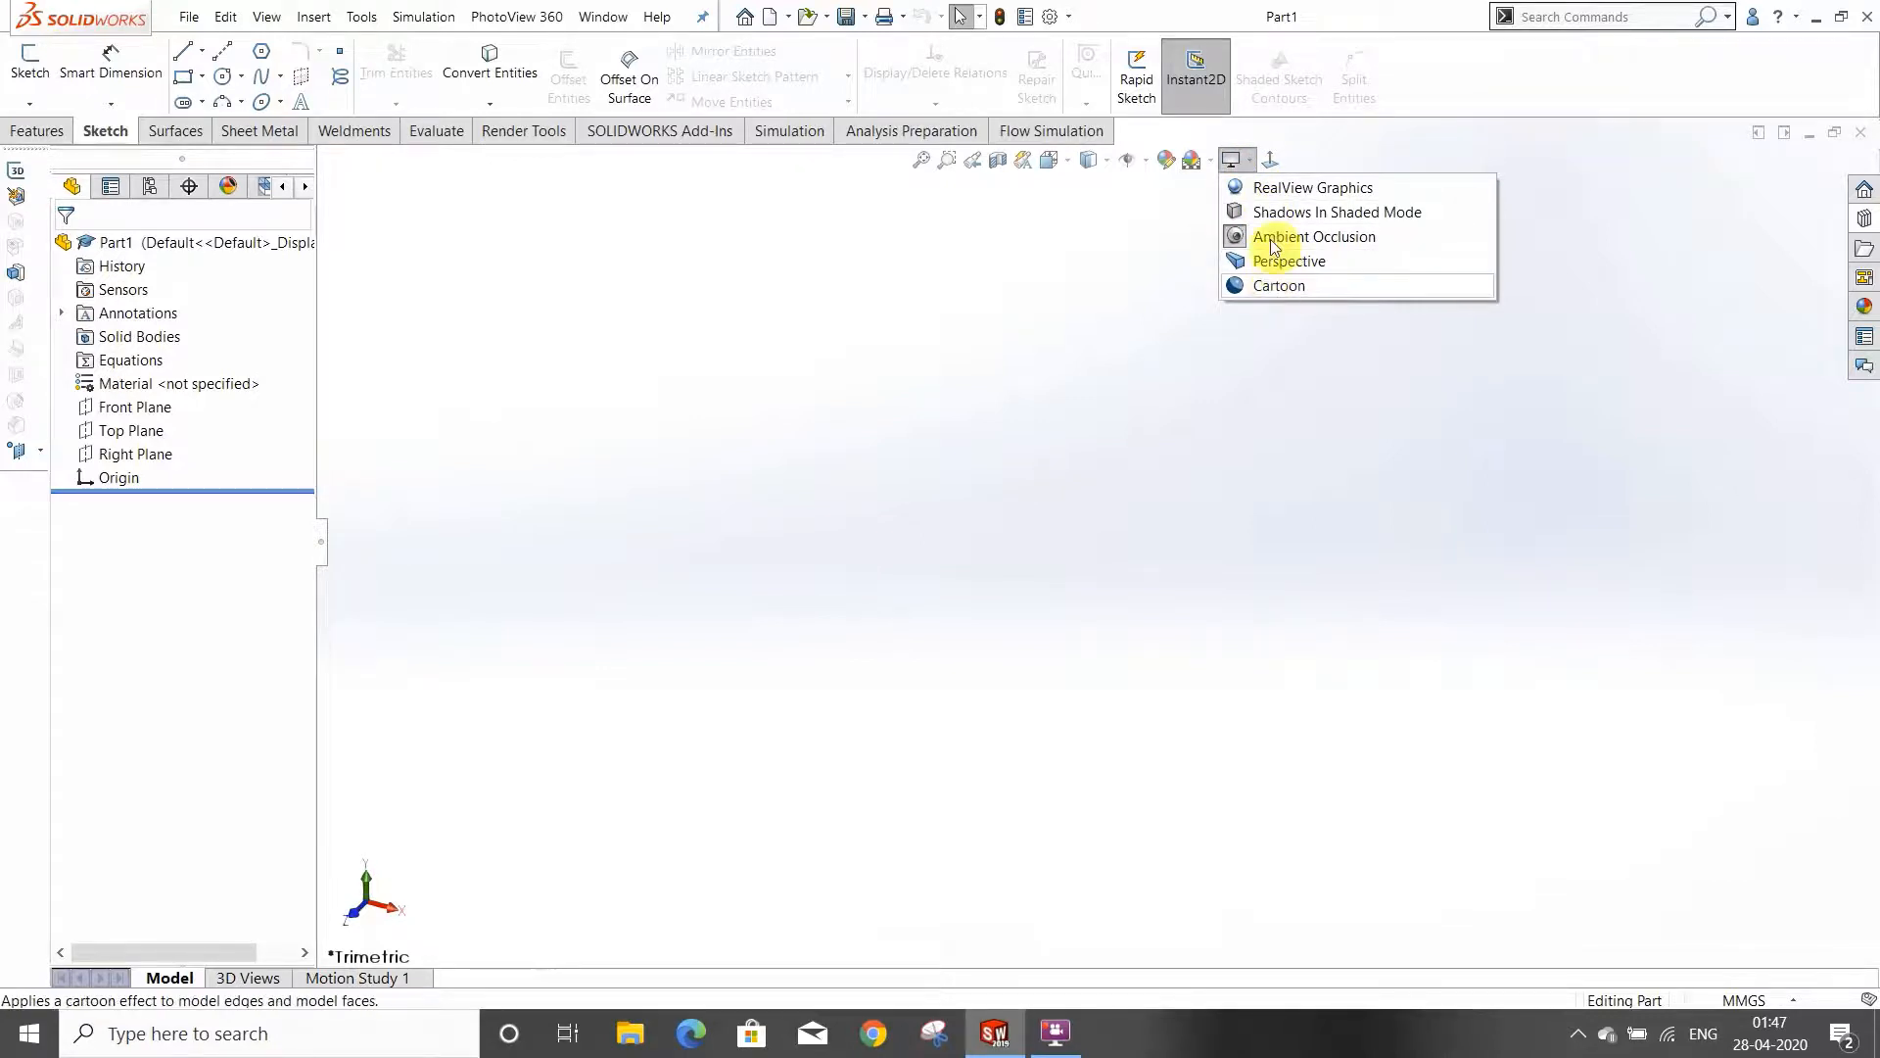
click(1104, 232)
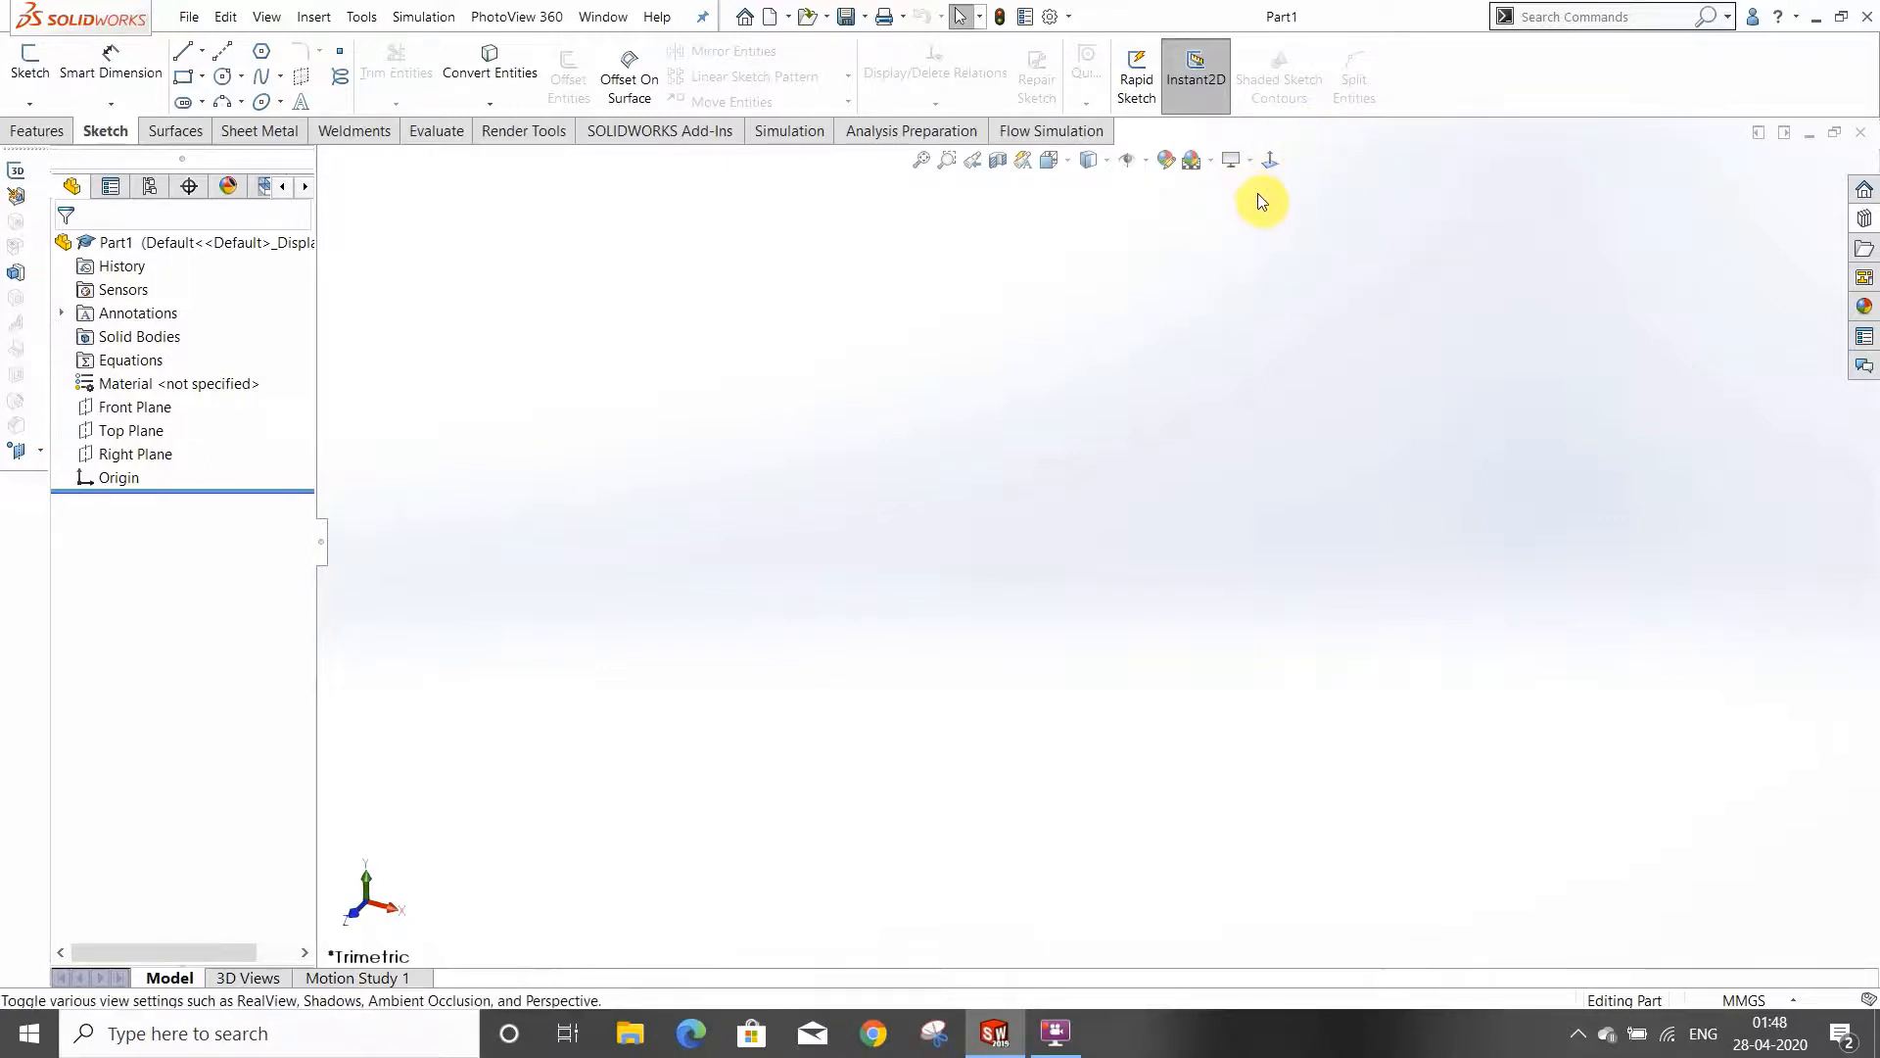
Search the commands for "Normal" and add the Normal To command to the end of the sketching command set
click(1537, 16)
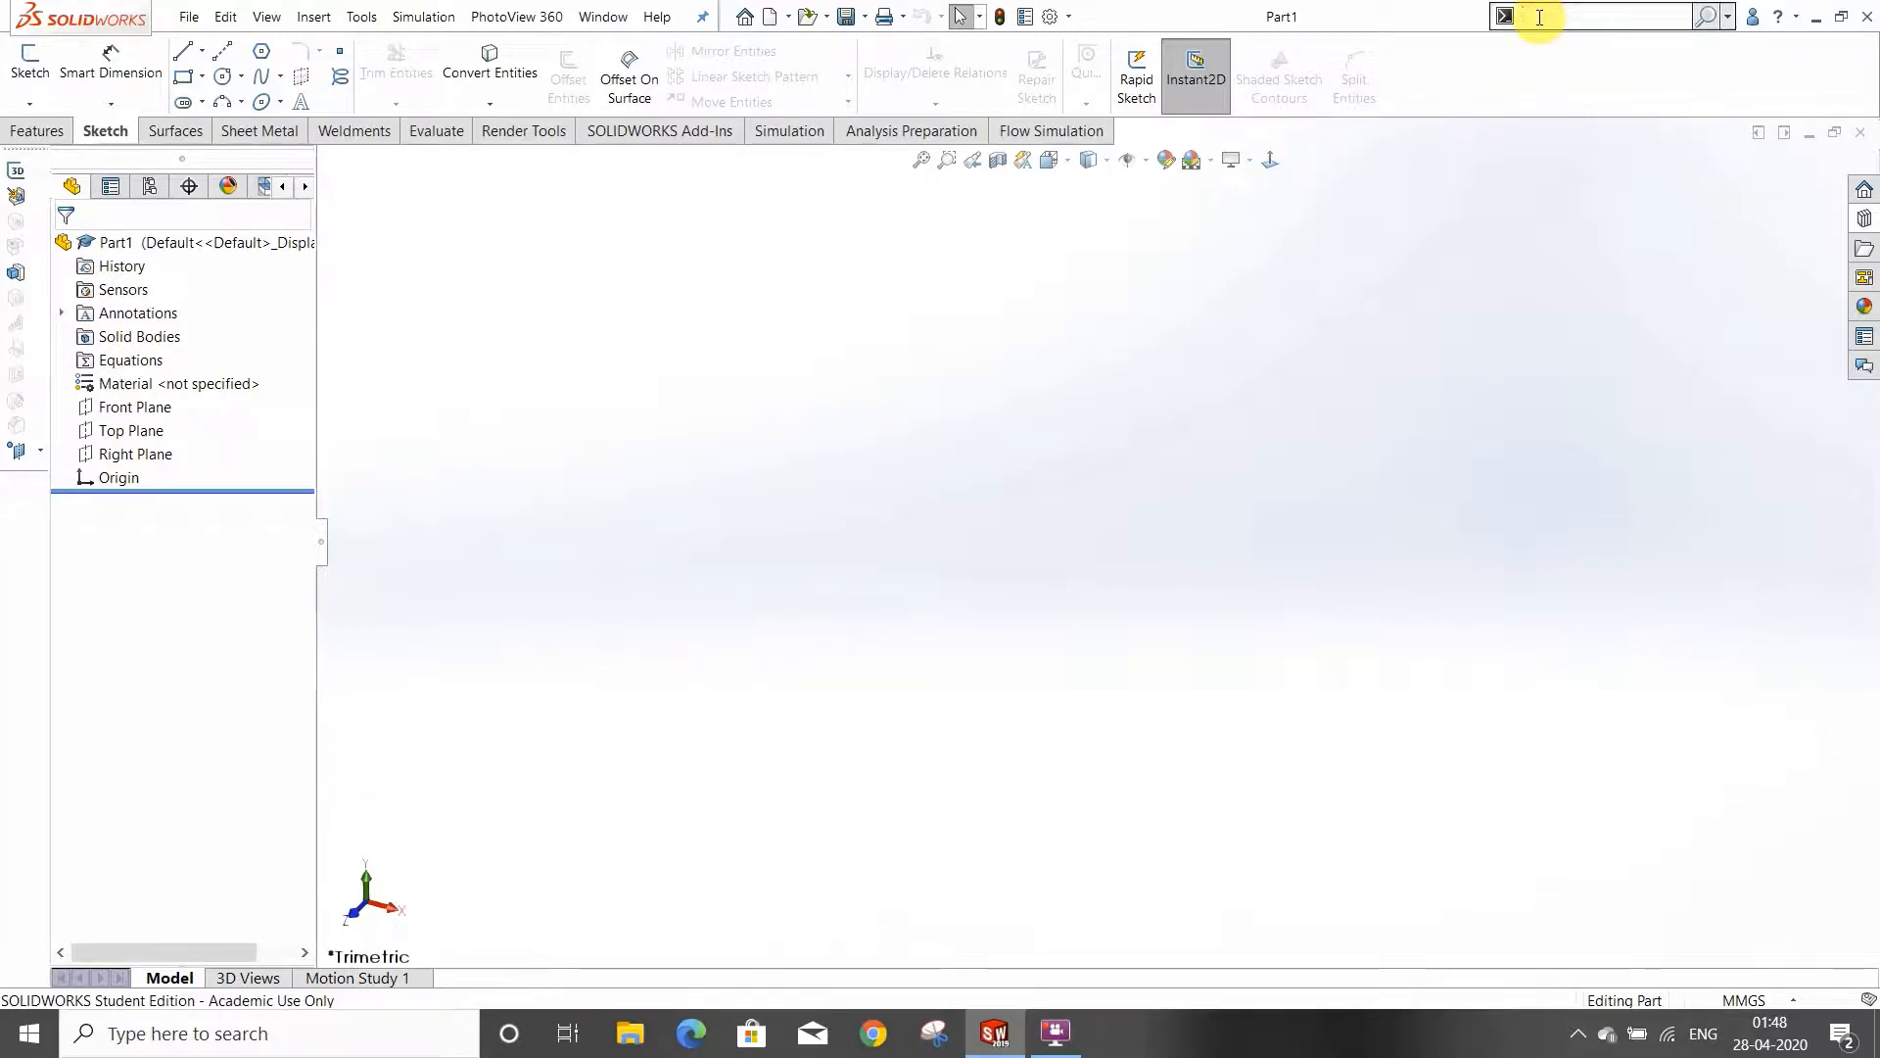
text(Normal)
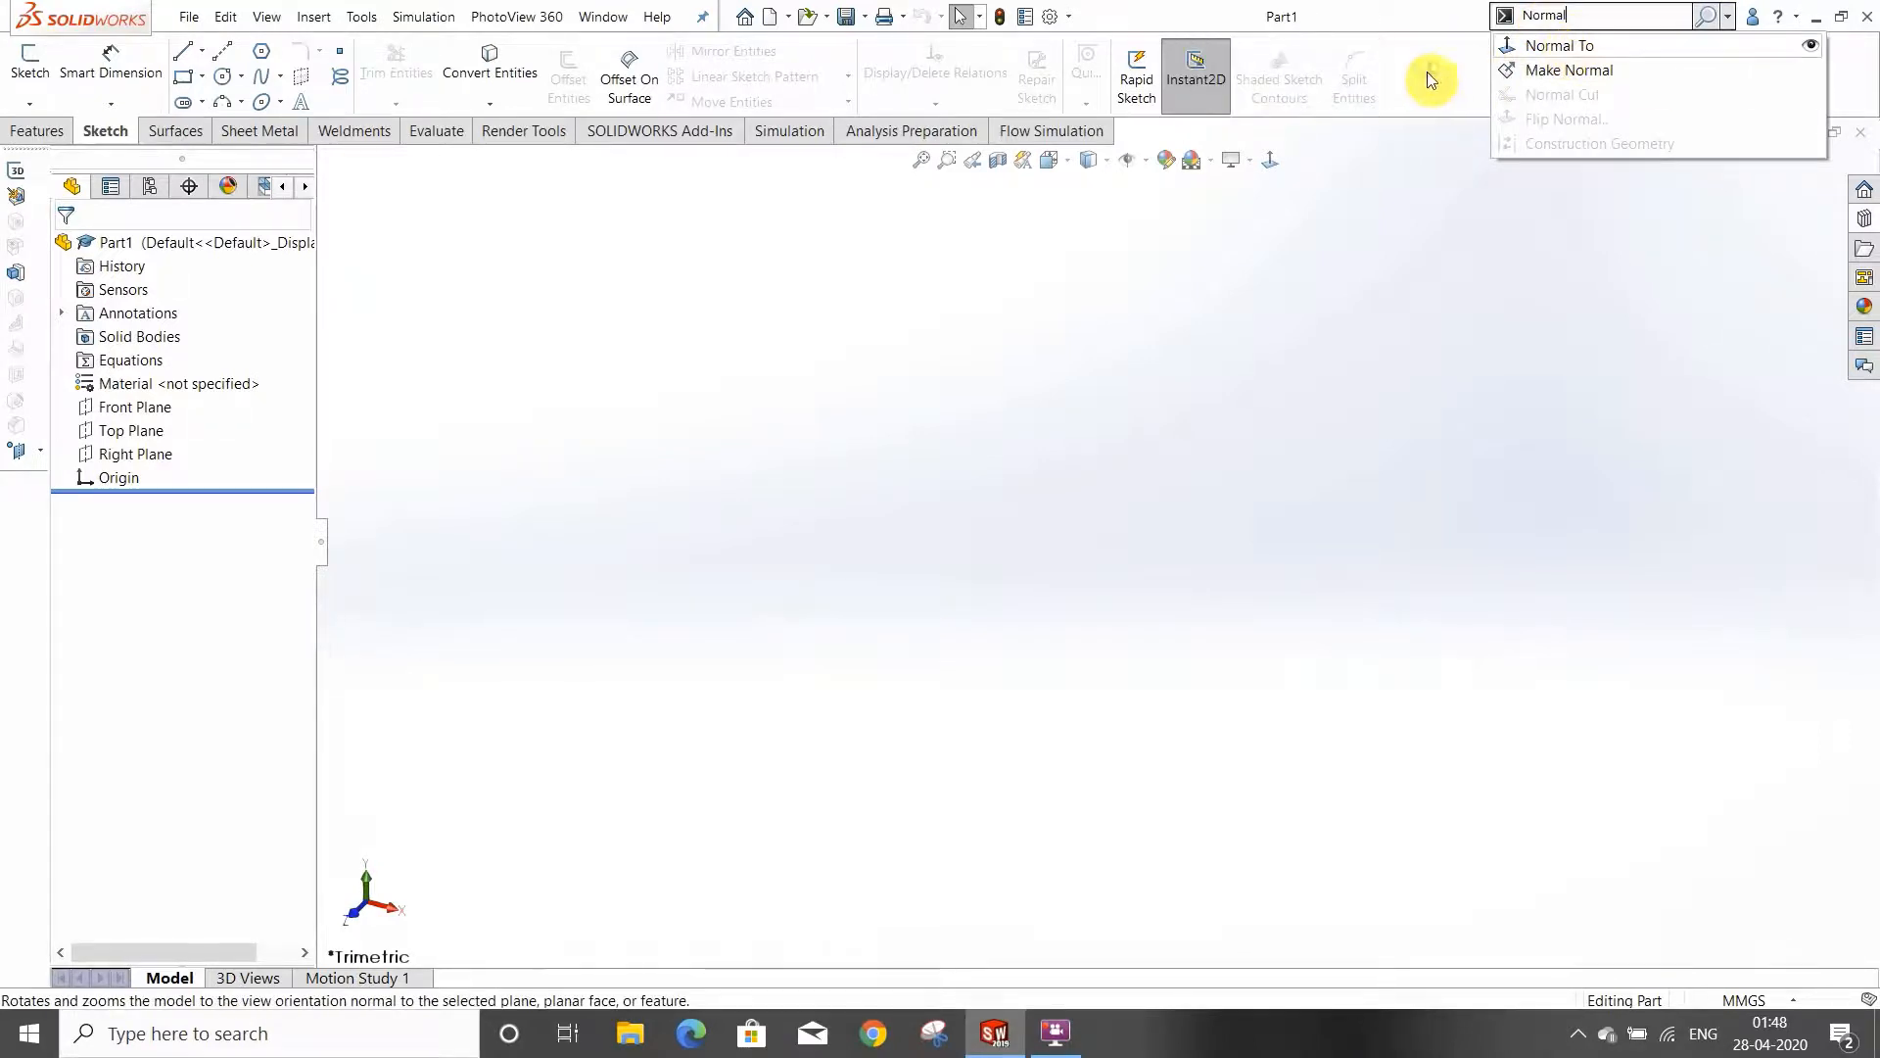
click(1392, 208)
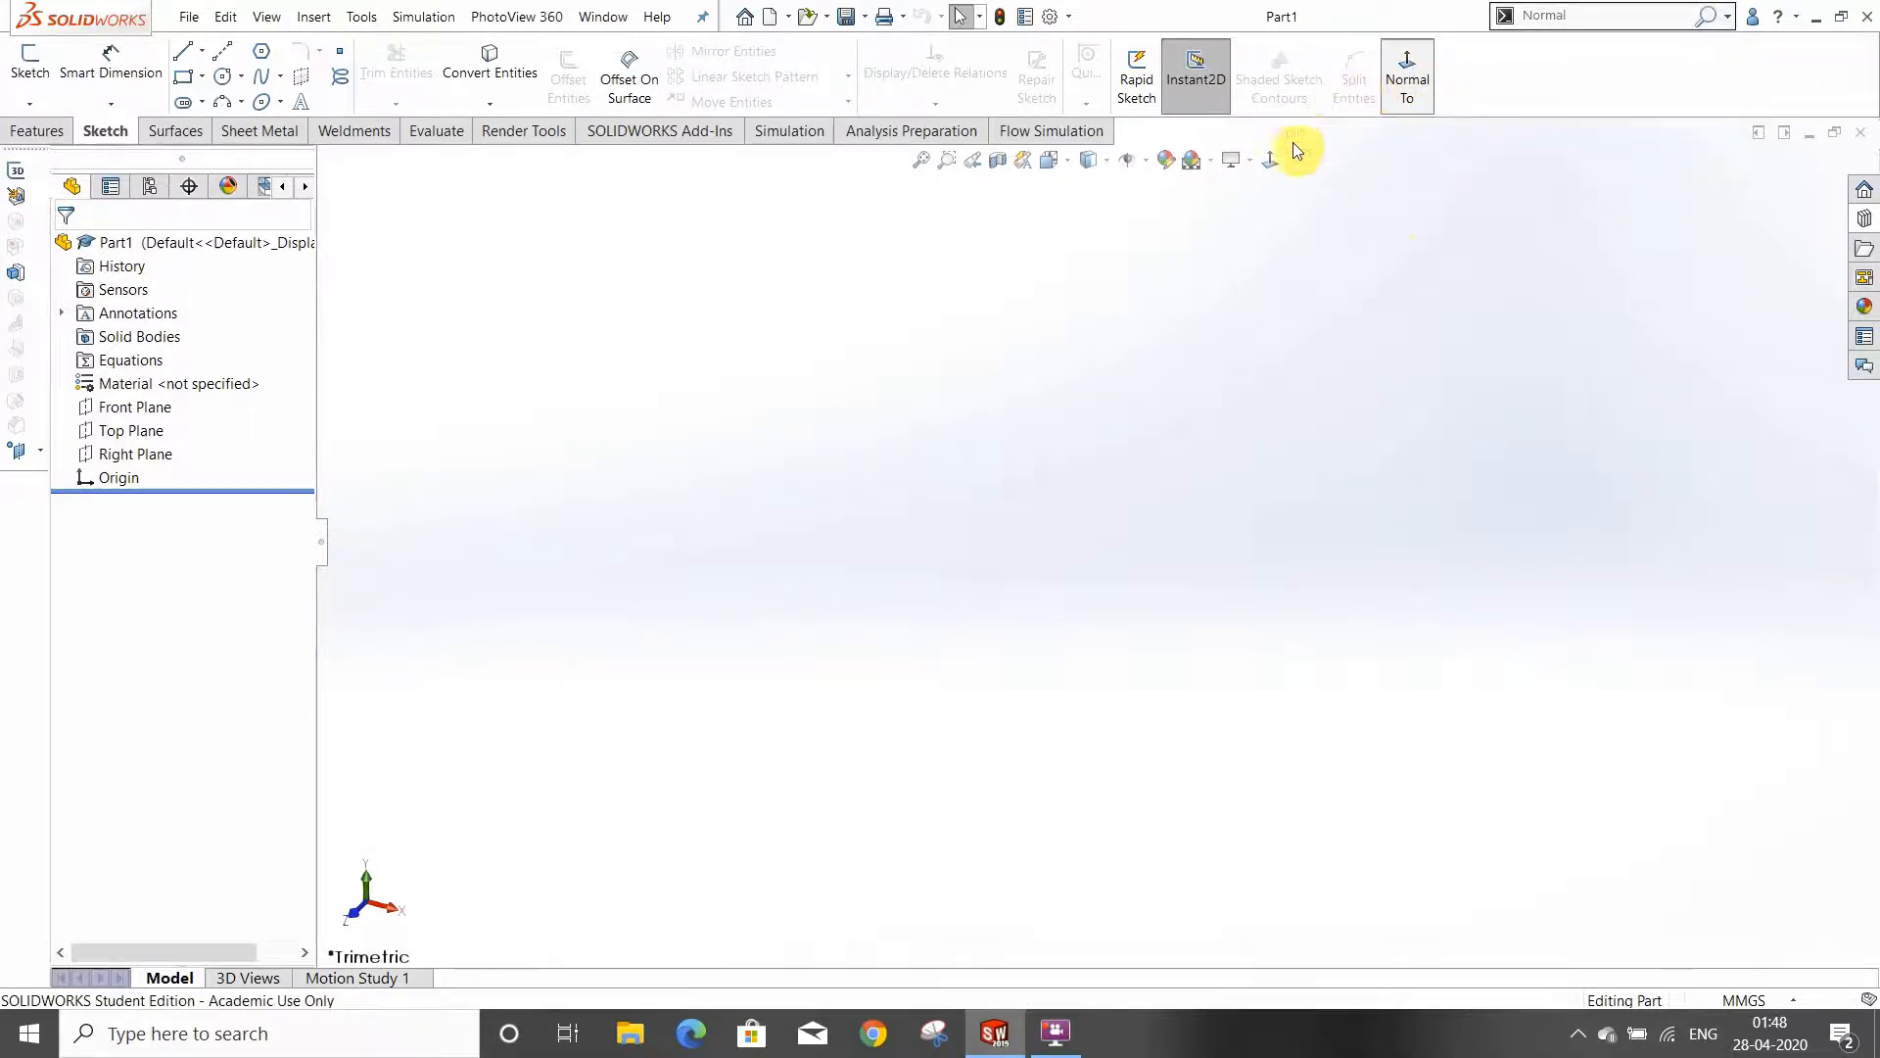
Inspect the Customize settings for toolbars and command layout, and close them
click(1071, 17)
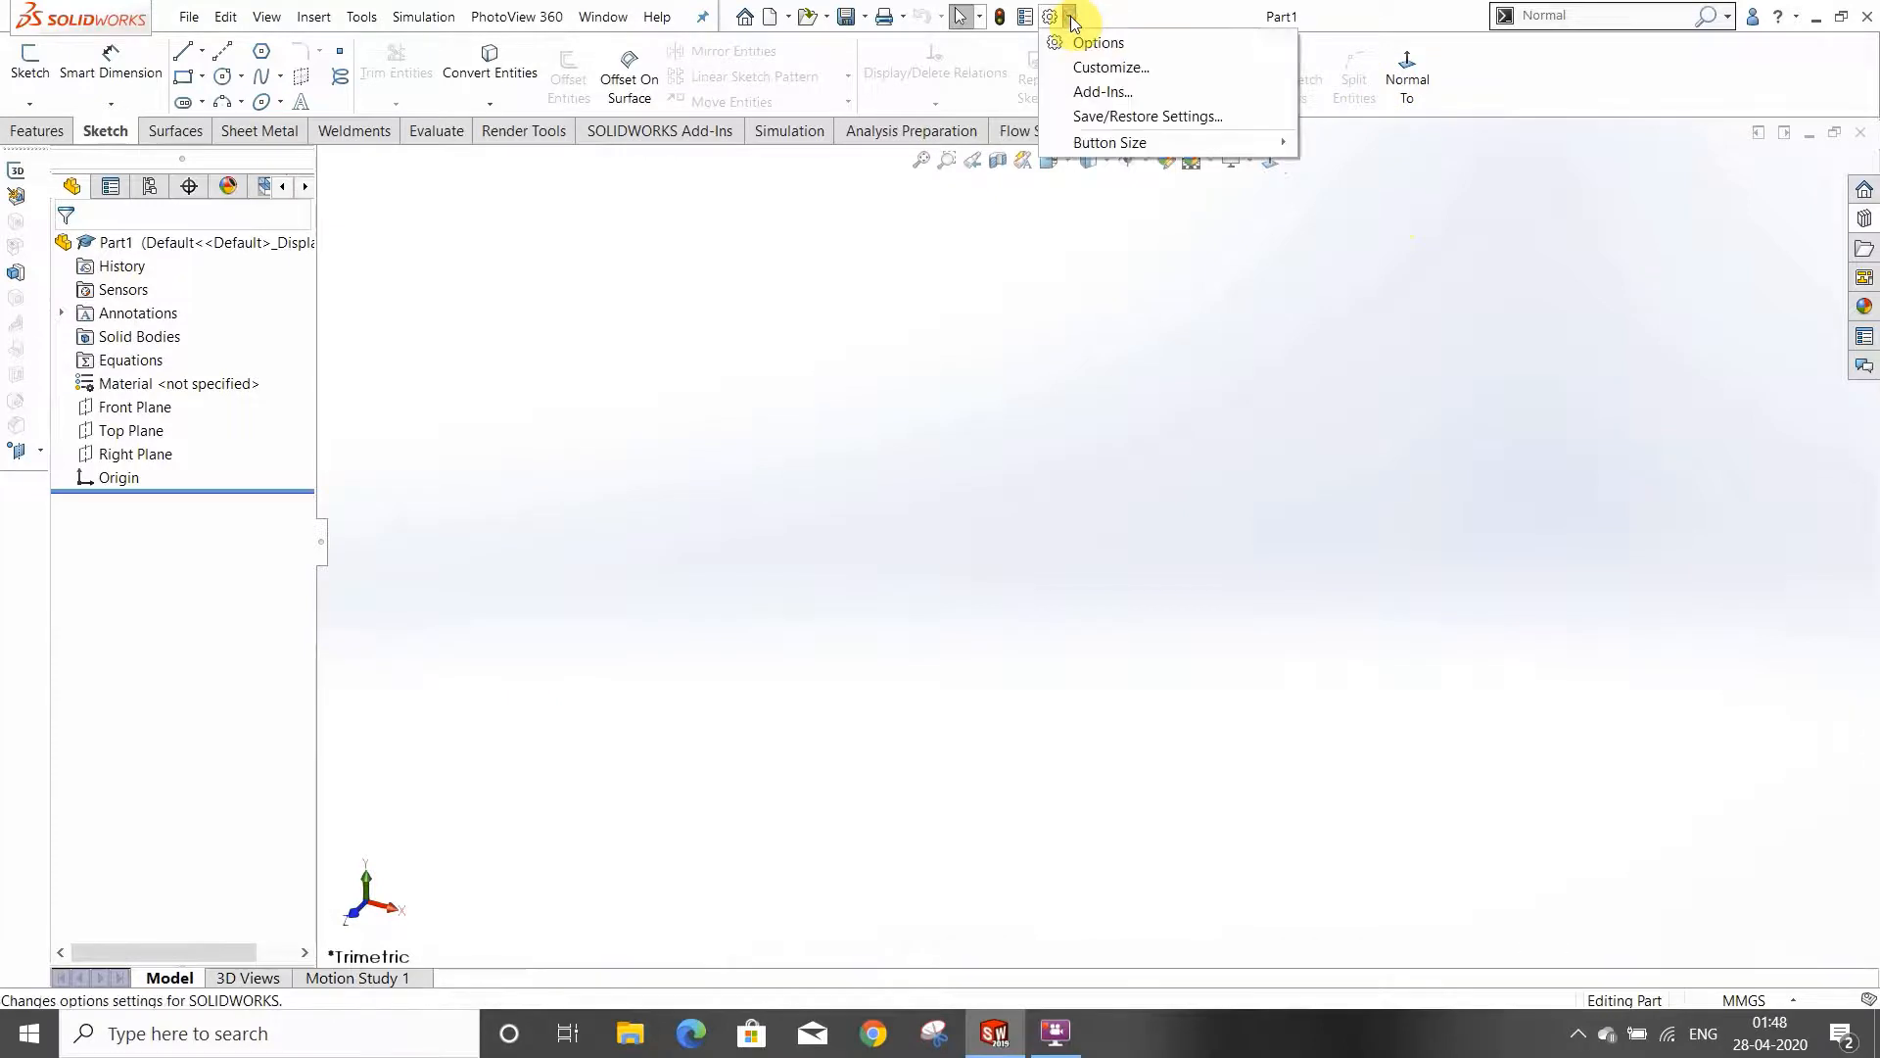
click(1101, 64)
mouse_move(1398, 103)
mouse_down()
mouse_move(1411, 73)
mouse_move(1330, 172)
mouse_move(1270, 169)
mouse_move(1376, 181)
mouse_move(1430, 74)
mouse_move(1413, 84)
mouse_up()
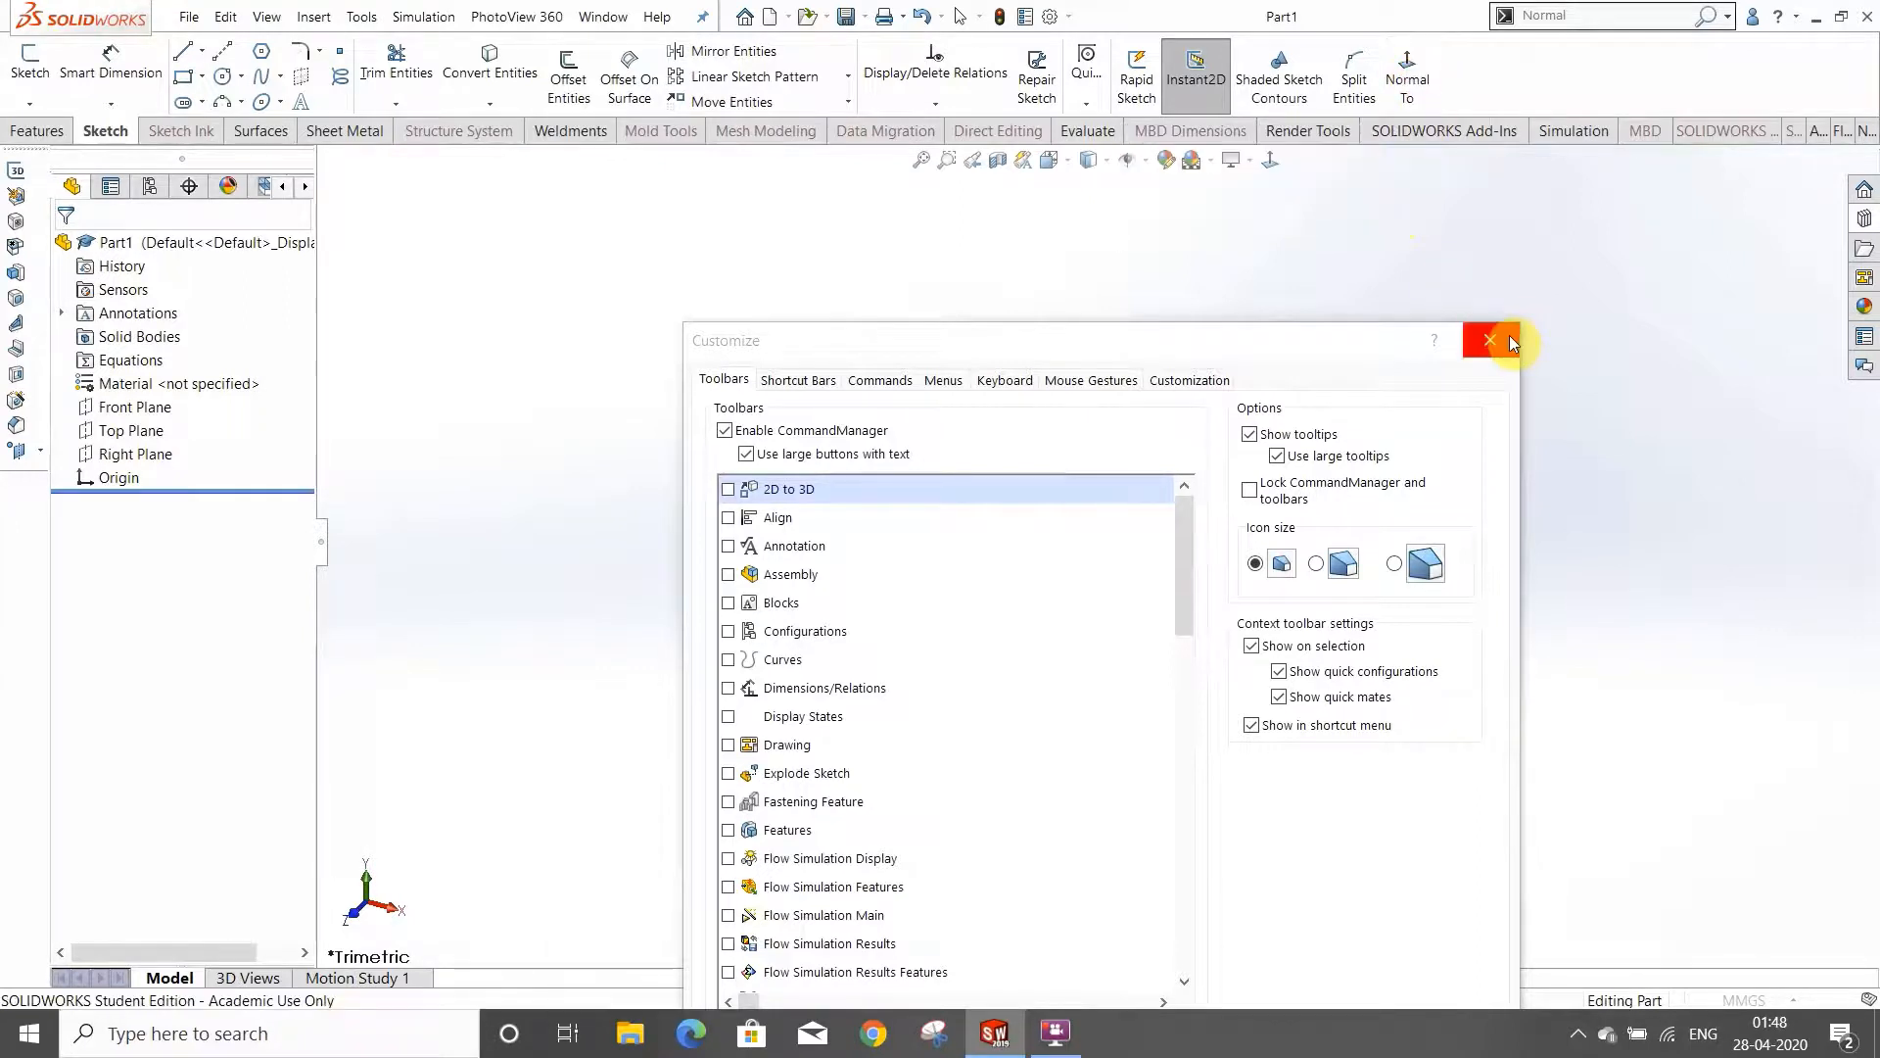
click(1508, 341)
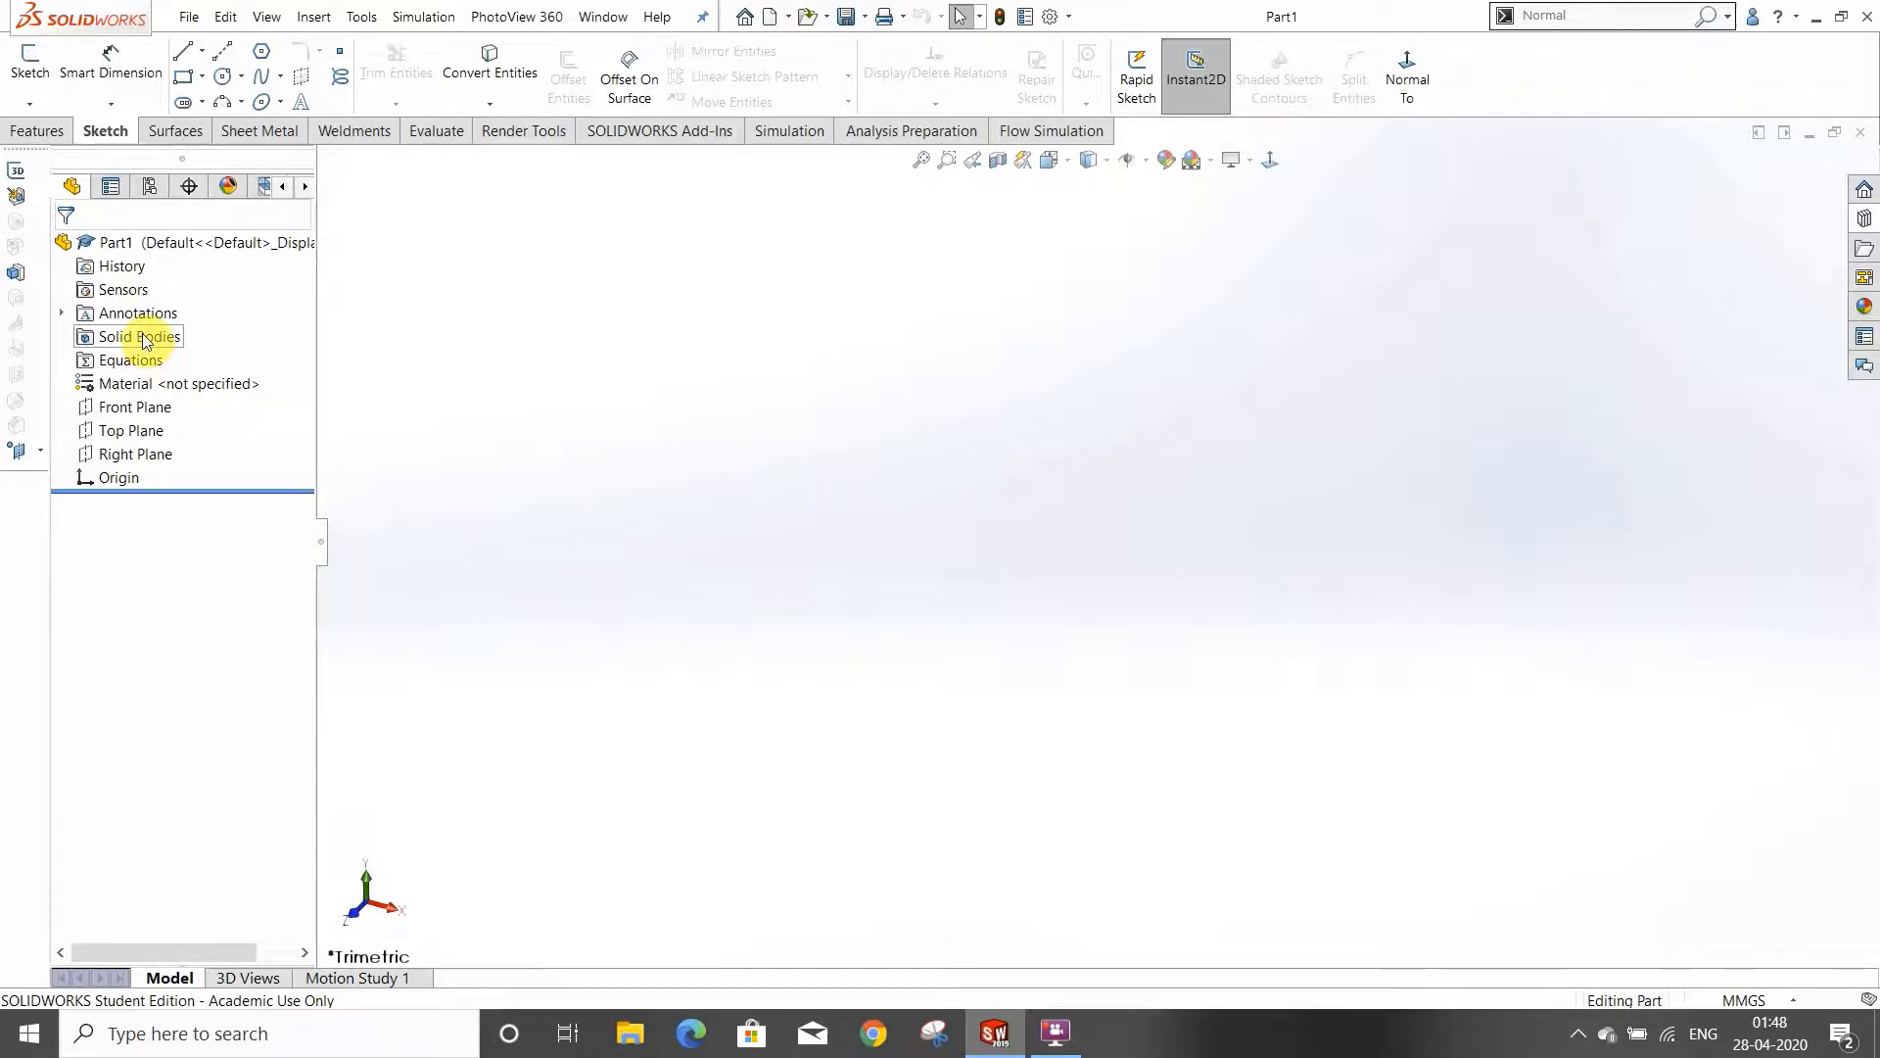
Browse the part's material library, including the Steel and Aluminium Alloys categories, and close it without applying a material
right_click(147, 387)
click(125, 387)
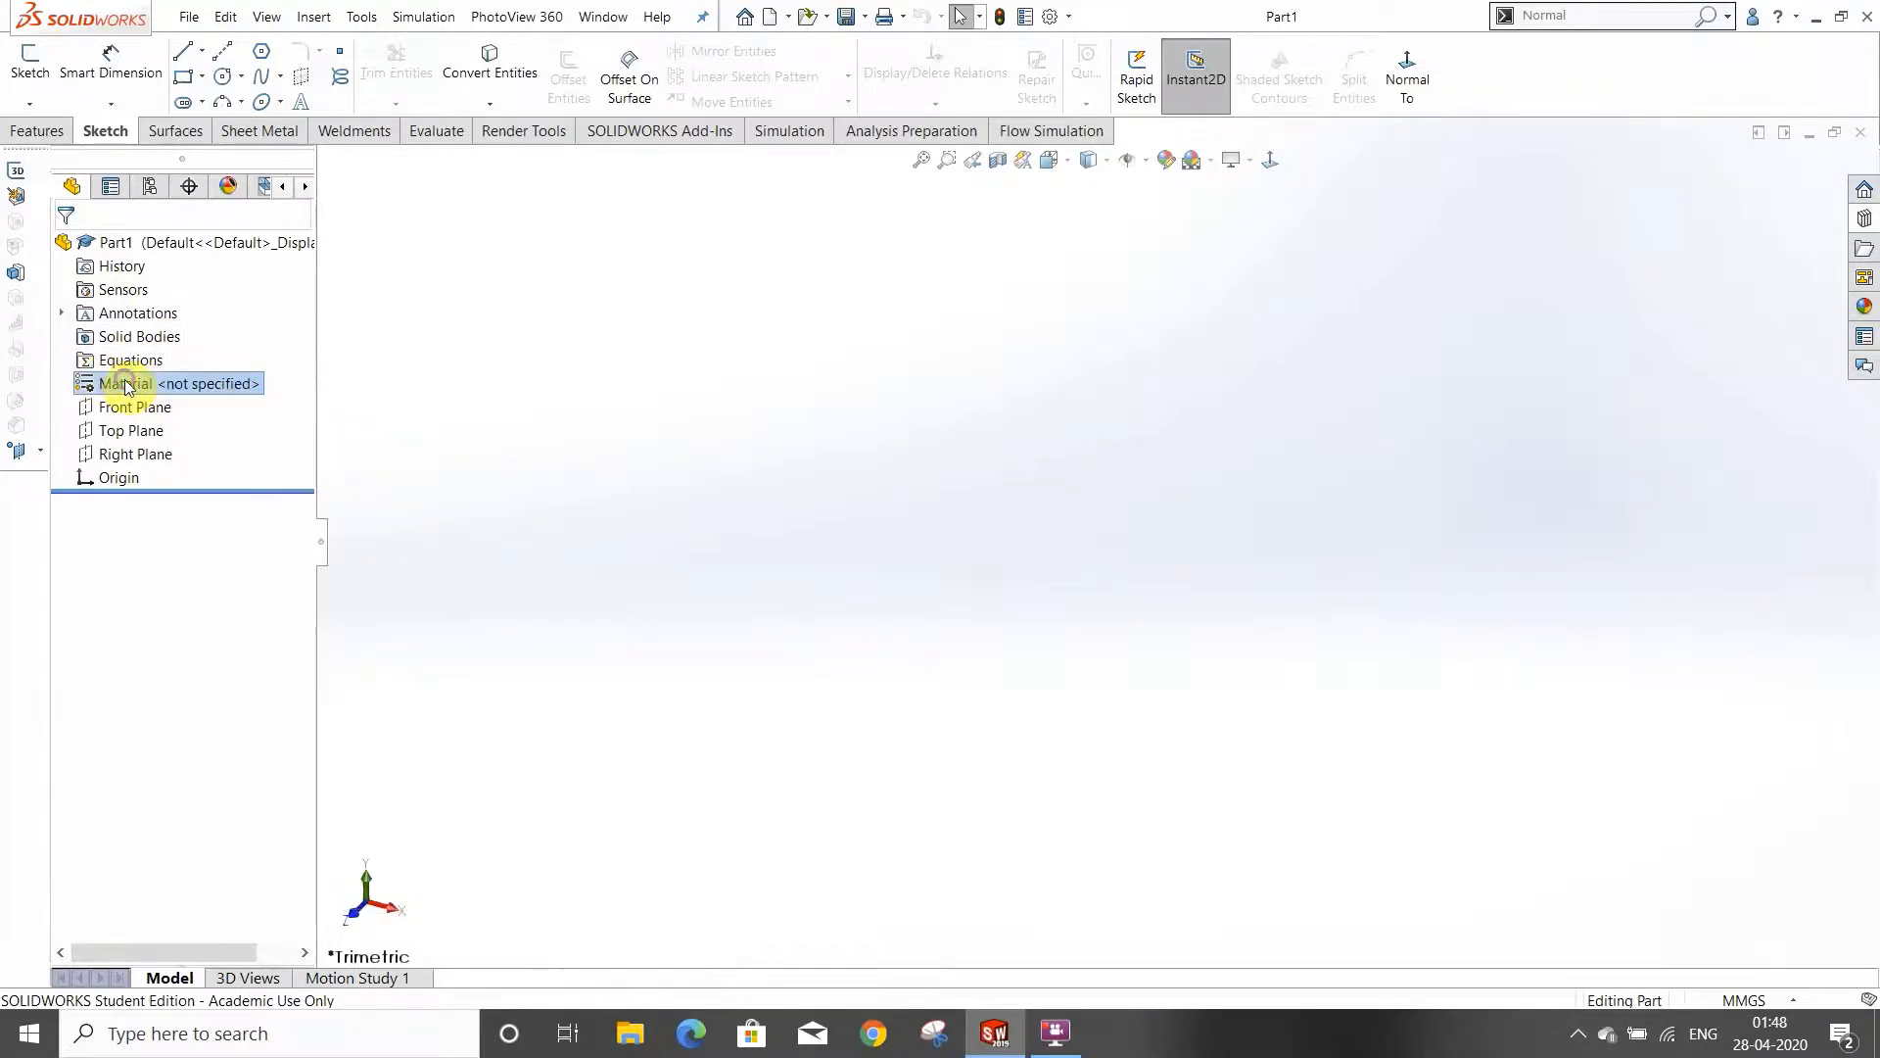
right_click(125, 385)
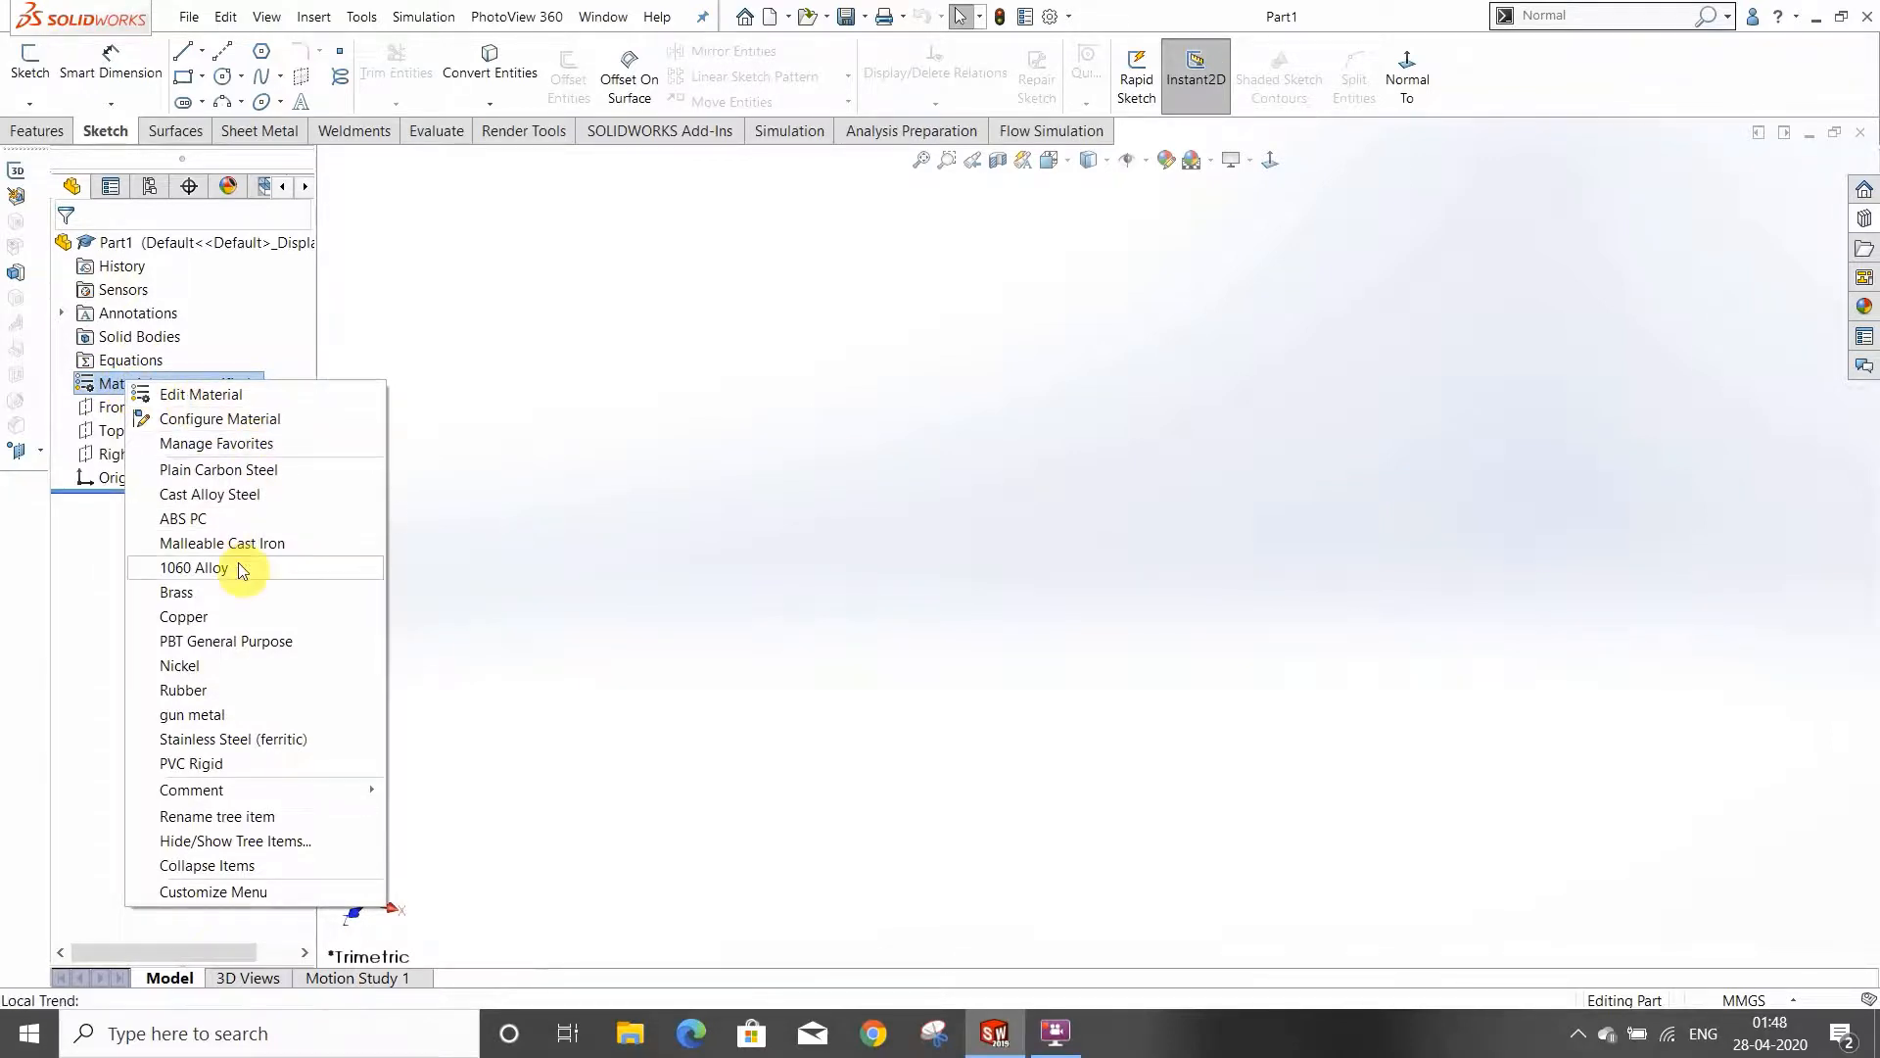
click(231, 393)
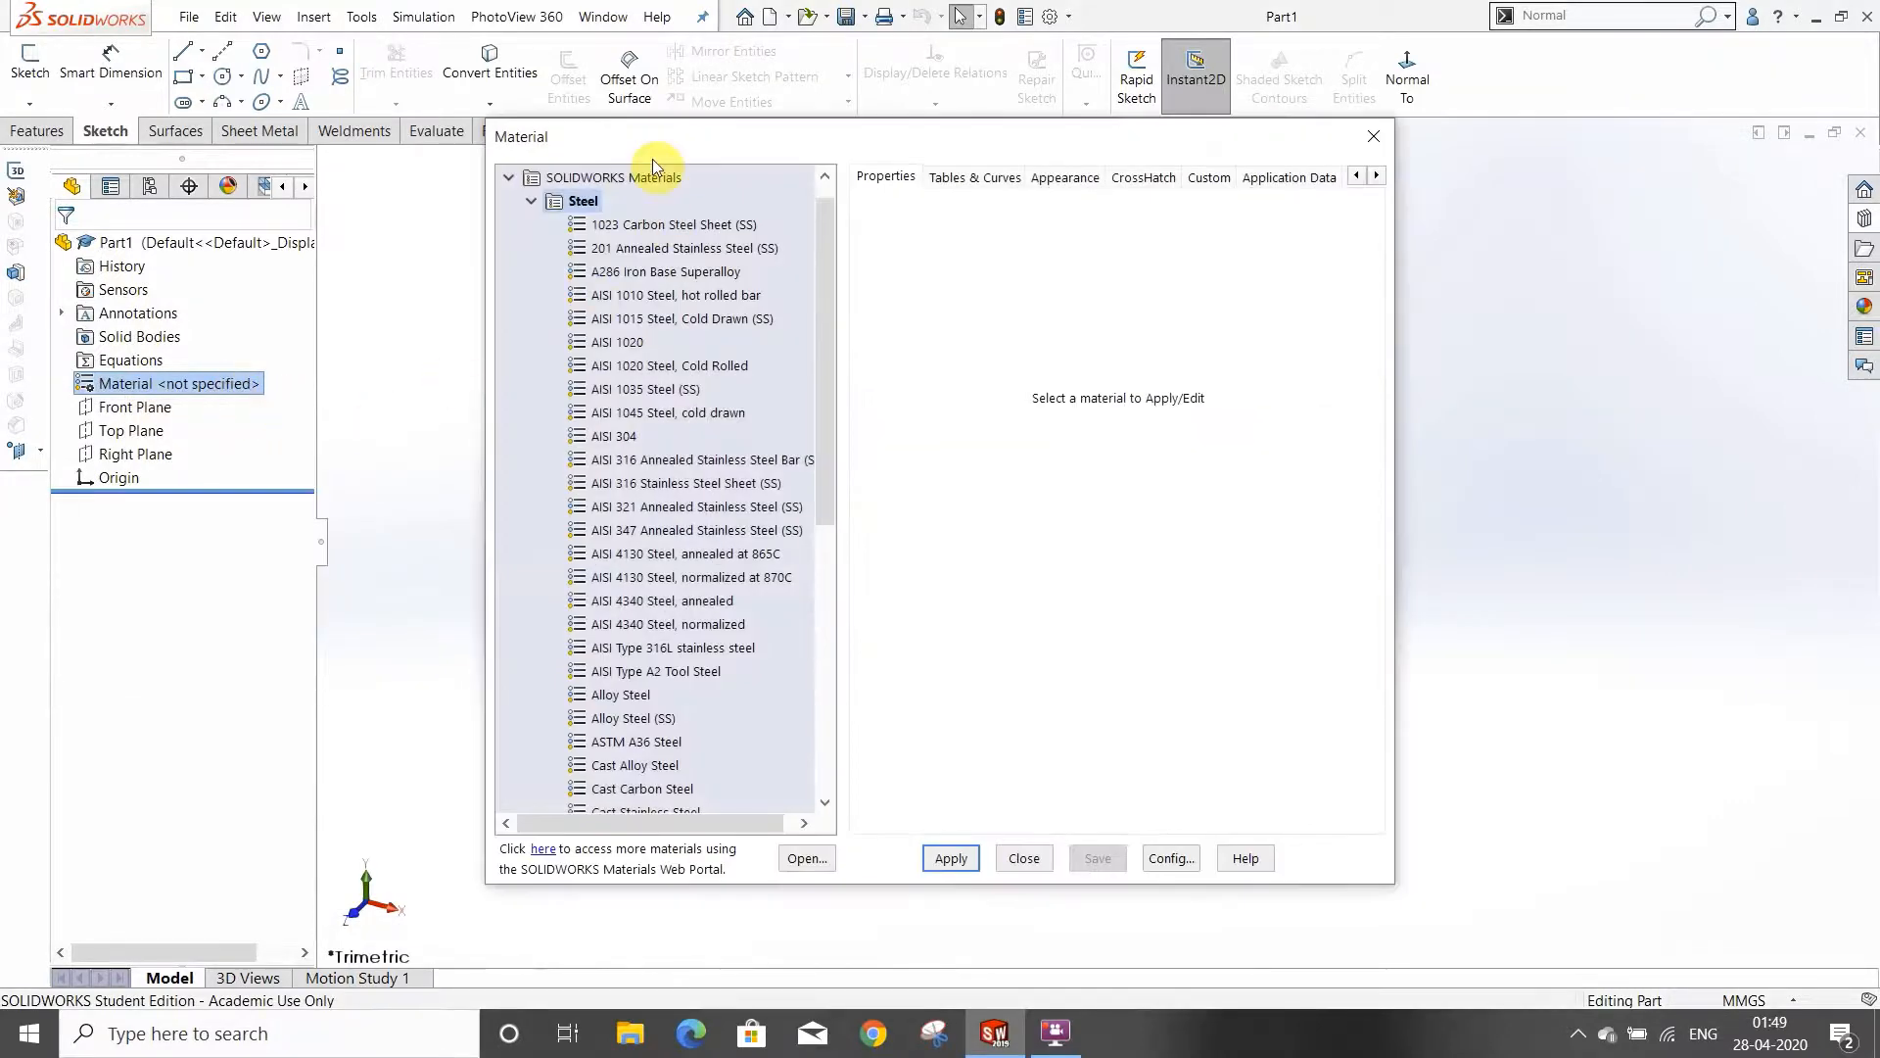
scroll(623, 311, down, 1)
scroll(624, 309, down, 6)
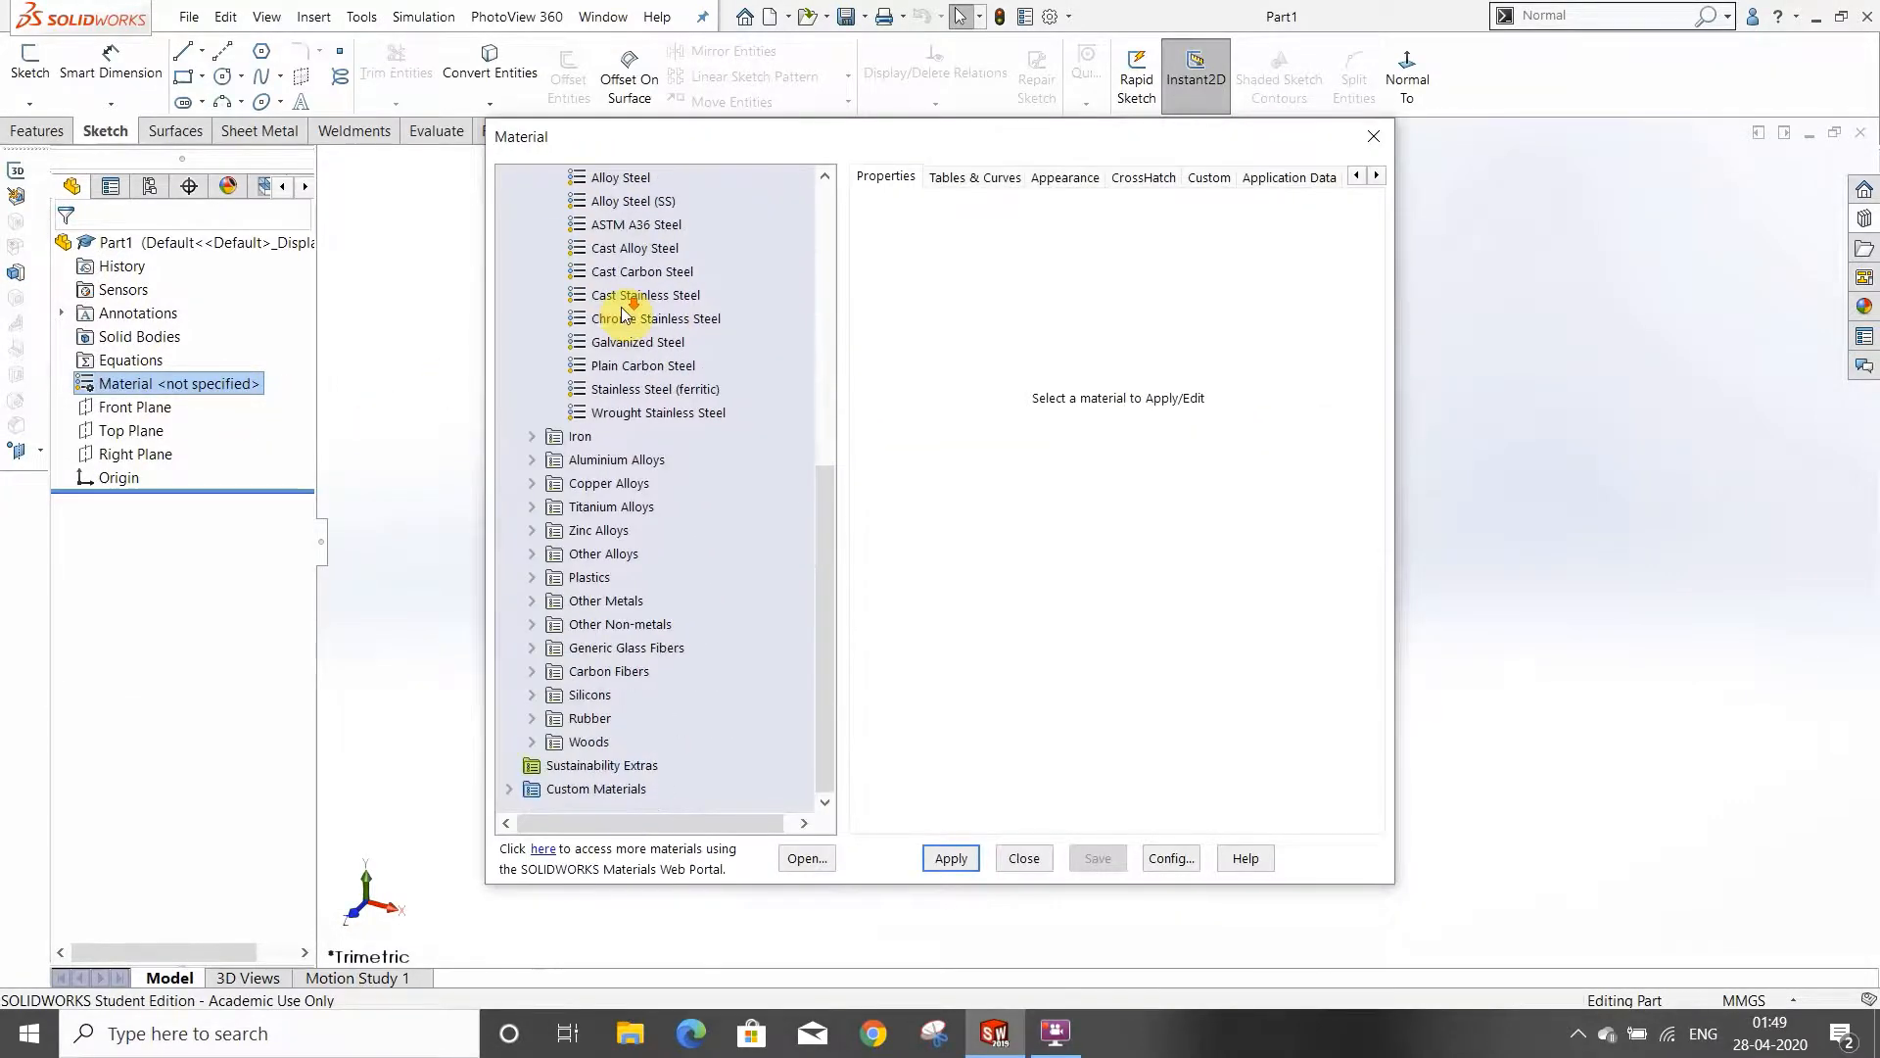
scroll(608, 301, up, 8)
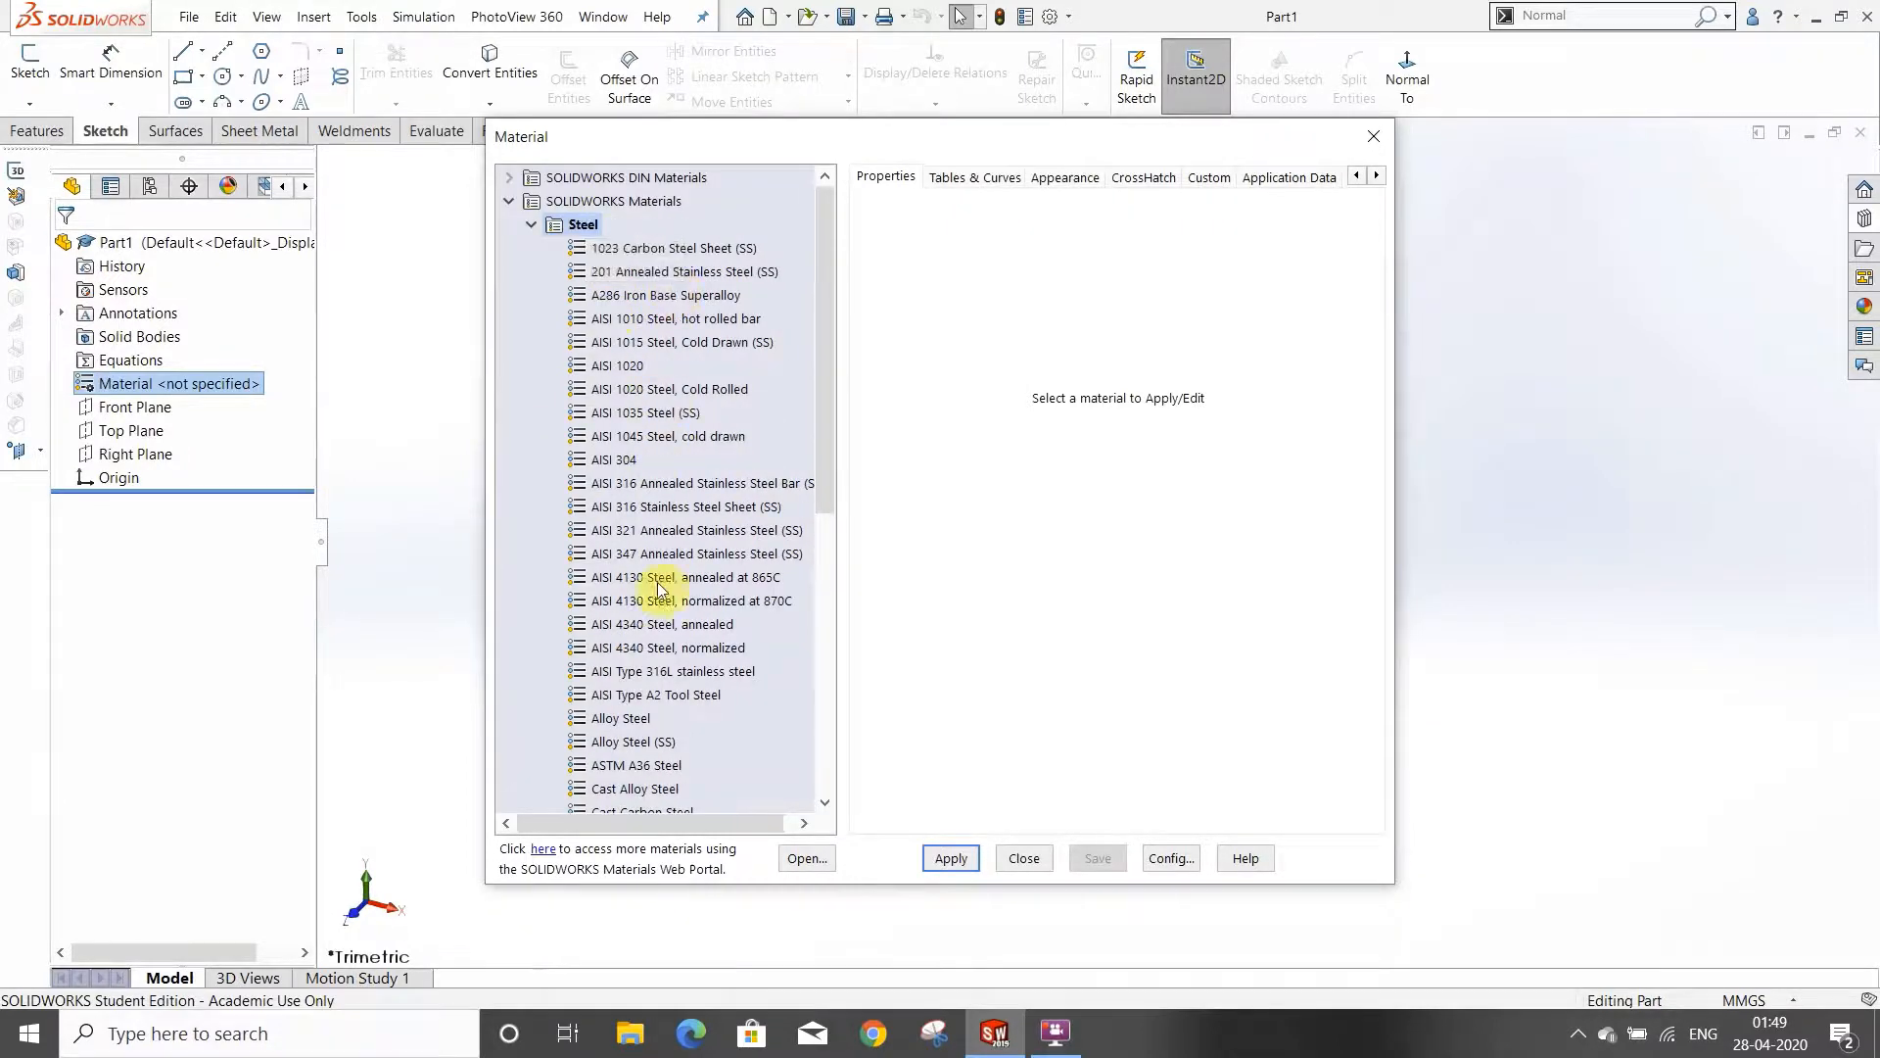
click(531, 226)
click(533, 272)
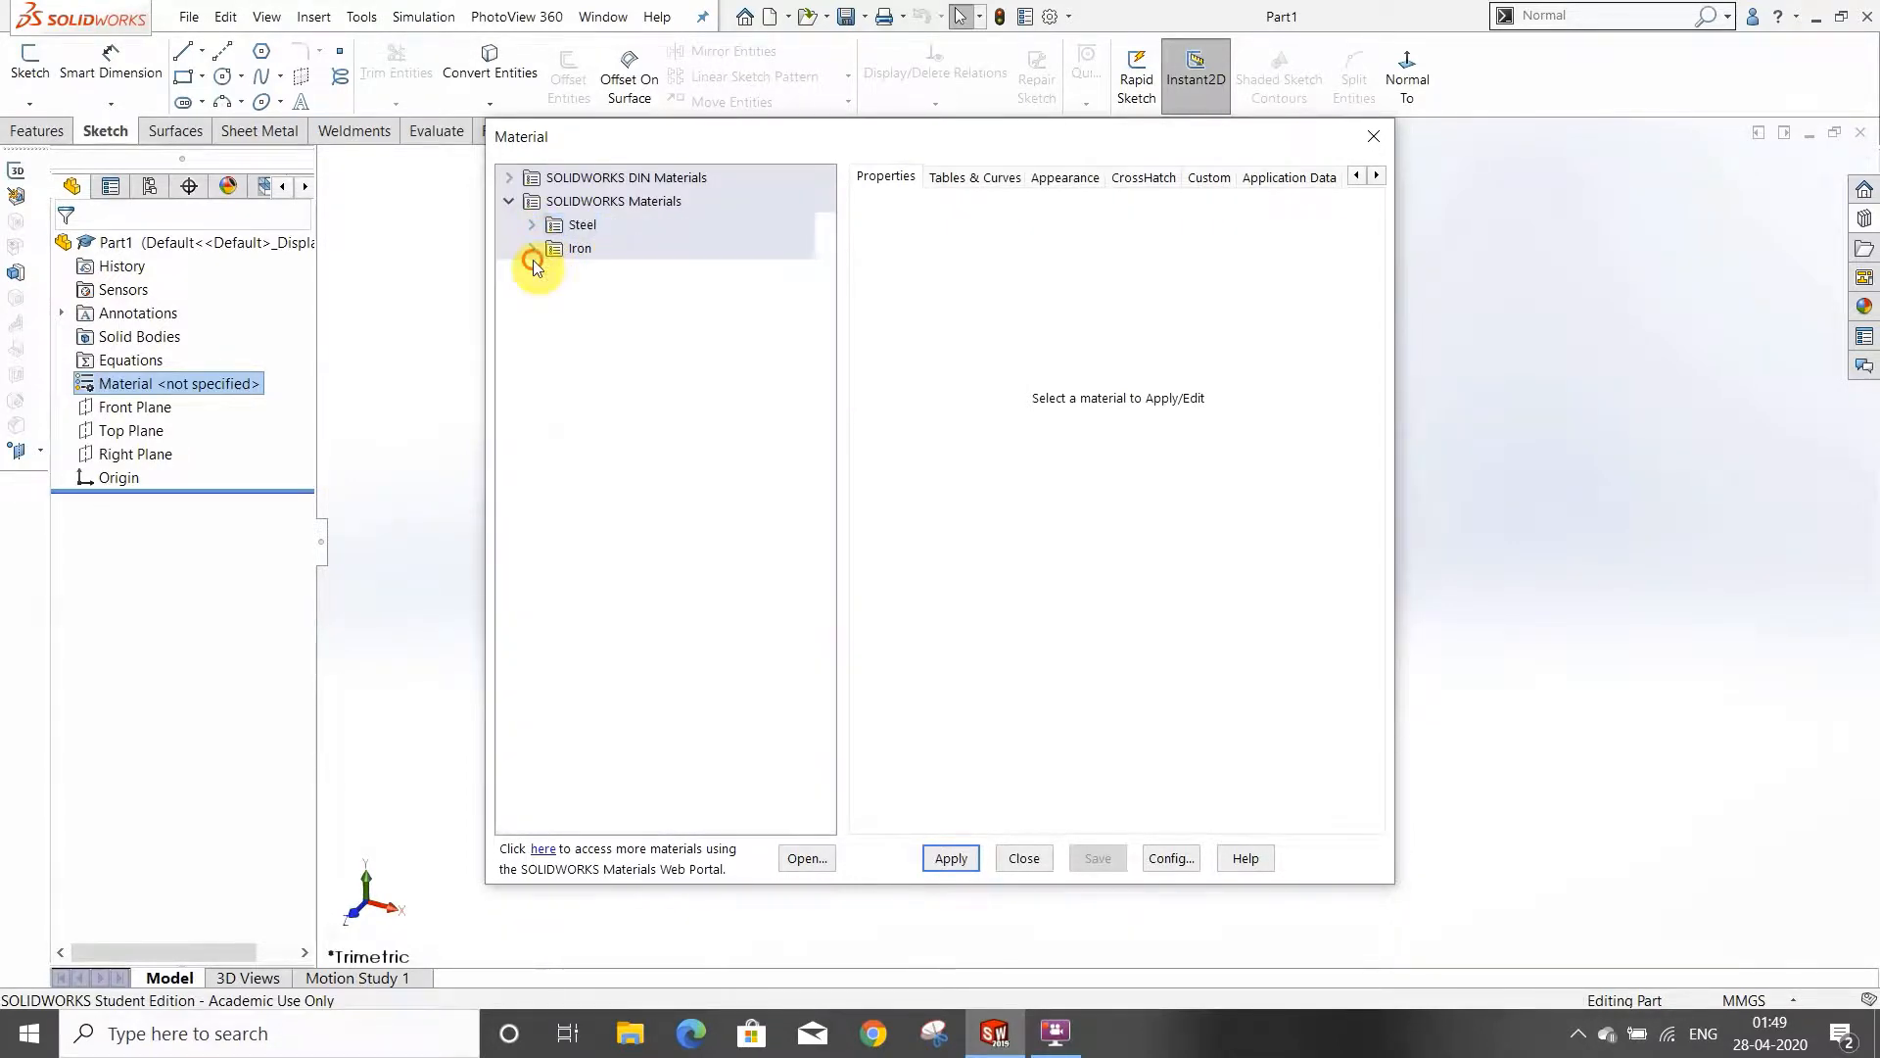
click(534, 178)
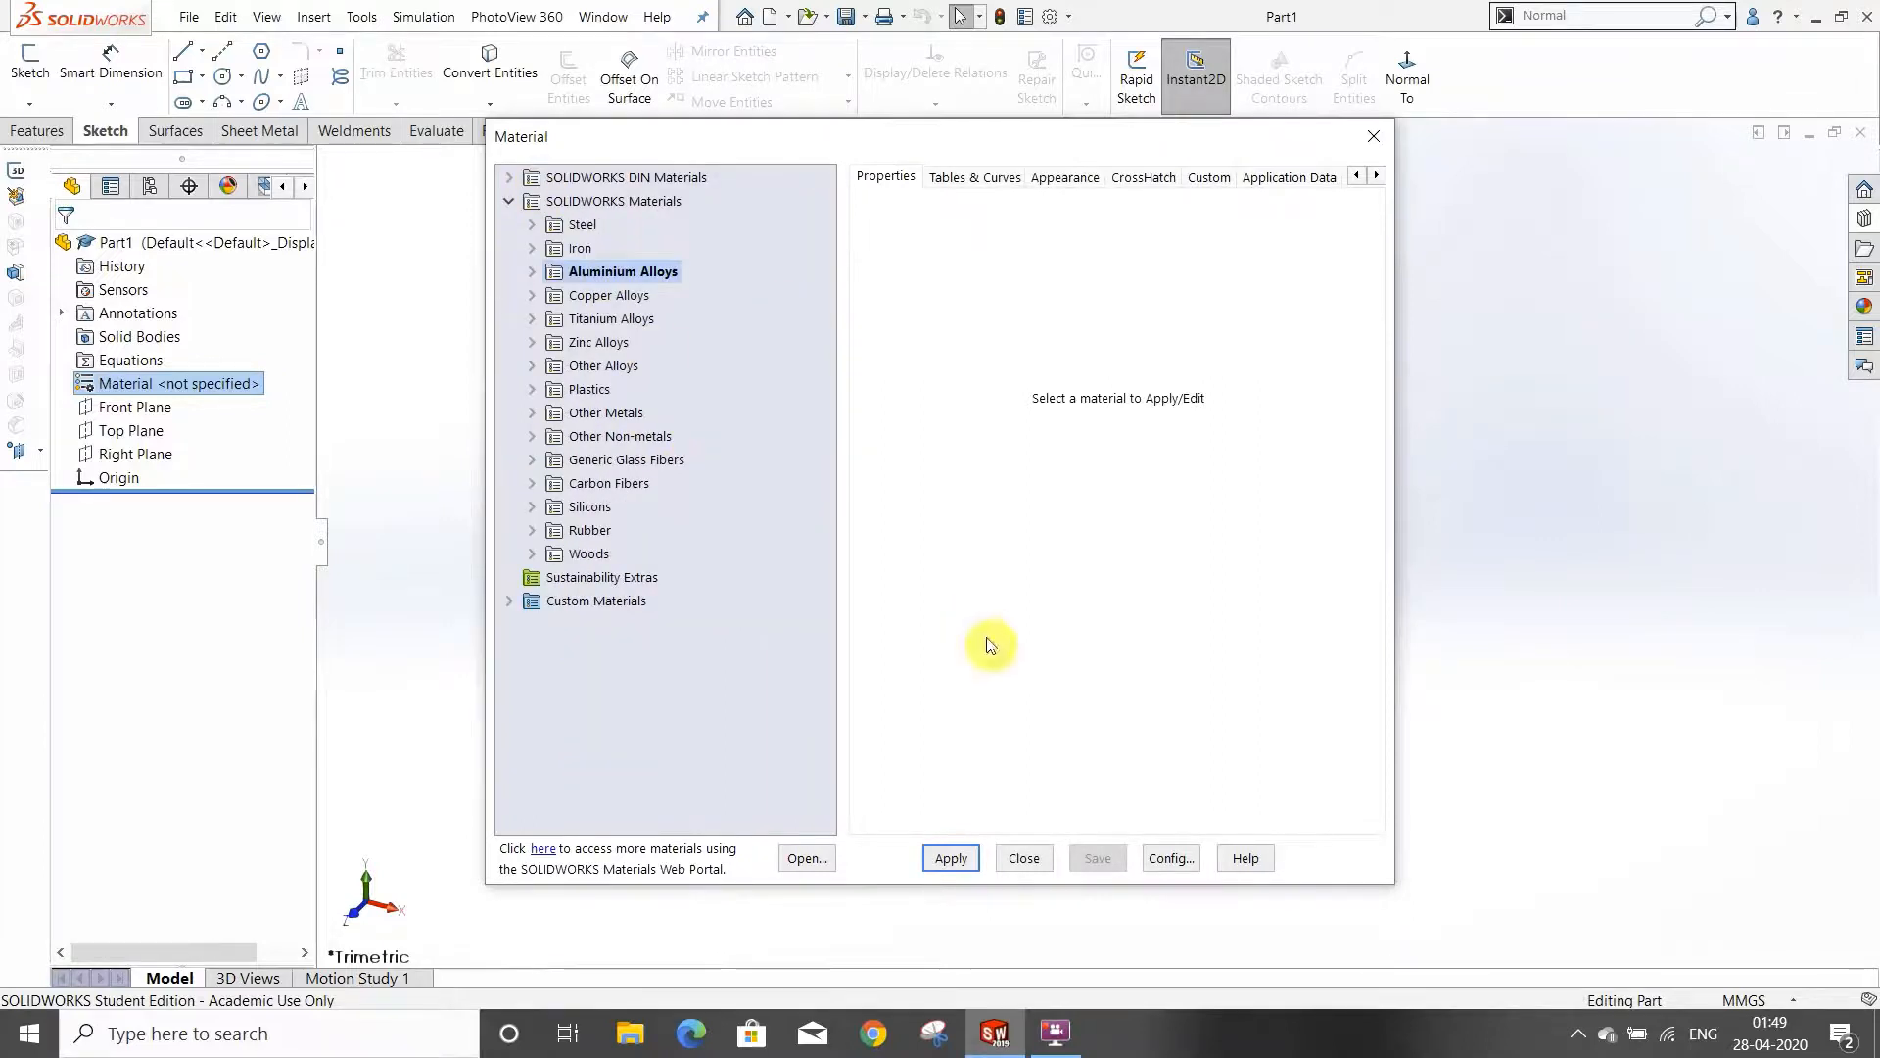
click(1020, 858)
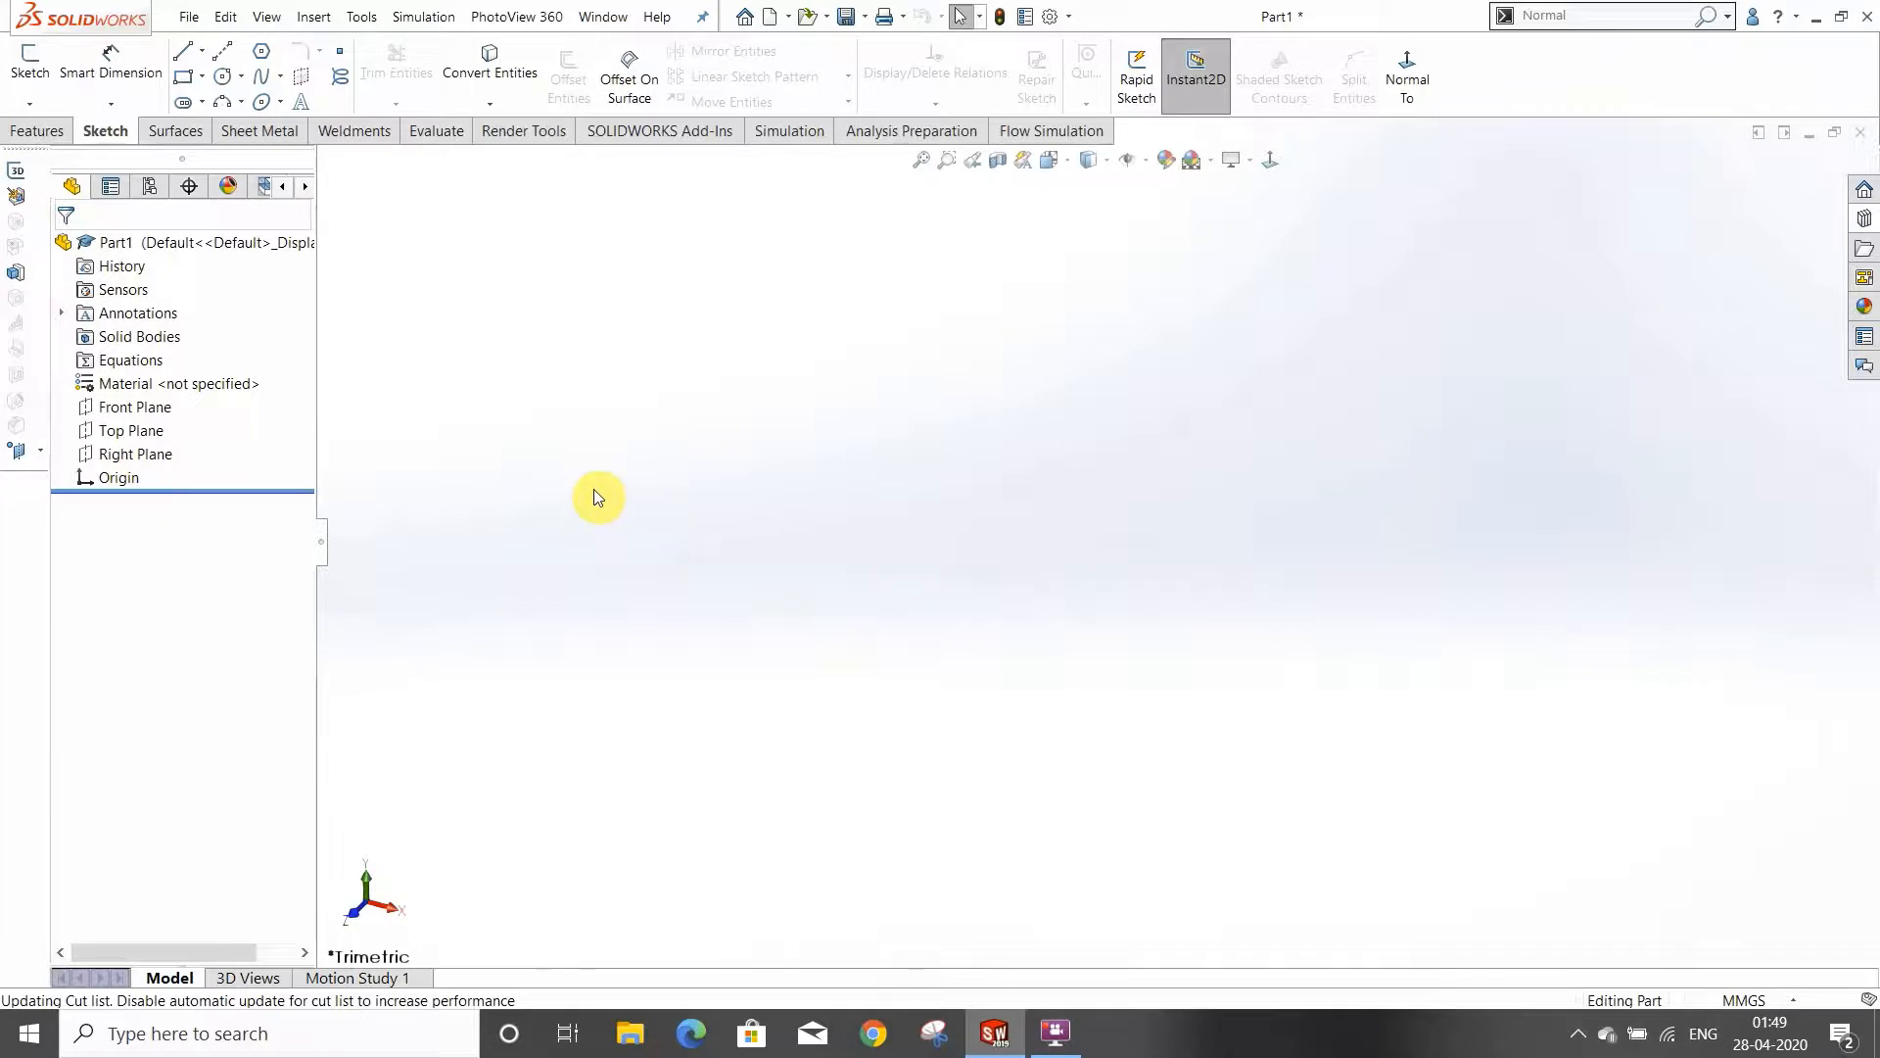
Show the Front, Top and Right planes together in the graphics area
click(155, 409)
ctrl+click(137, 430)
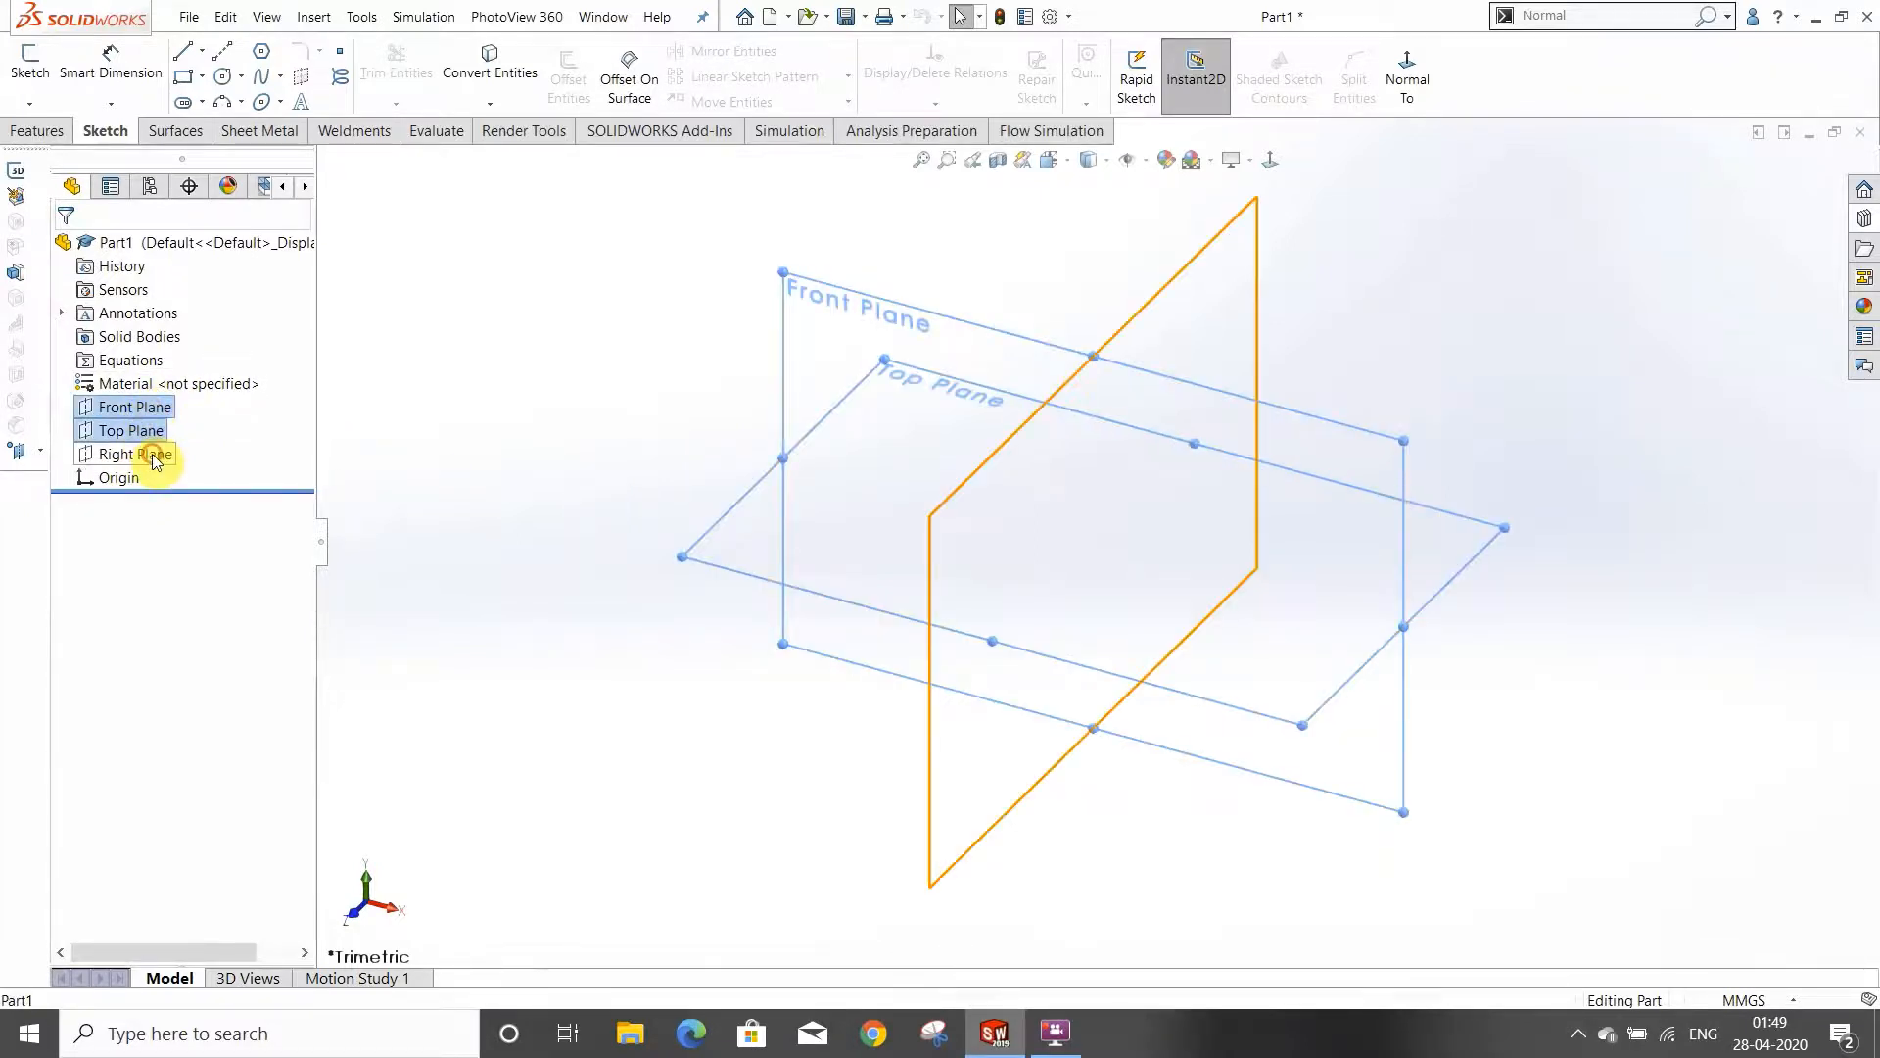
ctrl+click(153, 456)
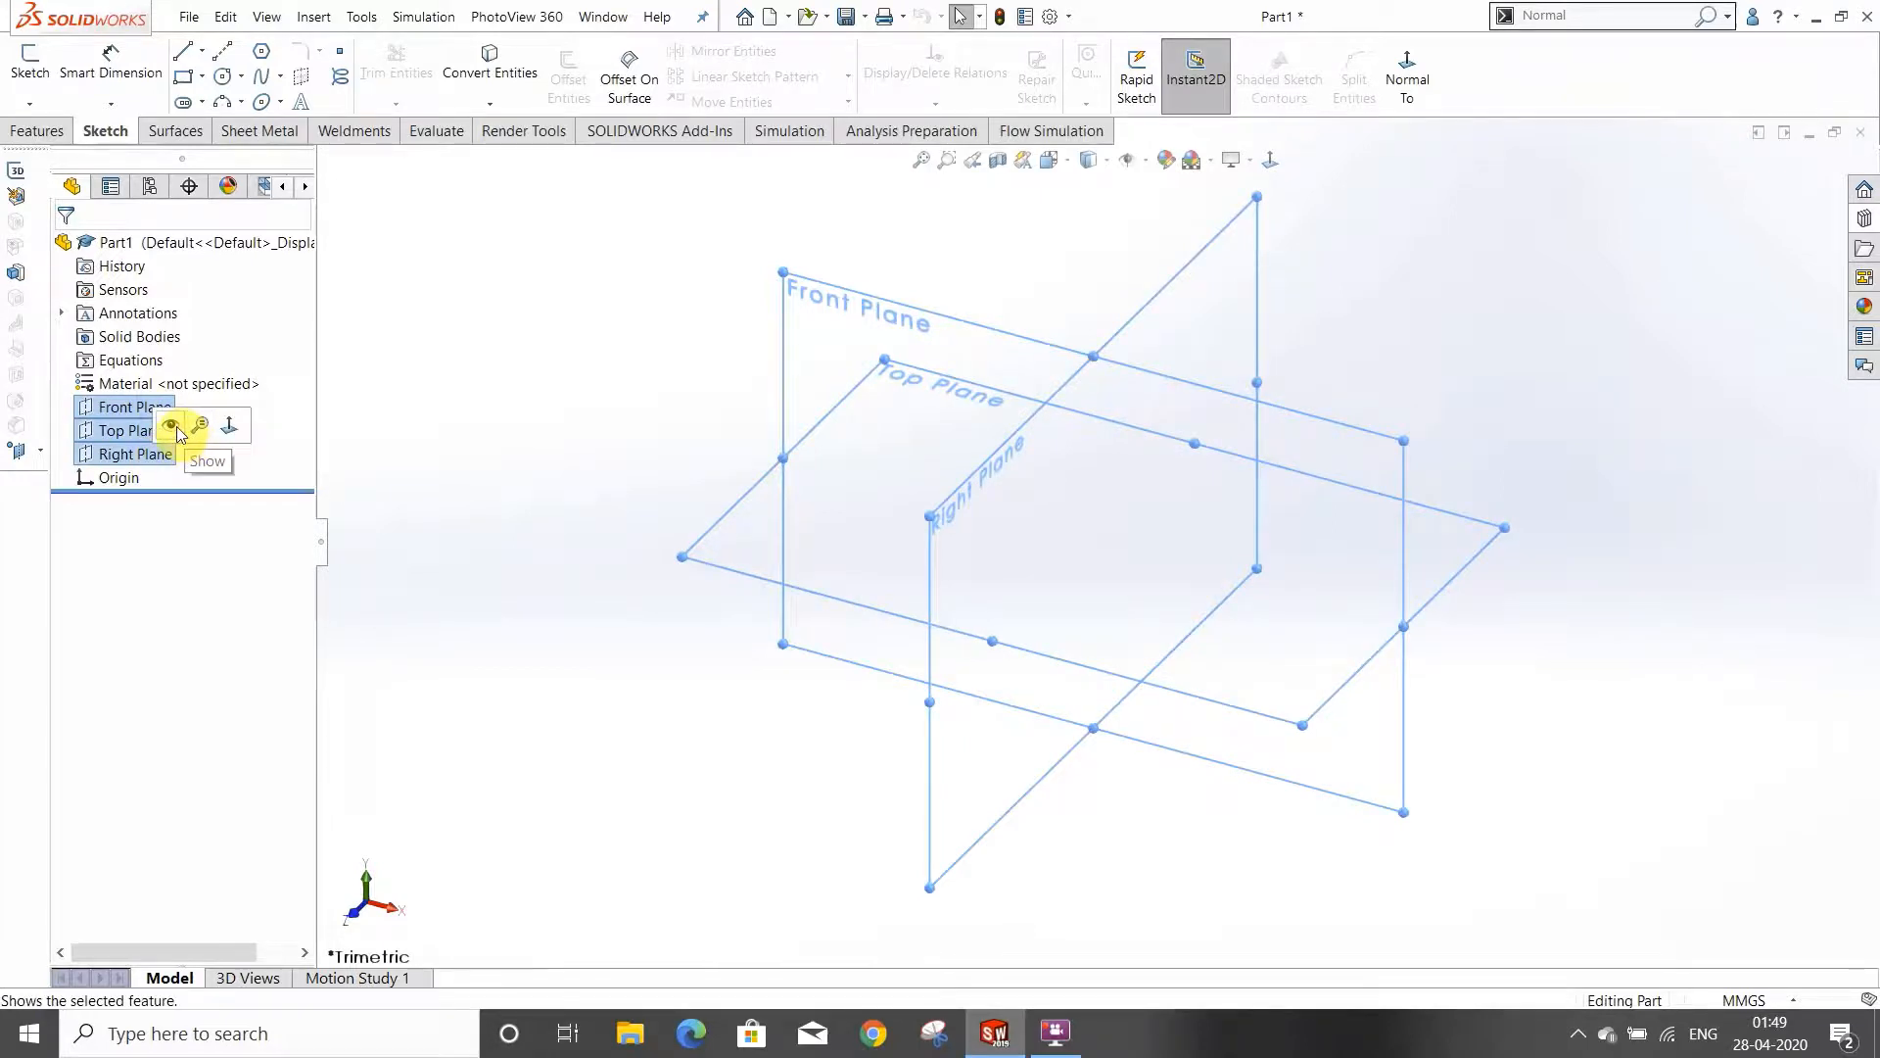
click(177, 426)
click(485, 424)
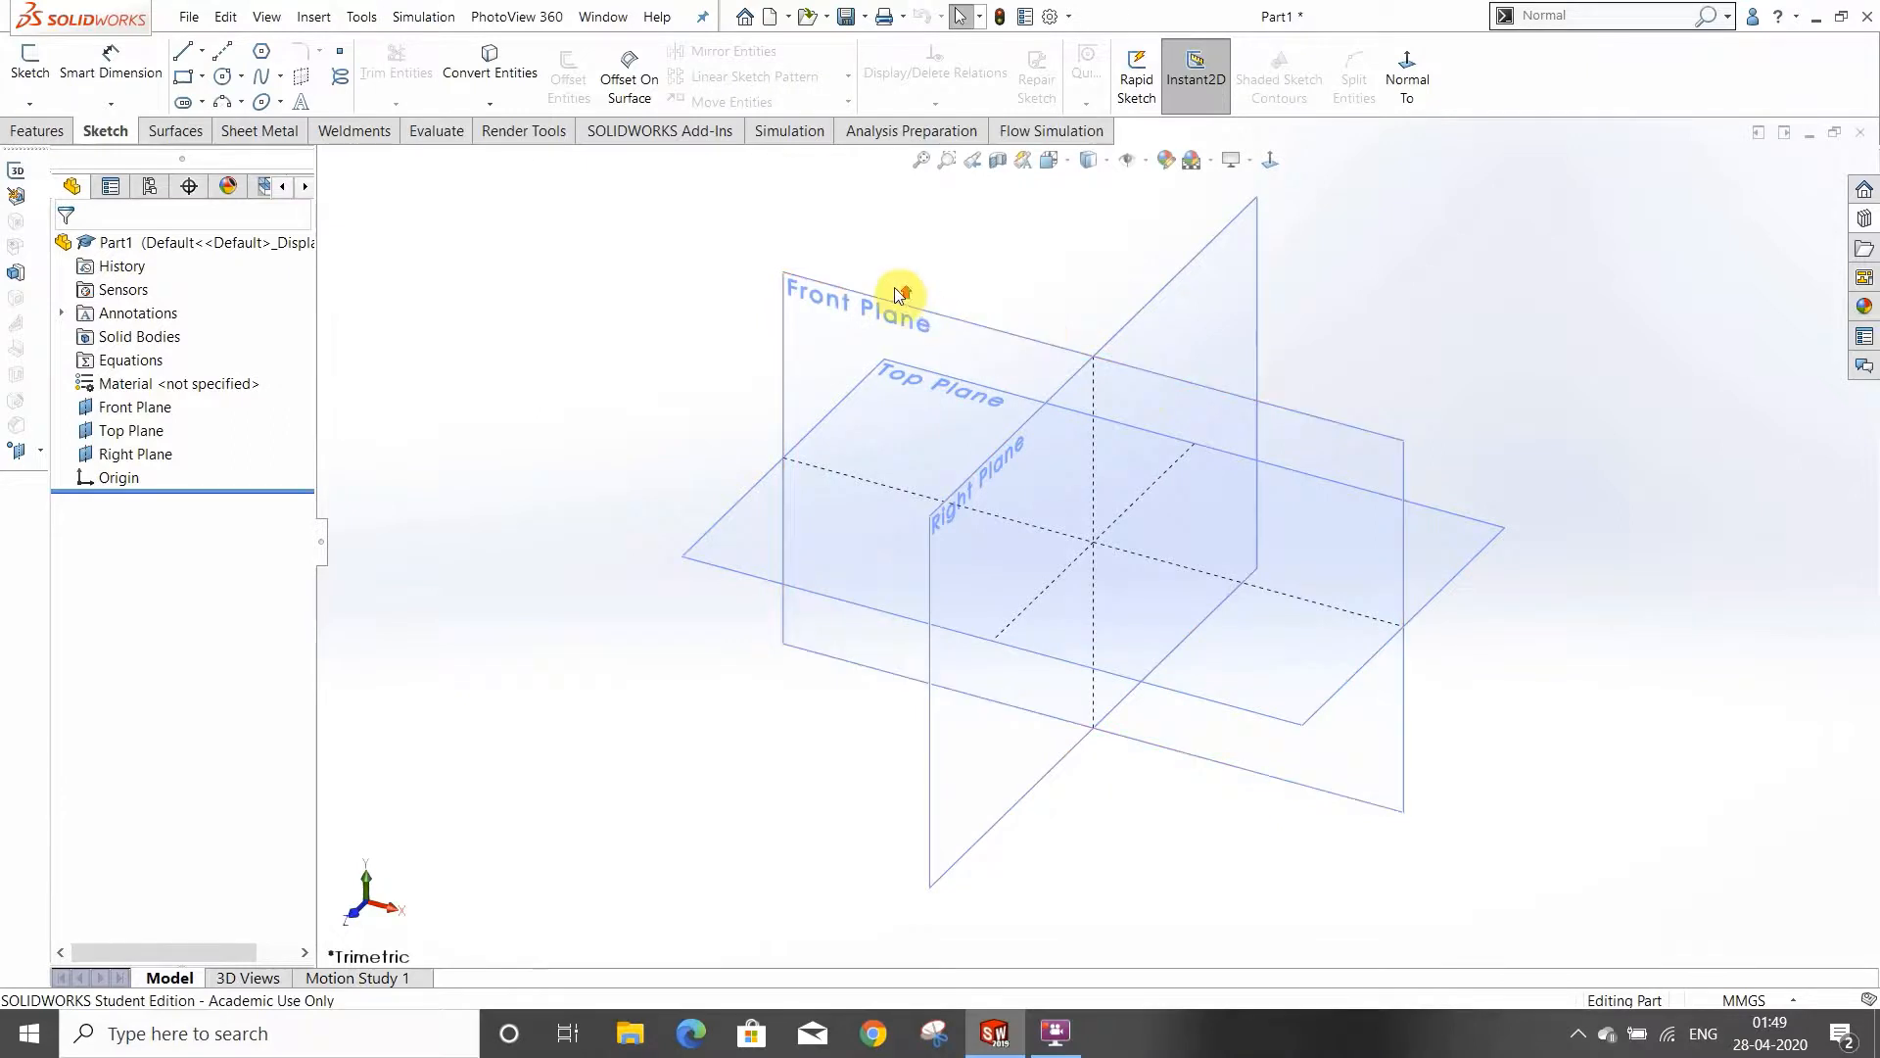
scroll(895, 291, up, 5)
scroll(1148, 510, down, 4)
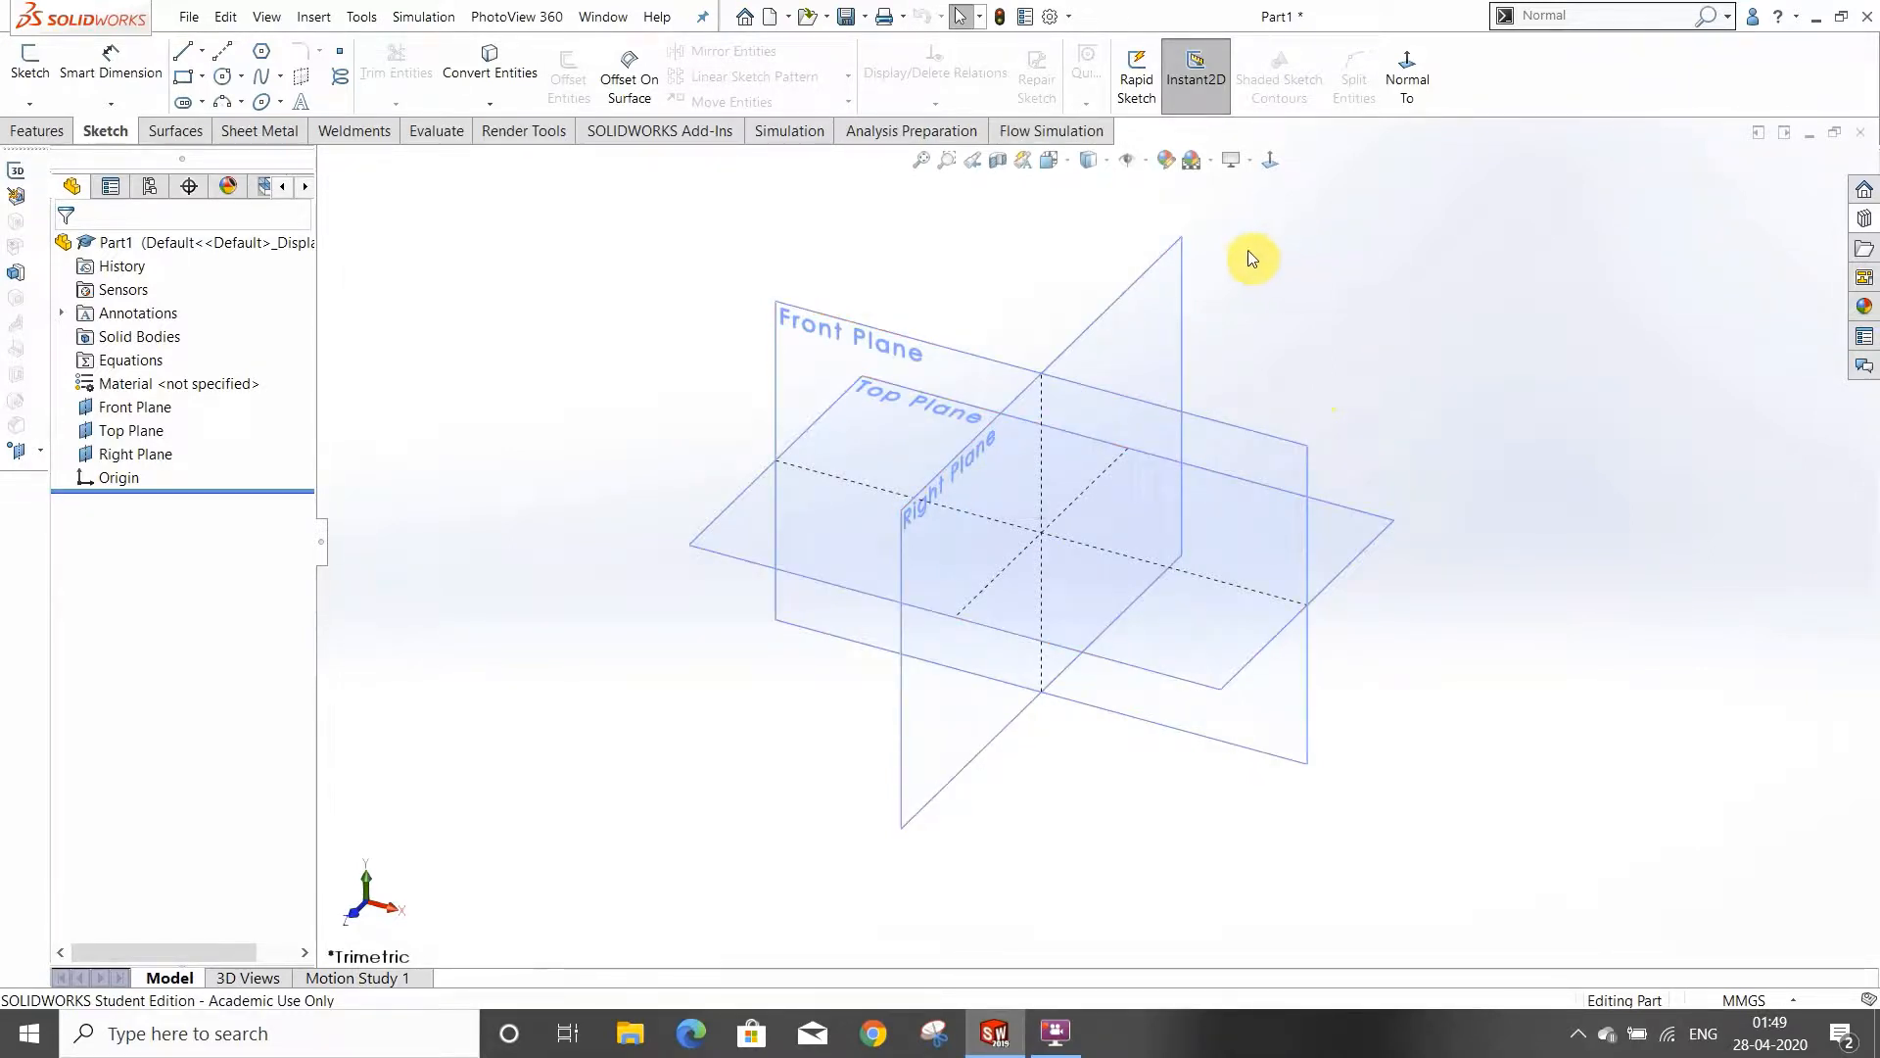
Examine the file, editing, view and insert commands, including the Cut, Pattern/Mirror and Fastening Feature groups
click(188, 18)
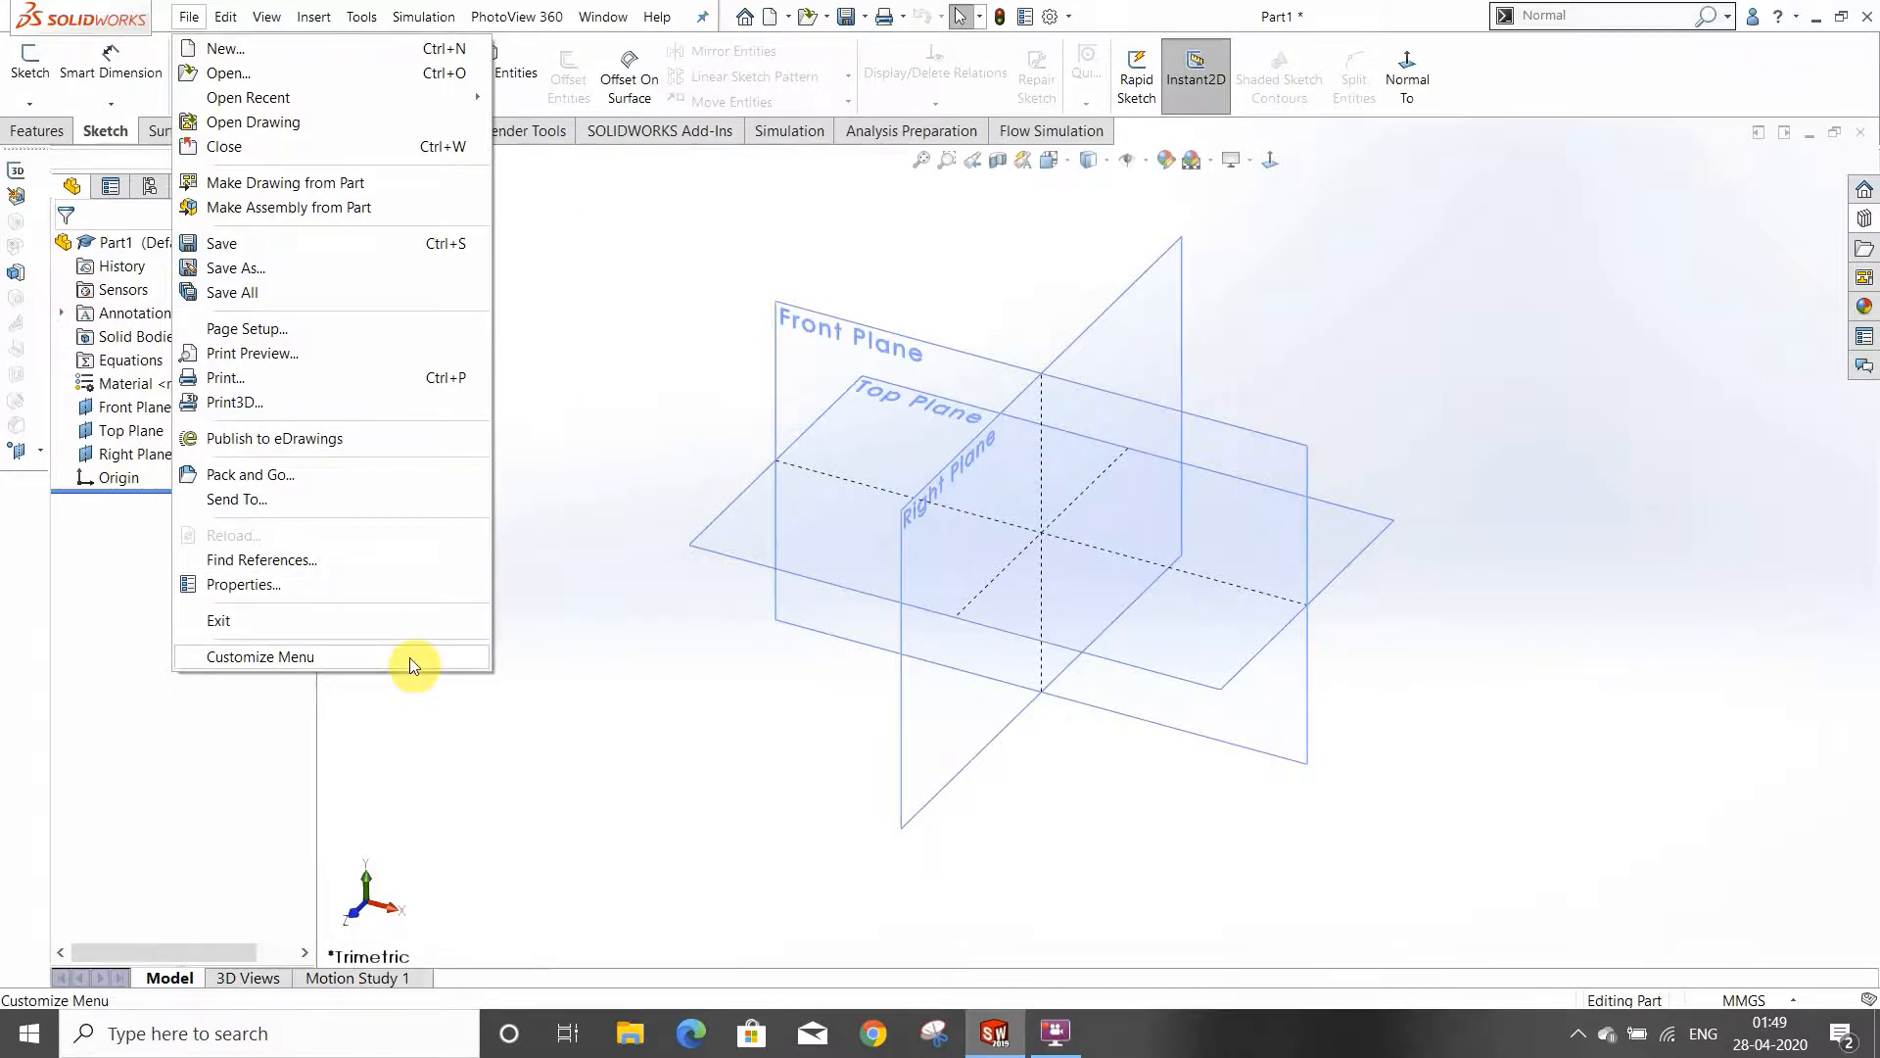
click(654, 447)
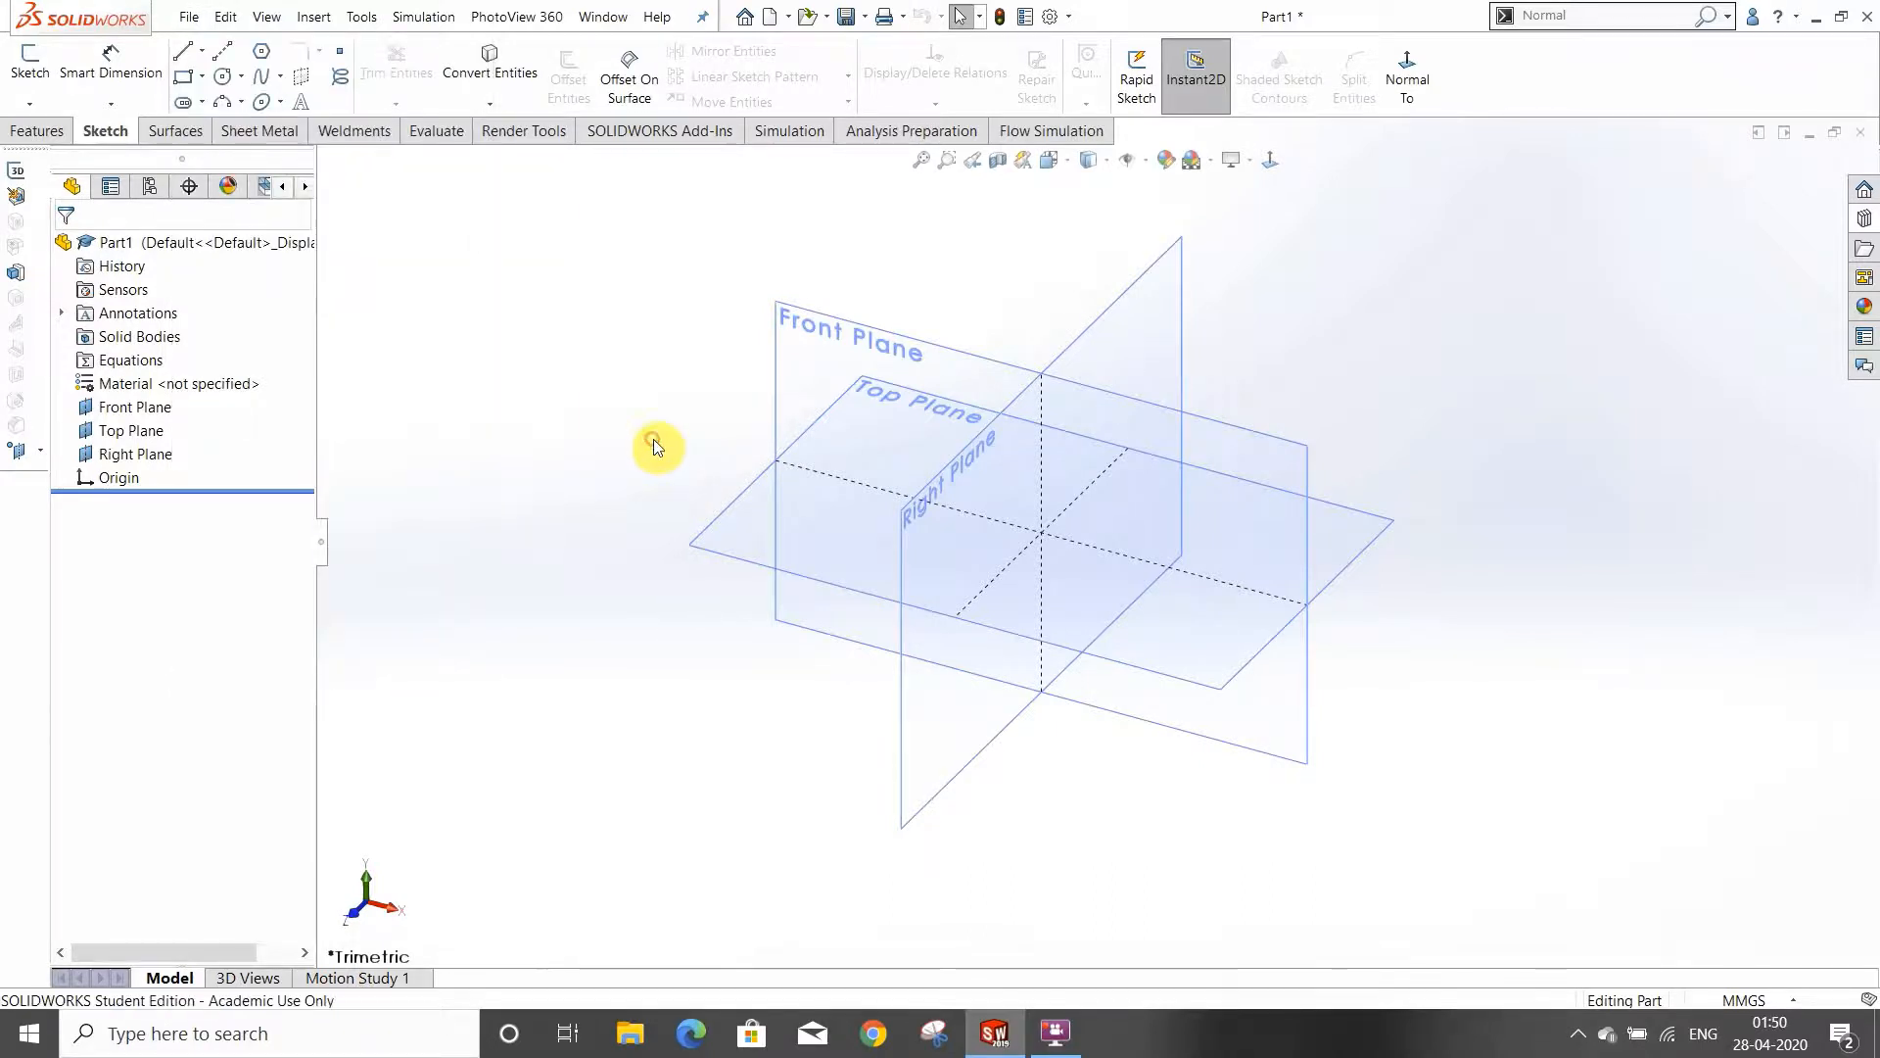
click(232, 18)
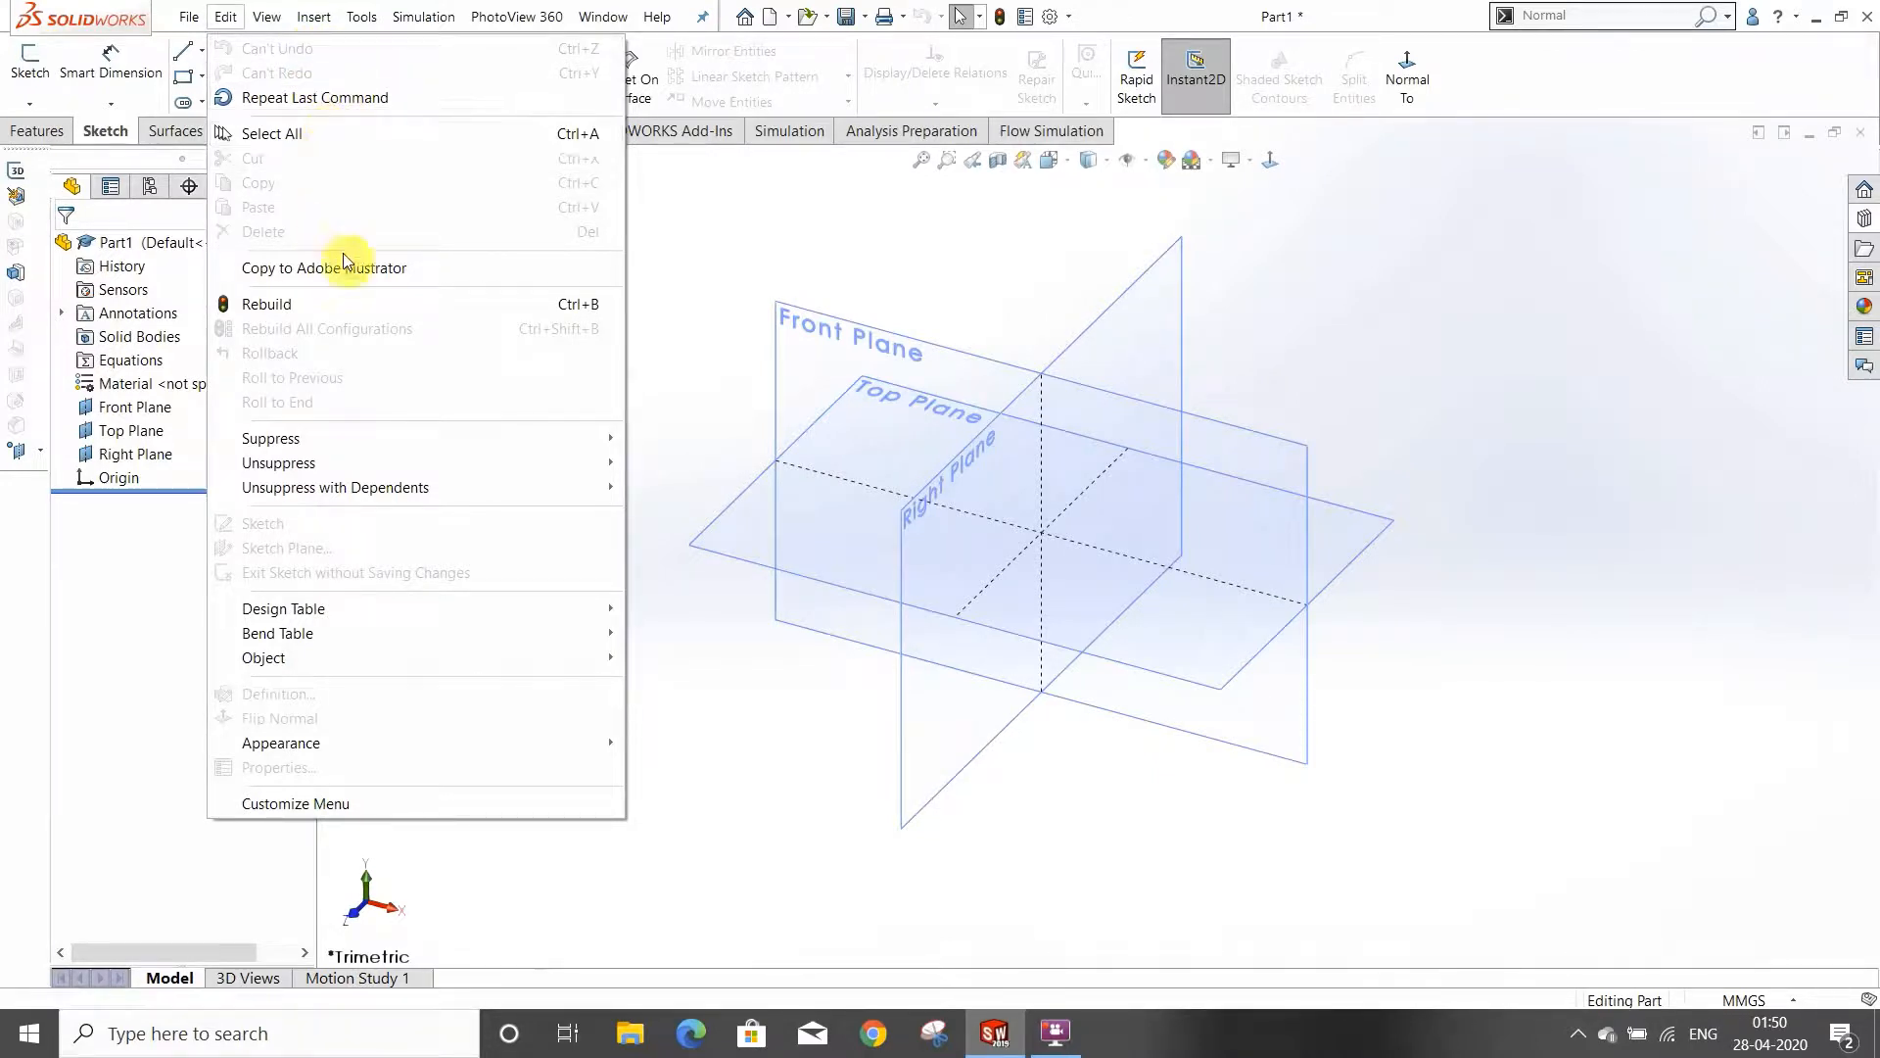
click(710, 227)
click(311, 16)
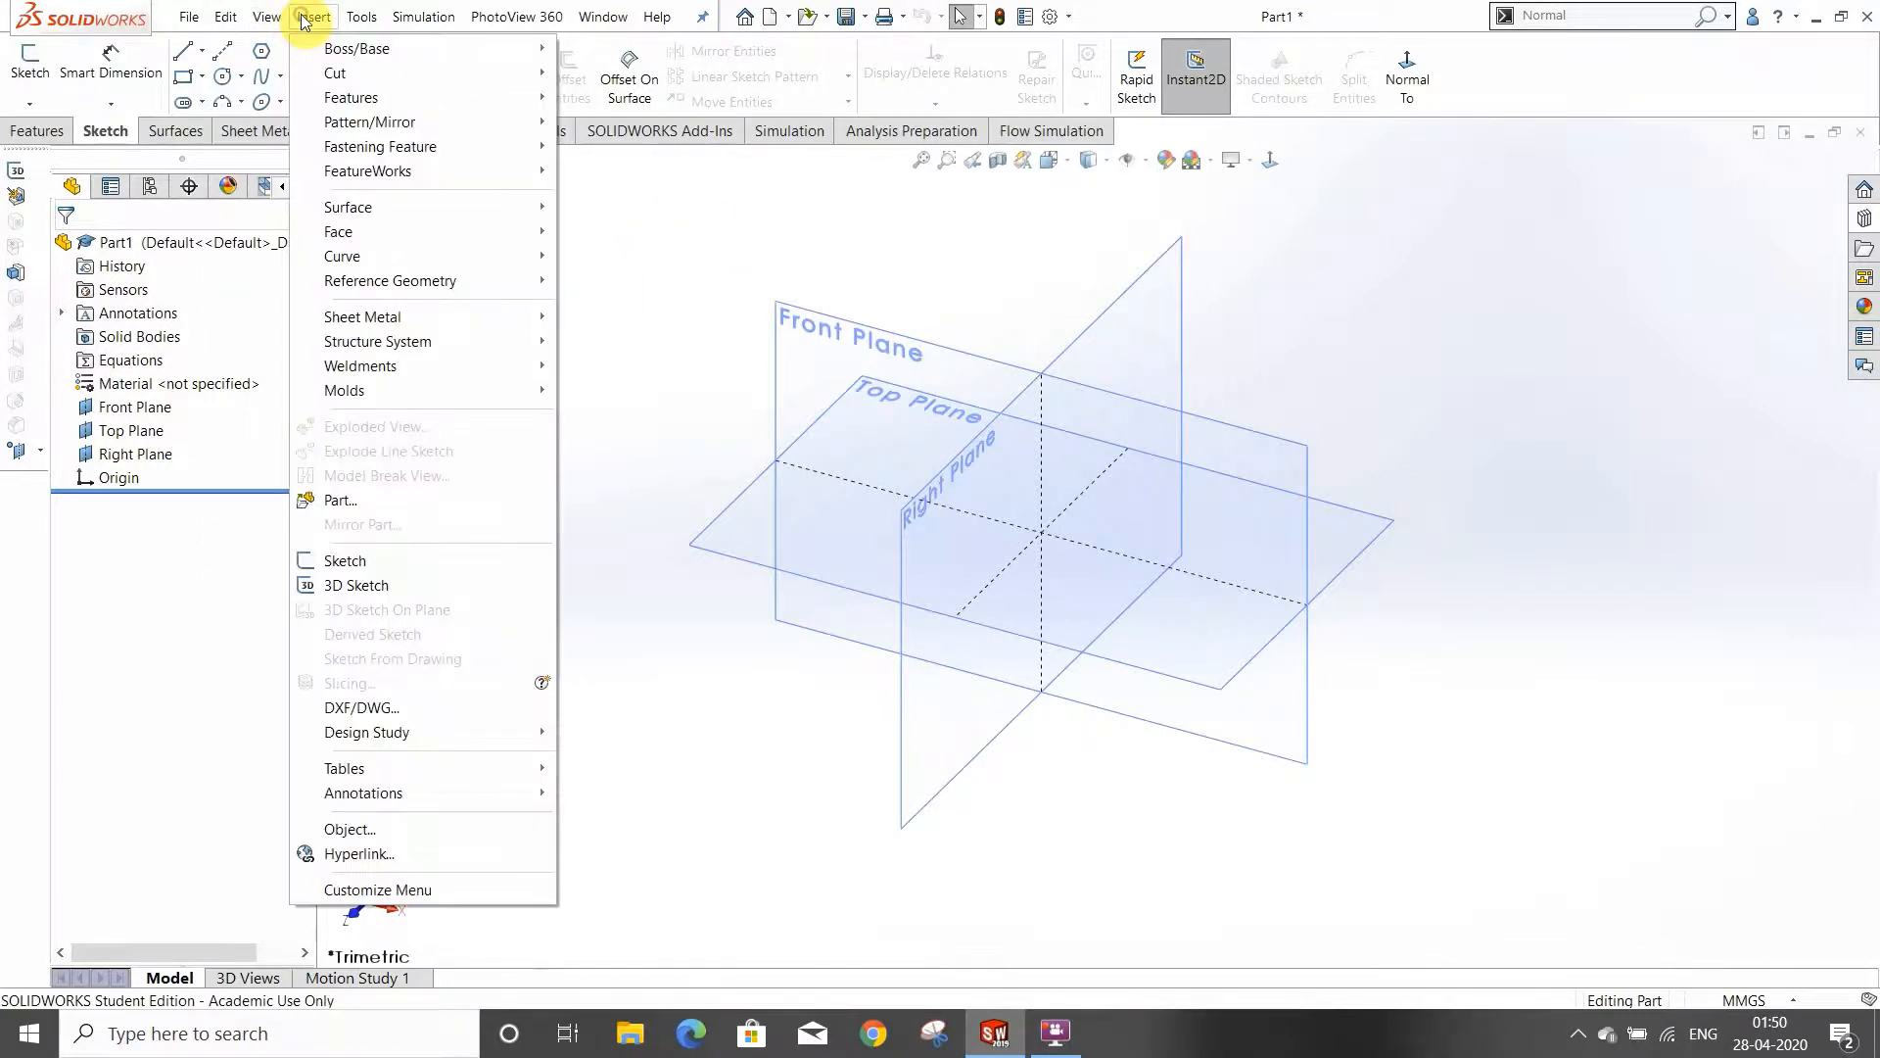
mouse_move(283, 19)
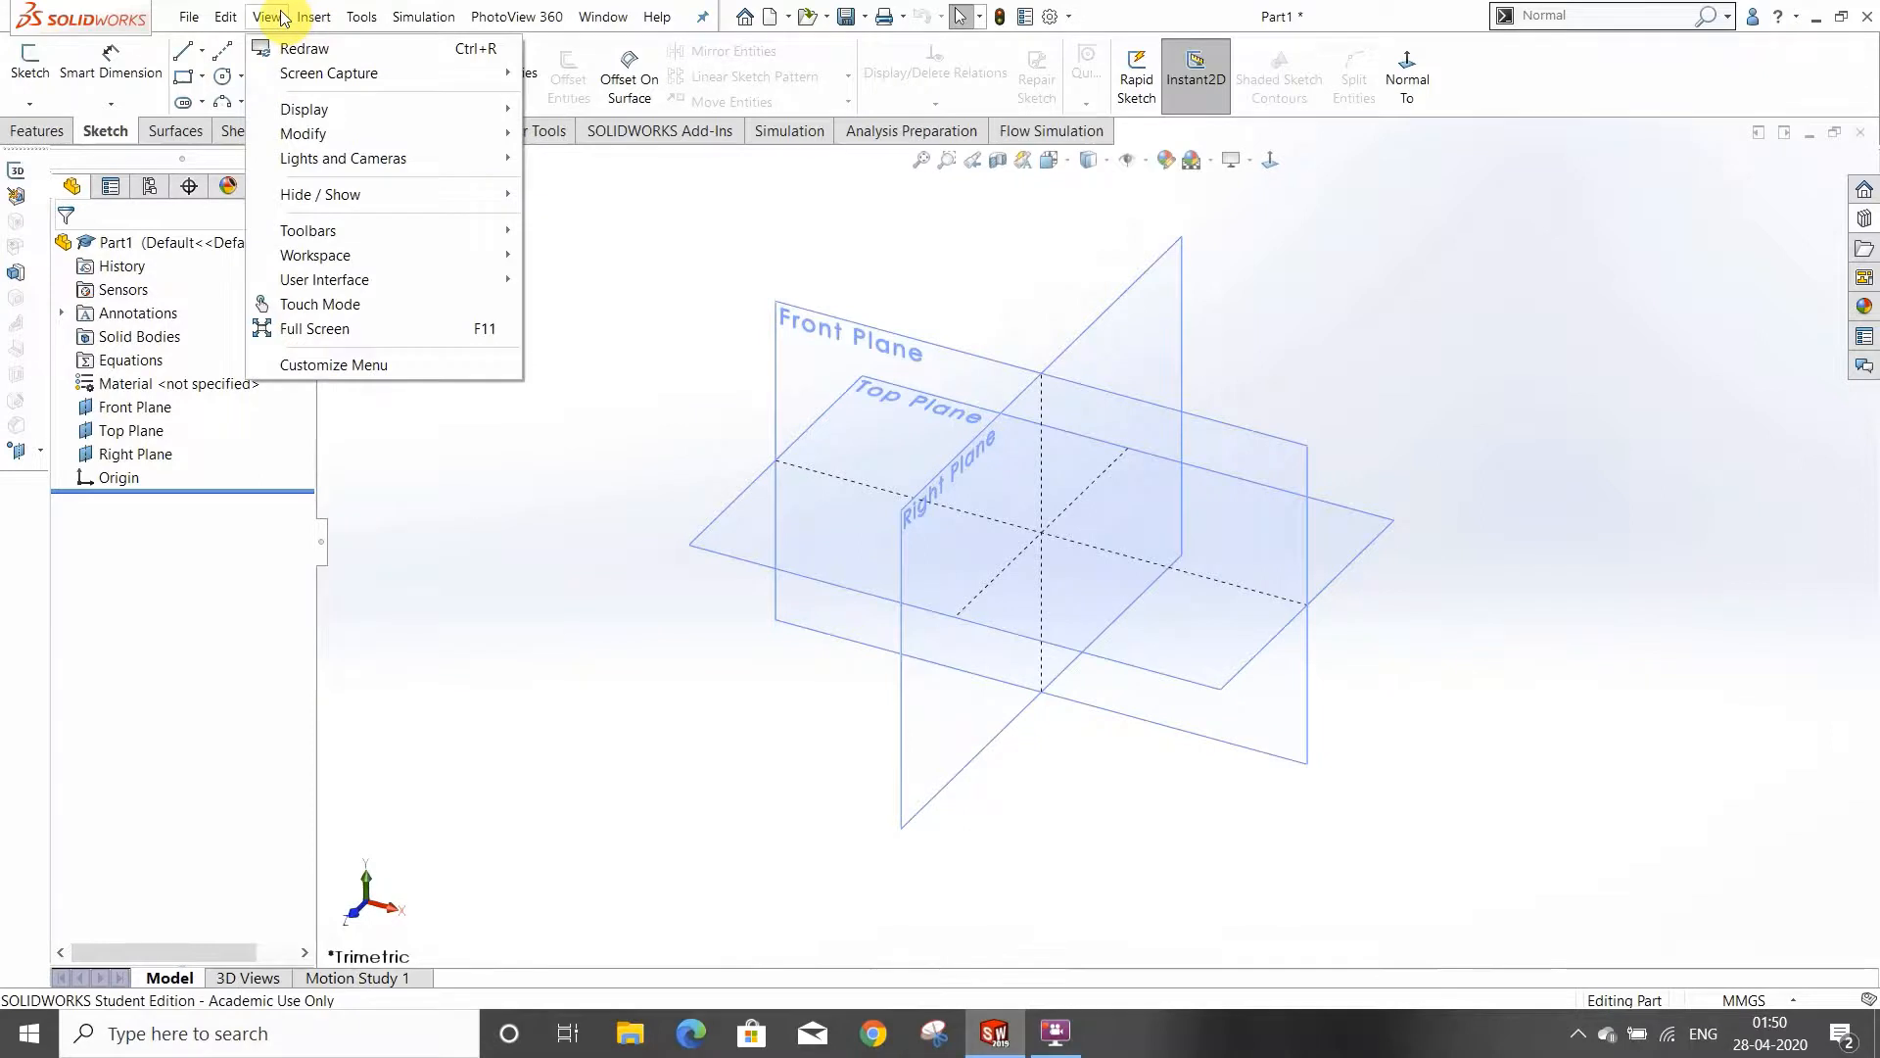
mouse_move(396, 104)
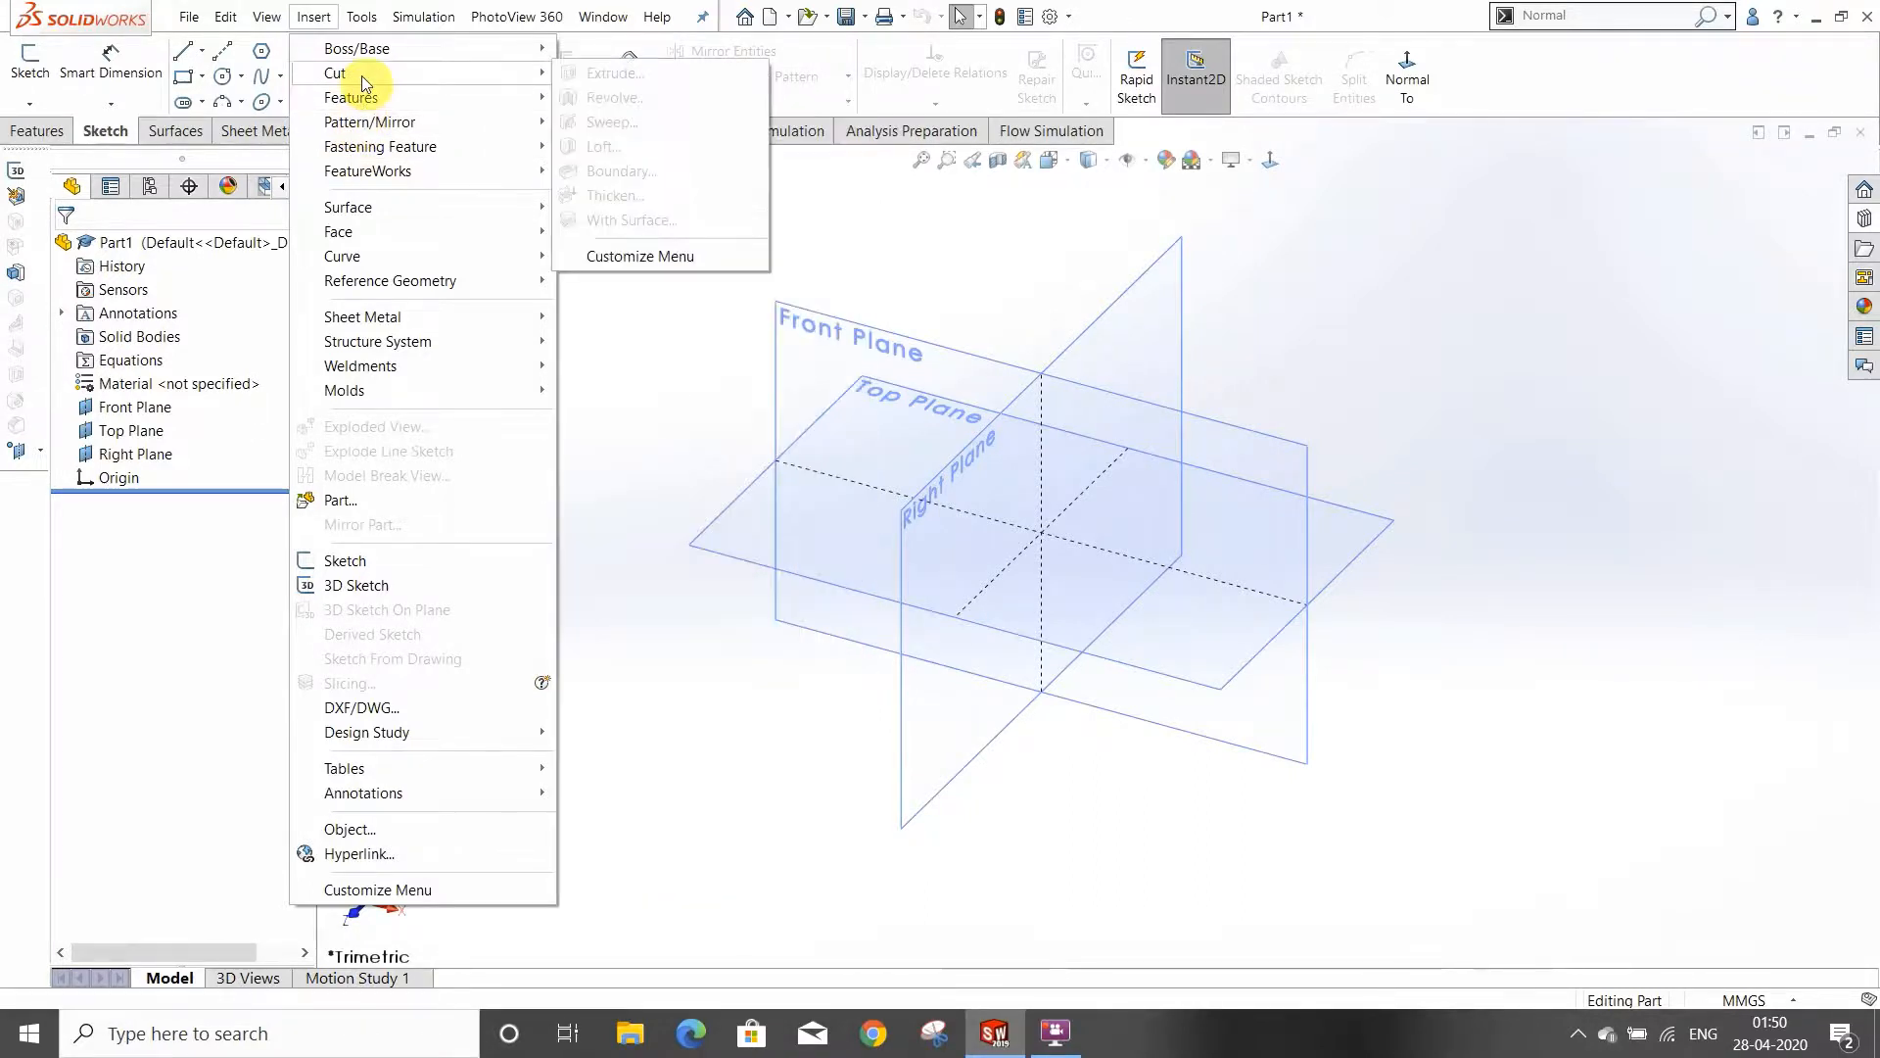
mouse_move(431, 59)
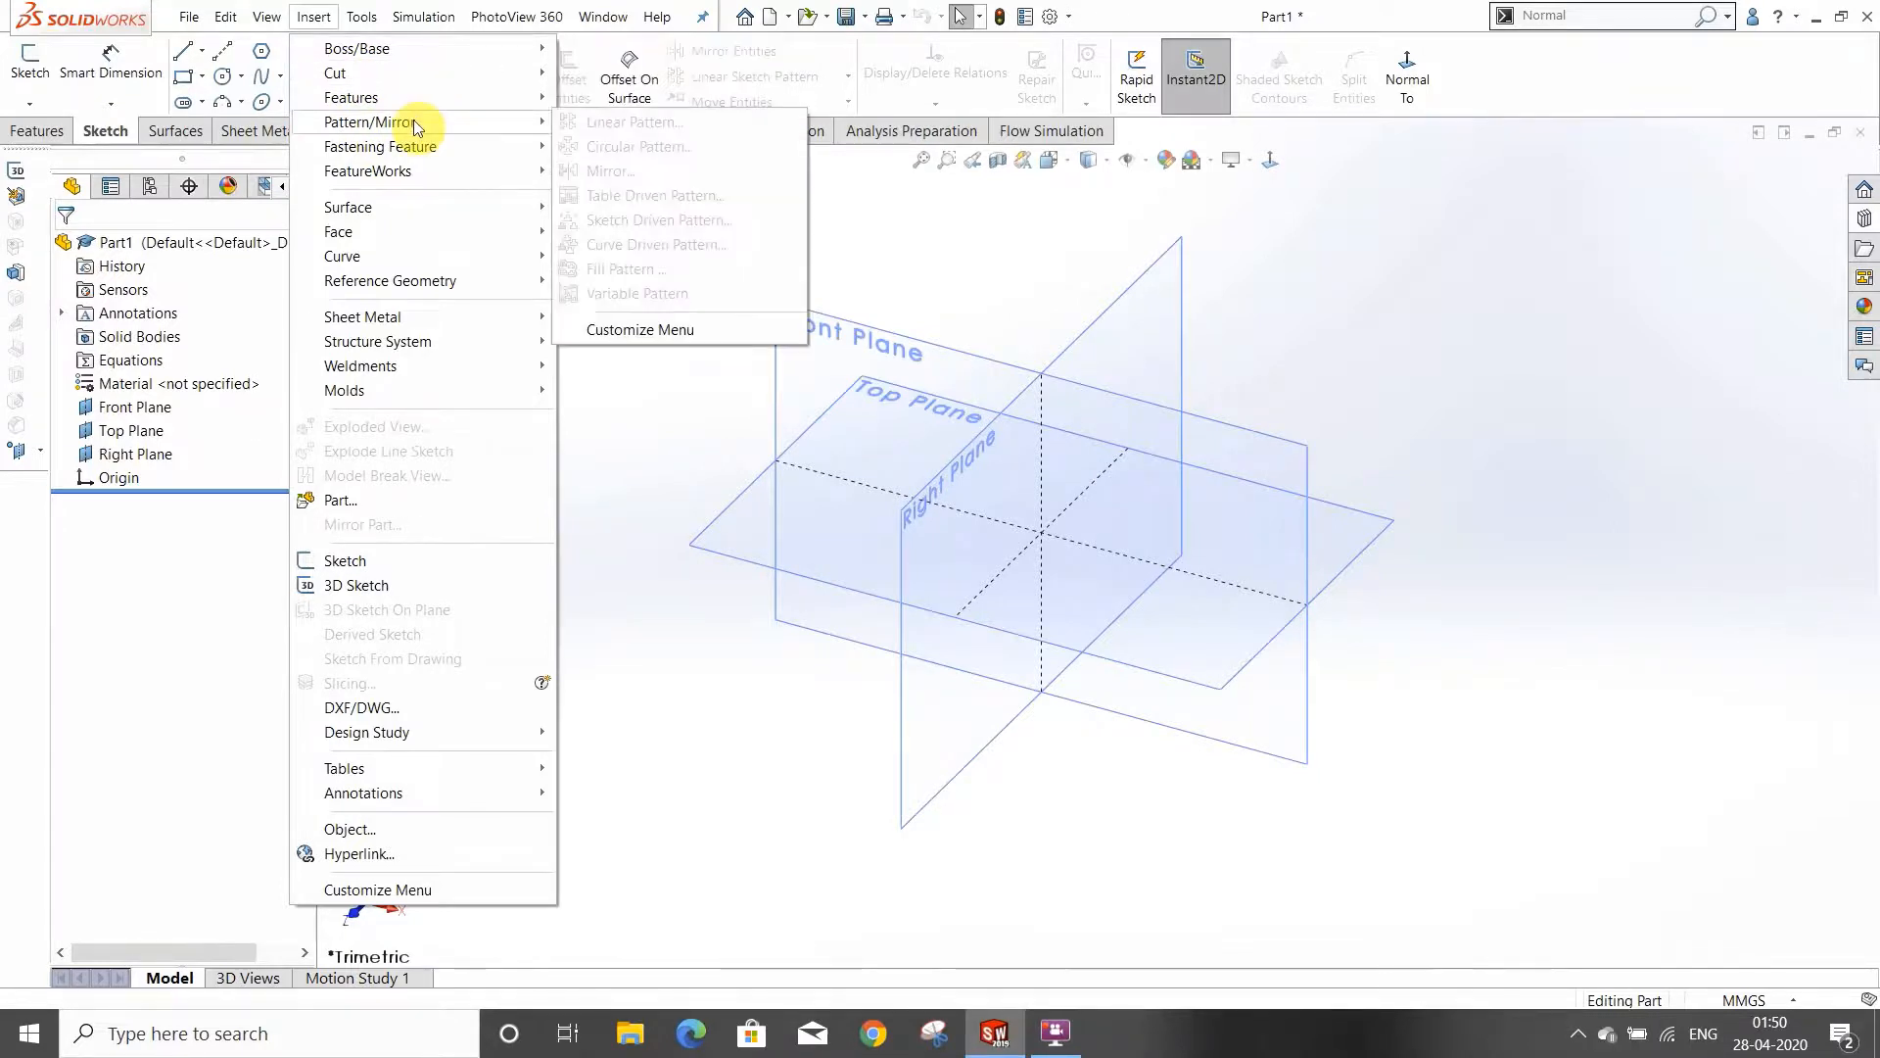
mouse_move(448, 156)
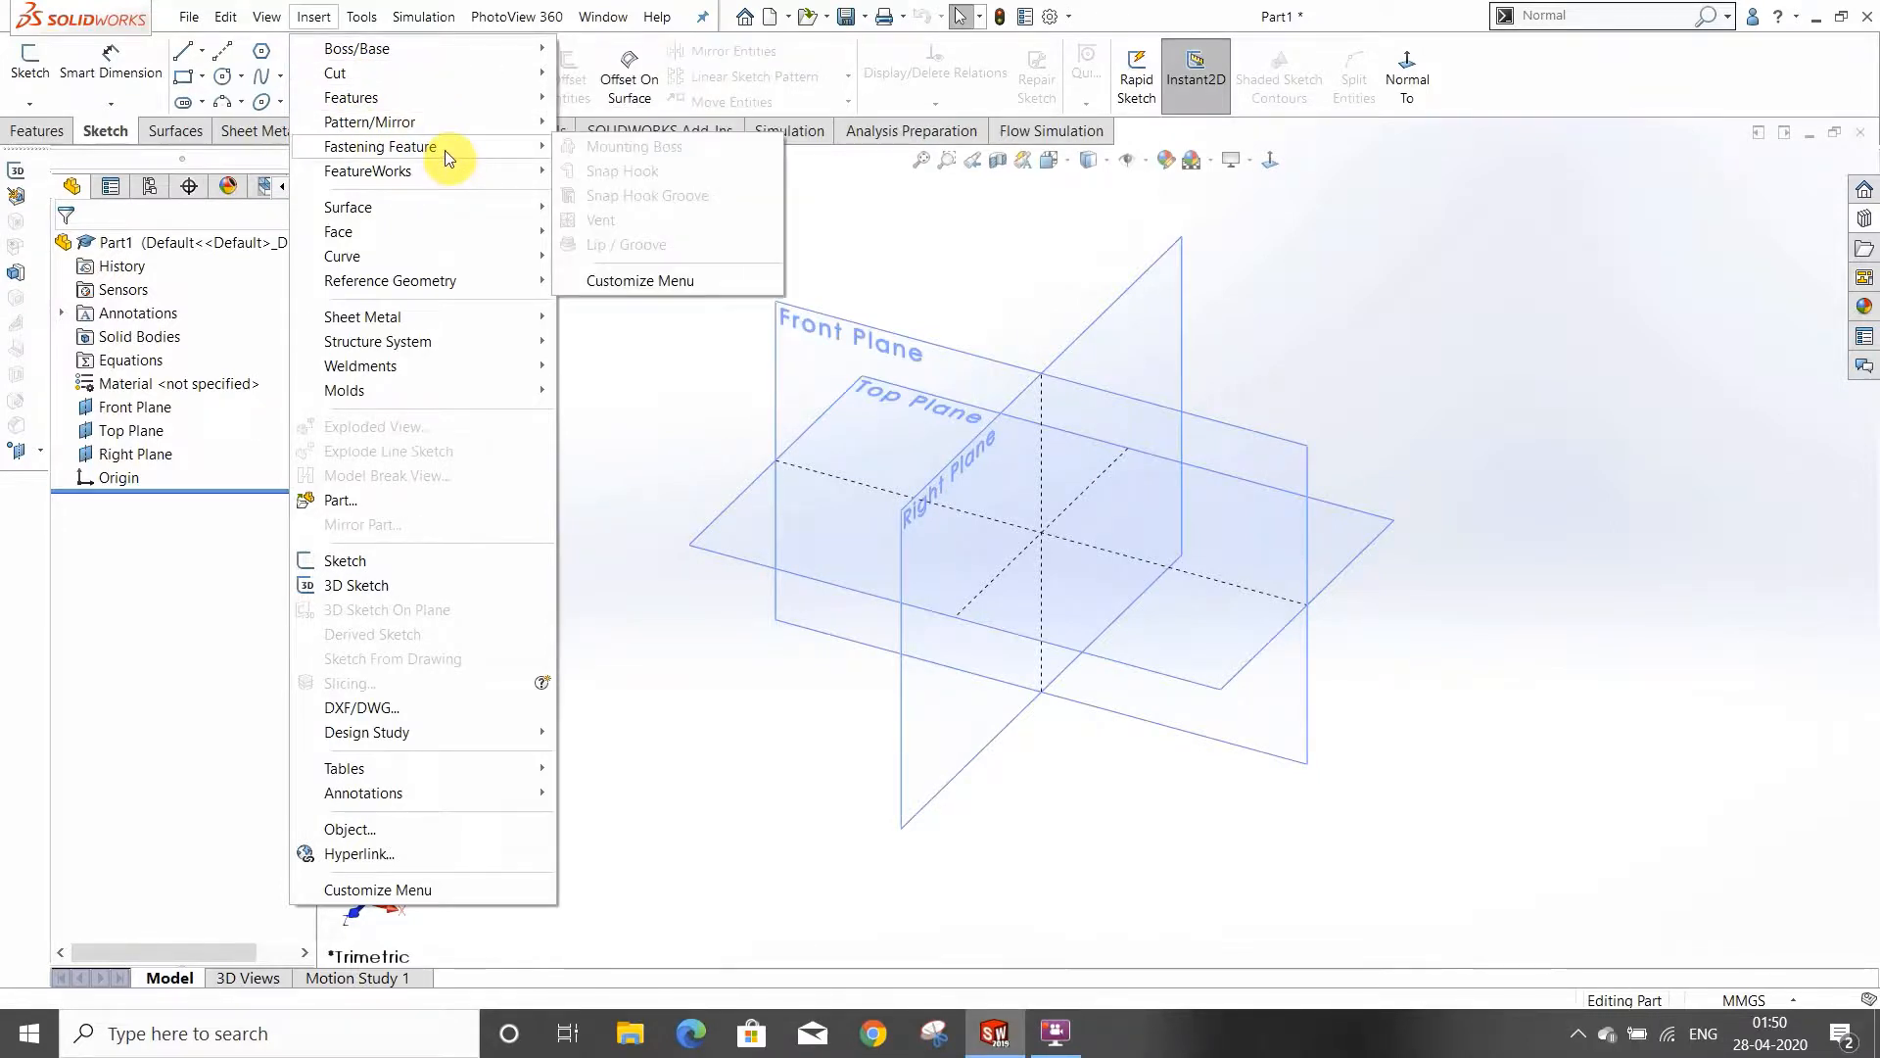
click(663, 398)
Compare the Features and Surfaces command sets with the feature commands available for insertion
click(35, 136)
click(175, 135)
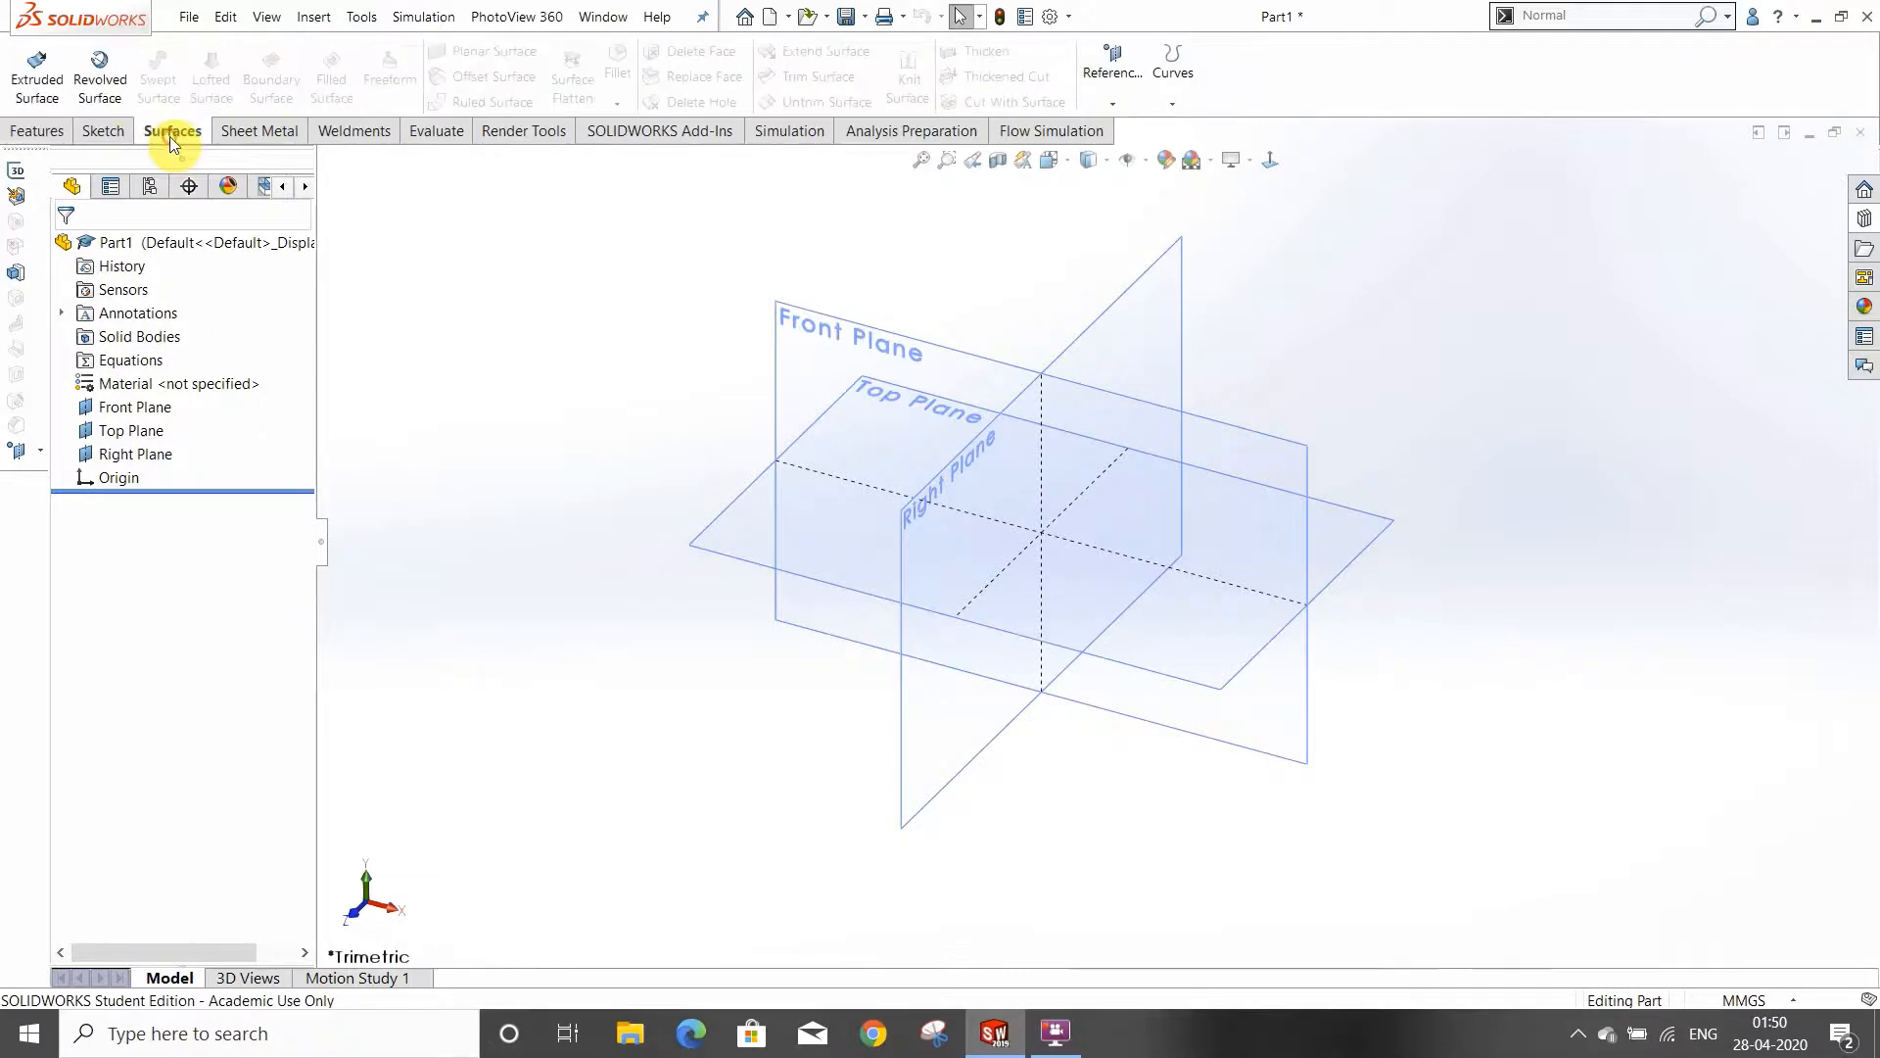
click(313, 17)
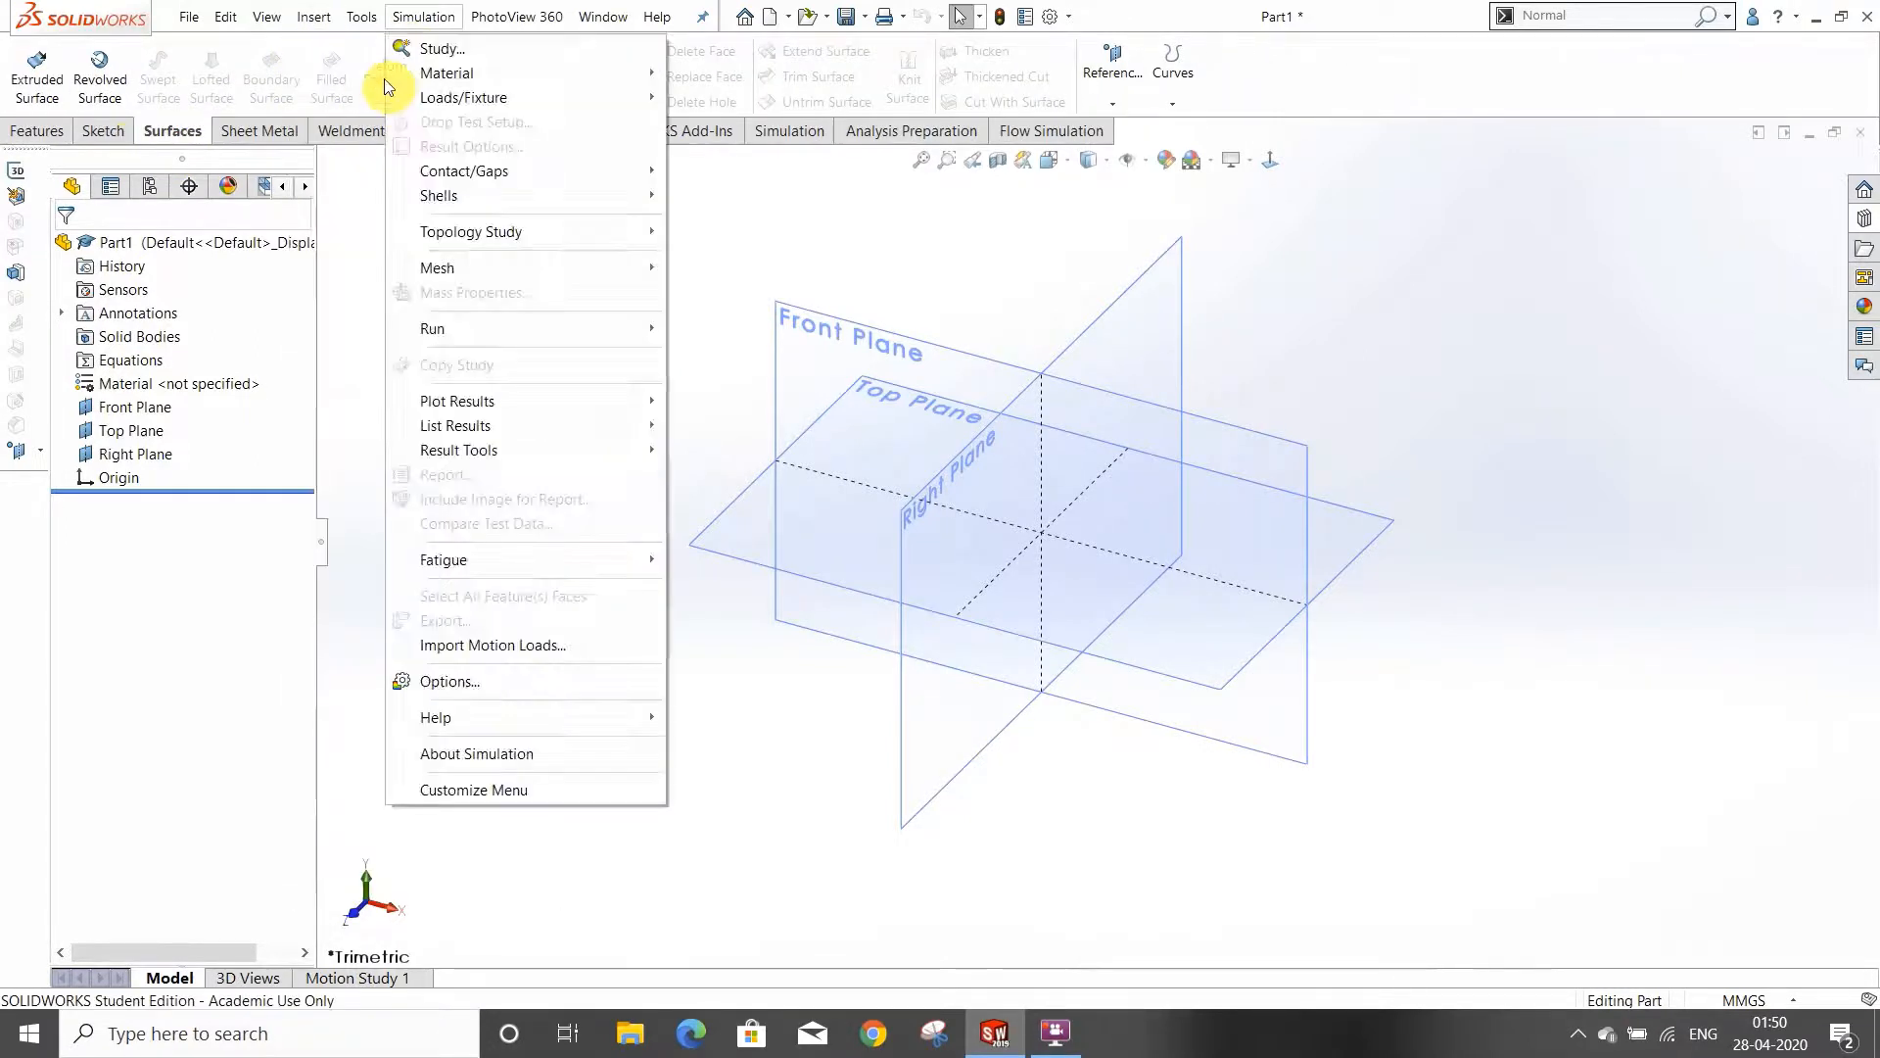
mouse_move(468, 105)
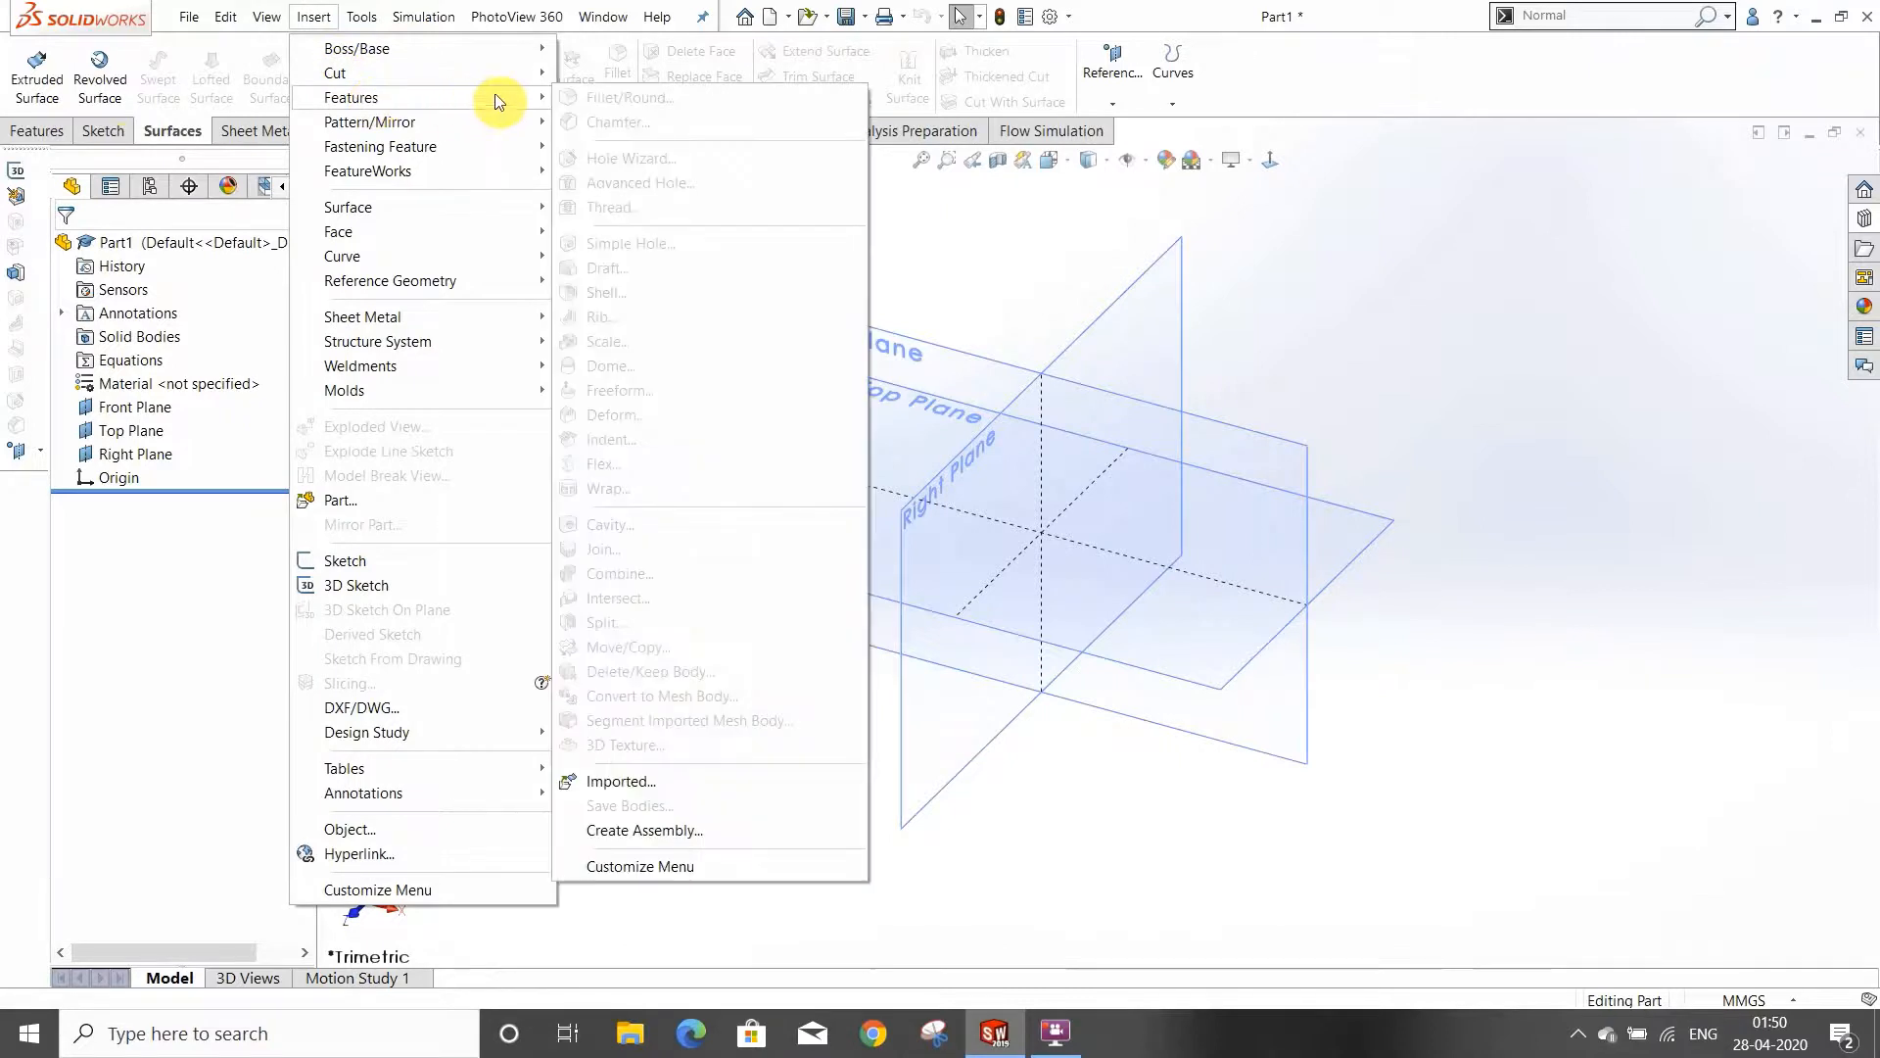
click(44, 132)
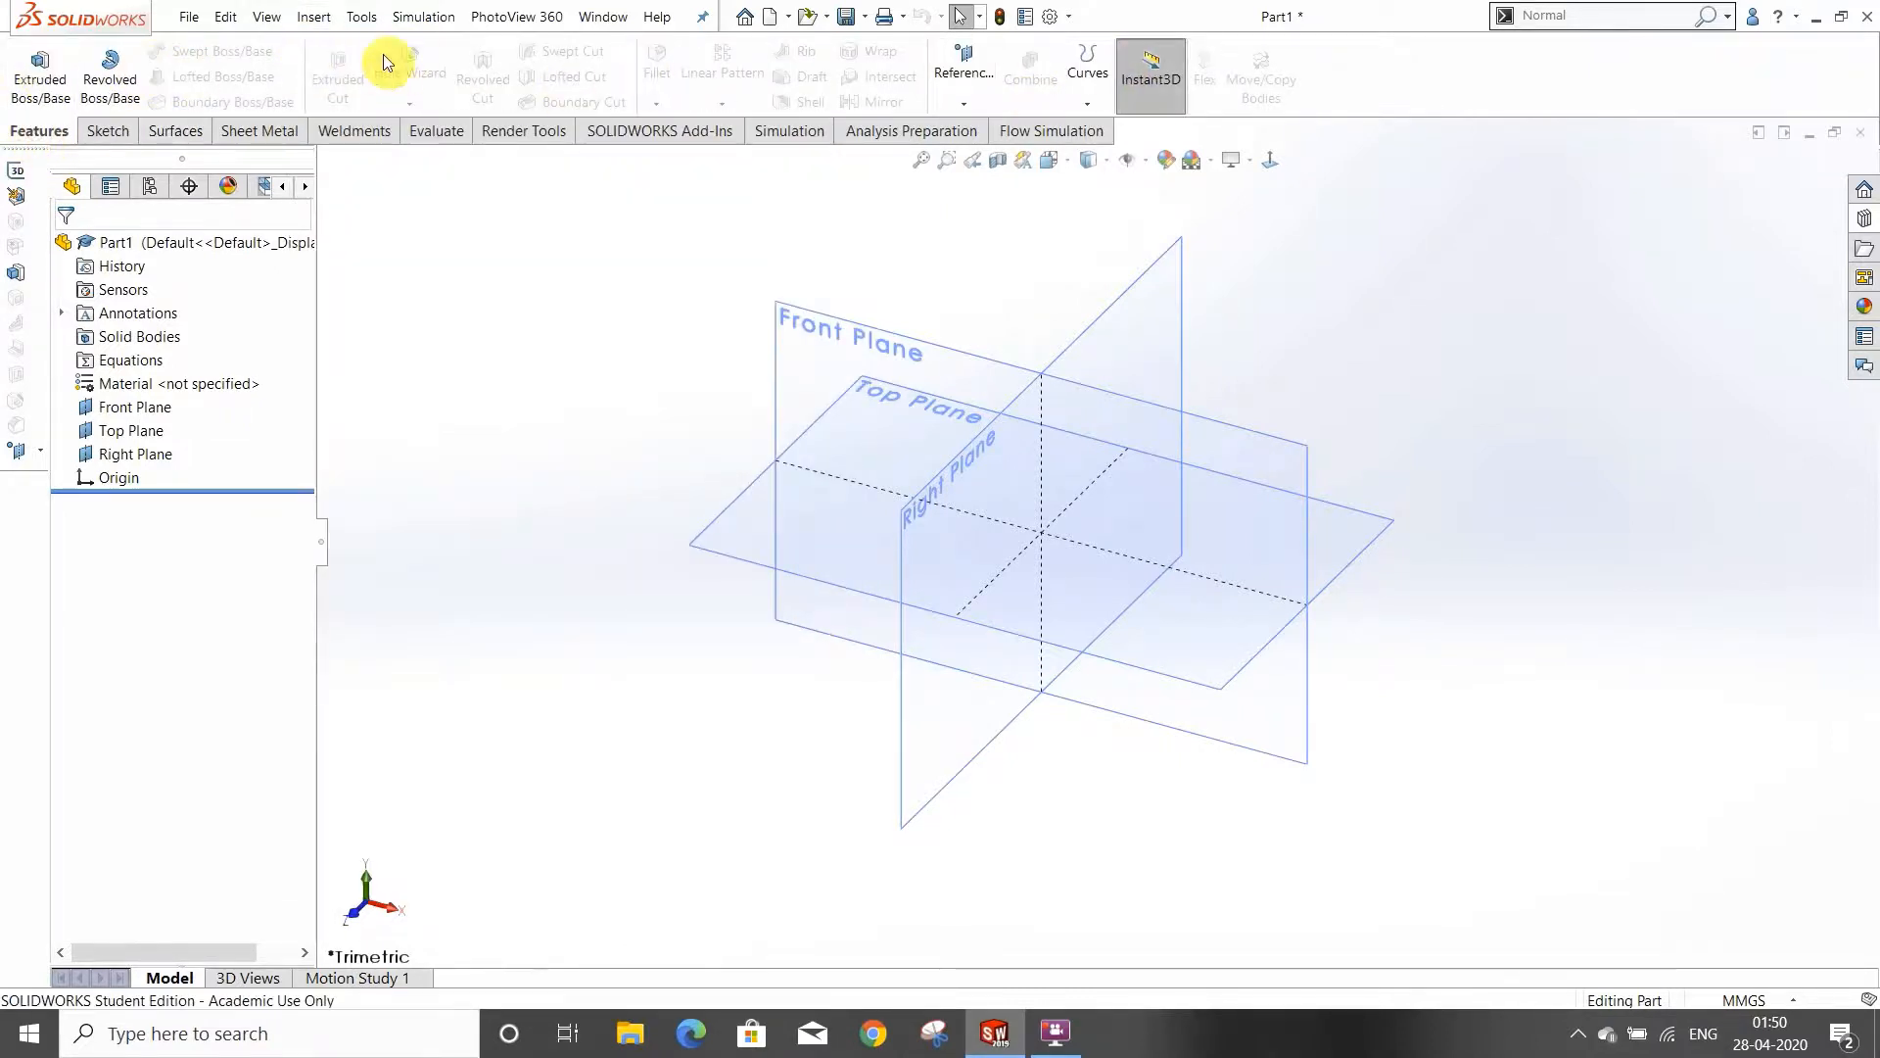
click(315, 17)
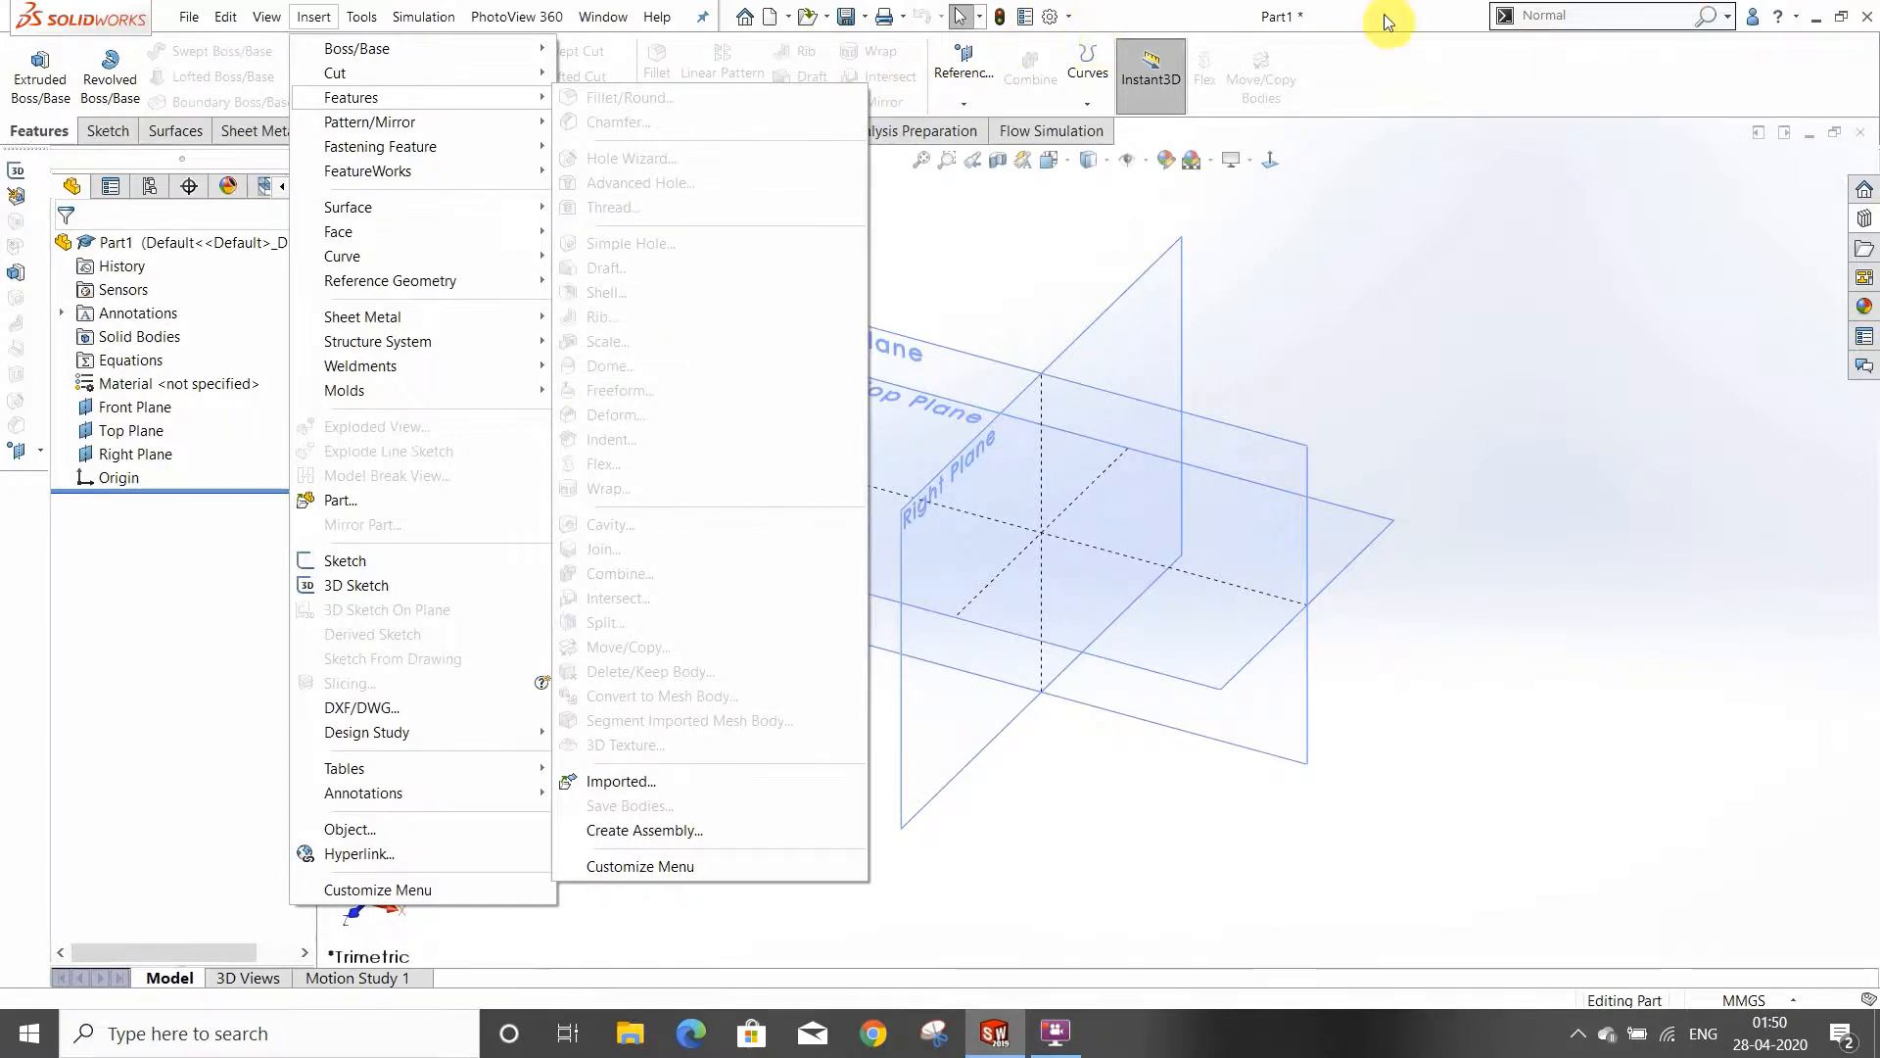
click(975, 247)
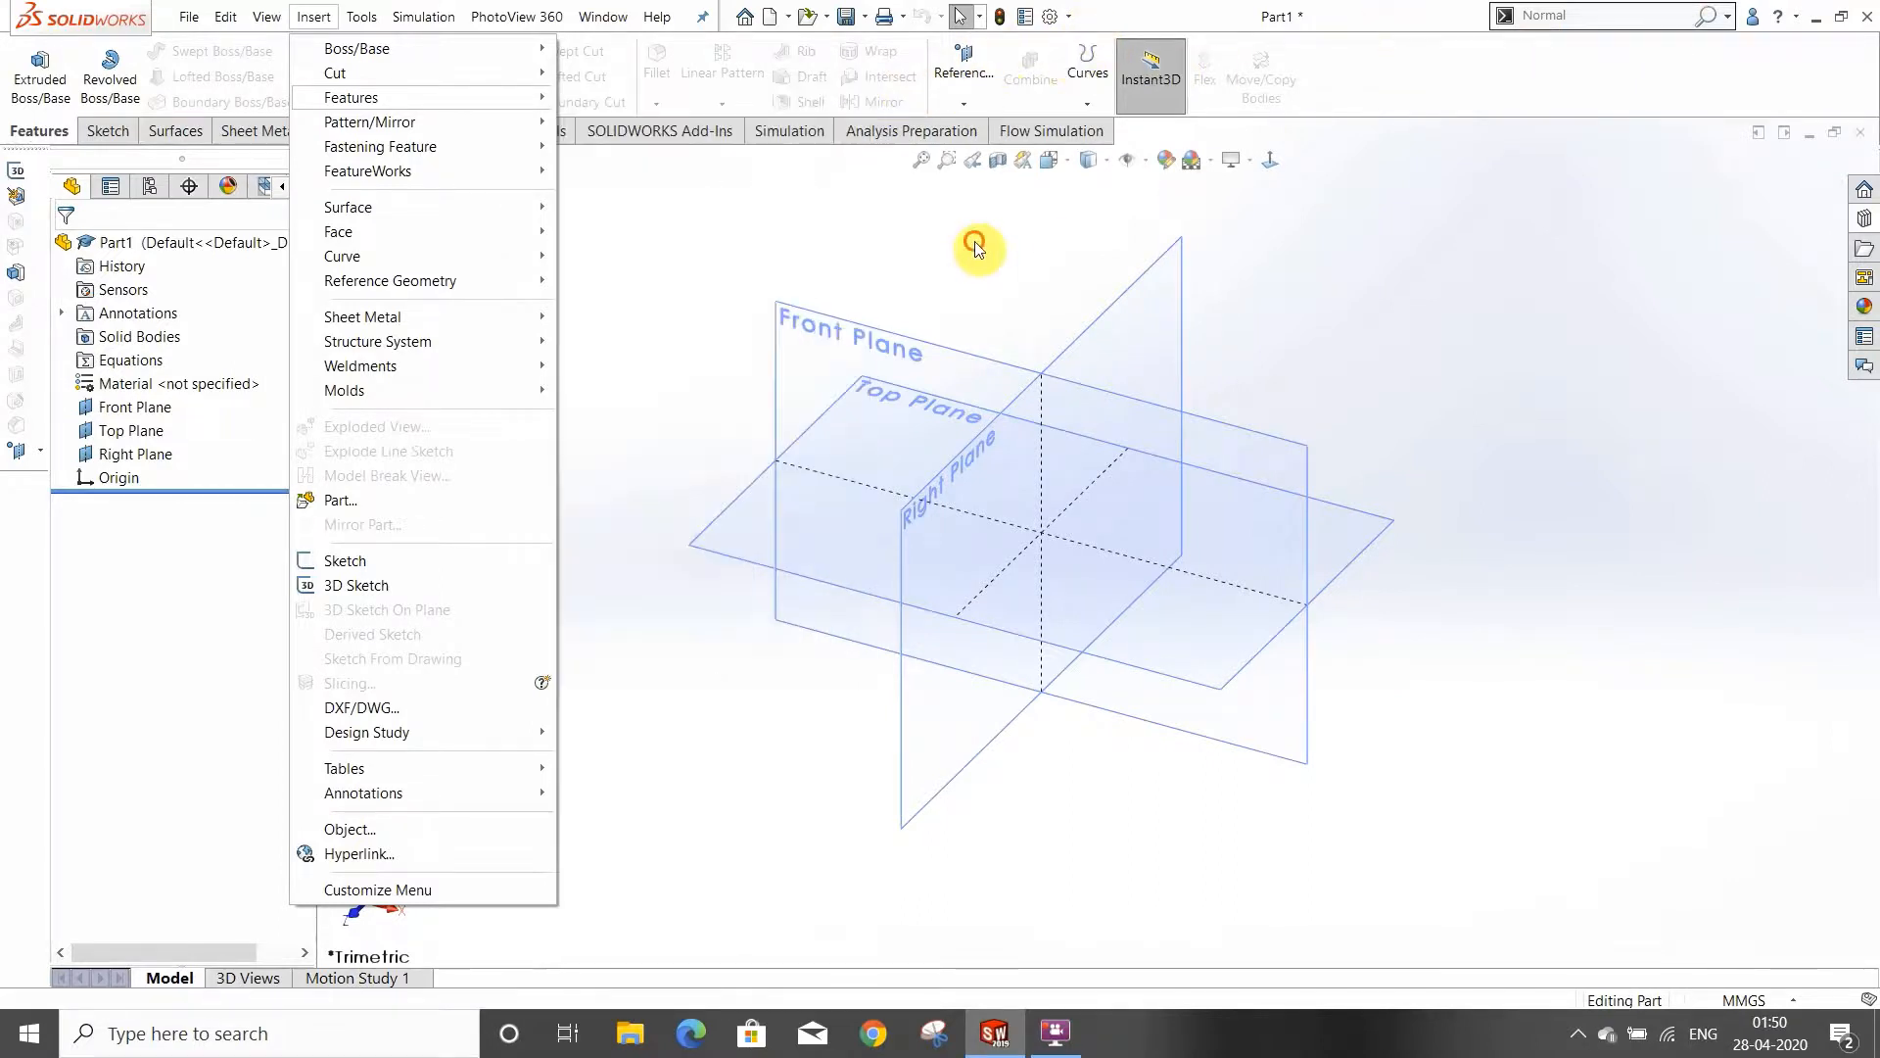
Examine the available tool commands, including the Sketch Tools group, and close the list
click(377, 14)
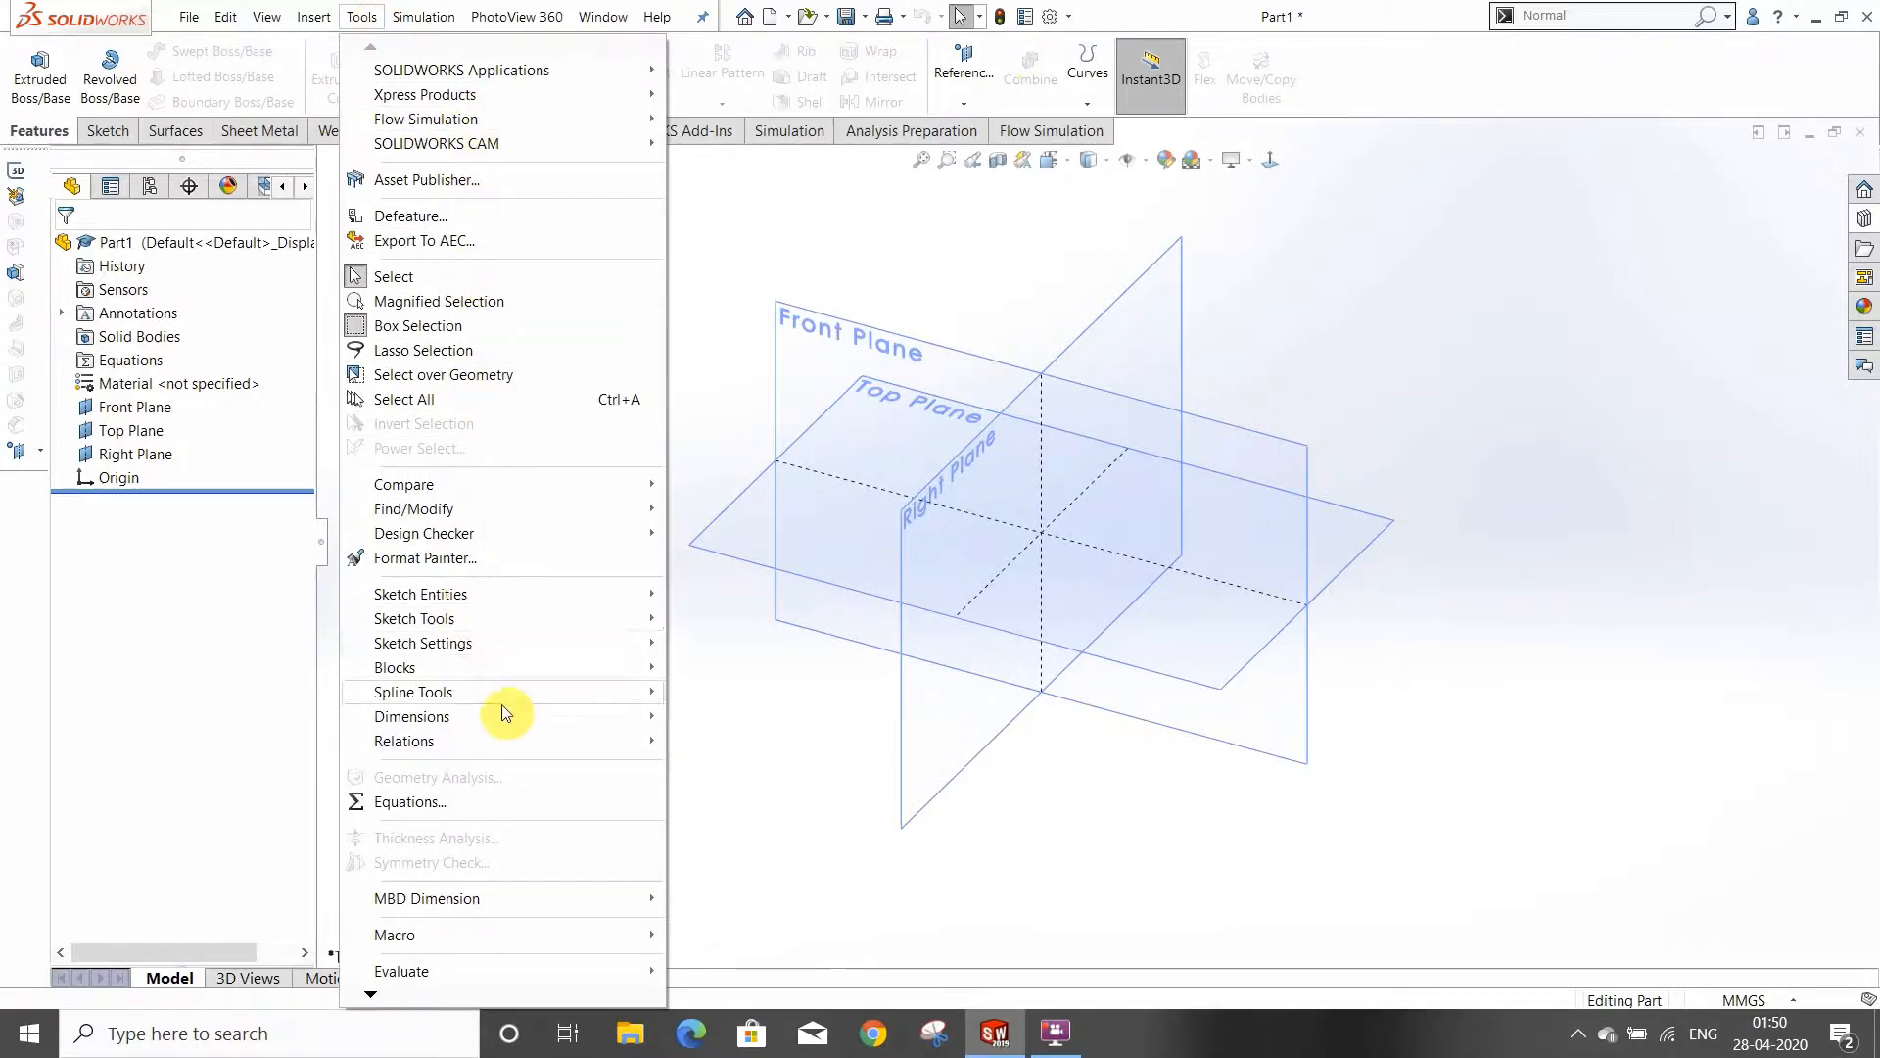
mouse_move(646, 604)
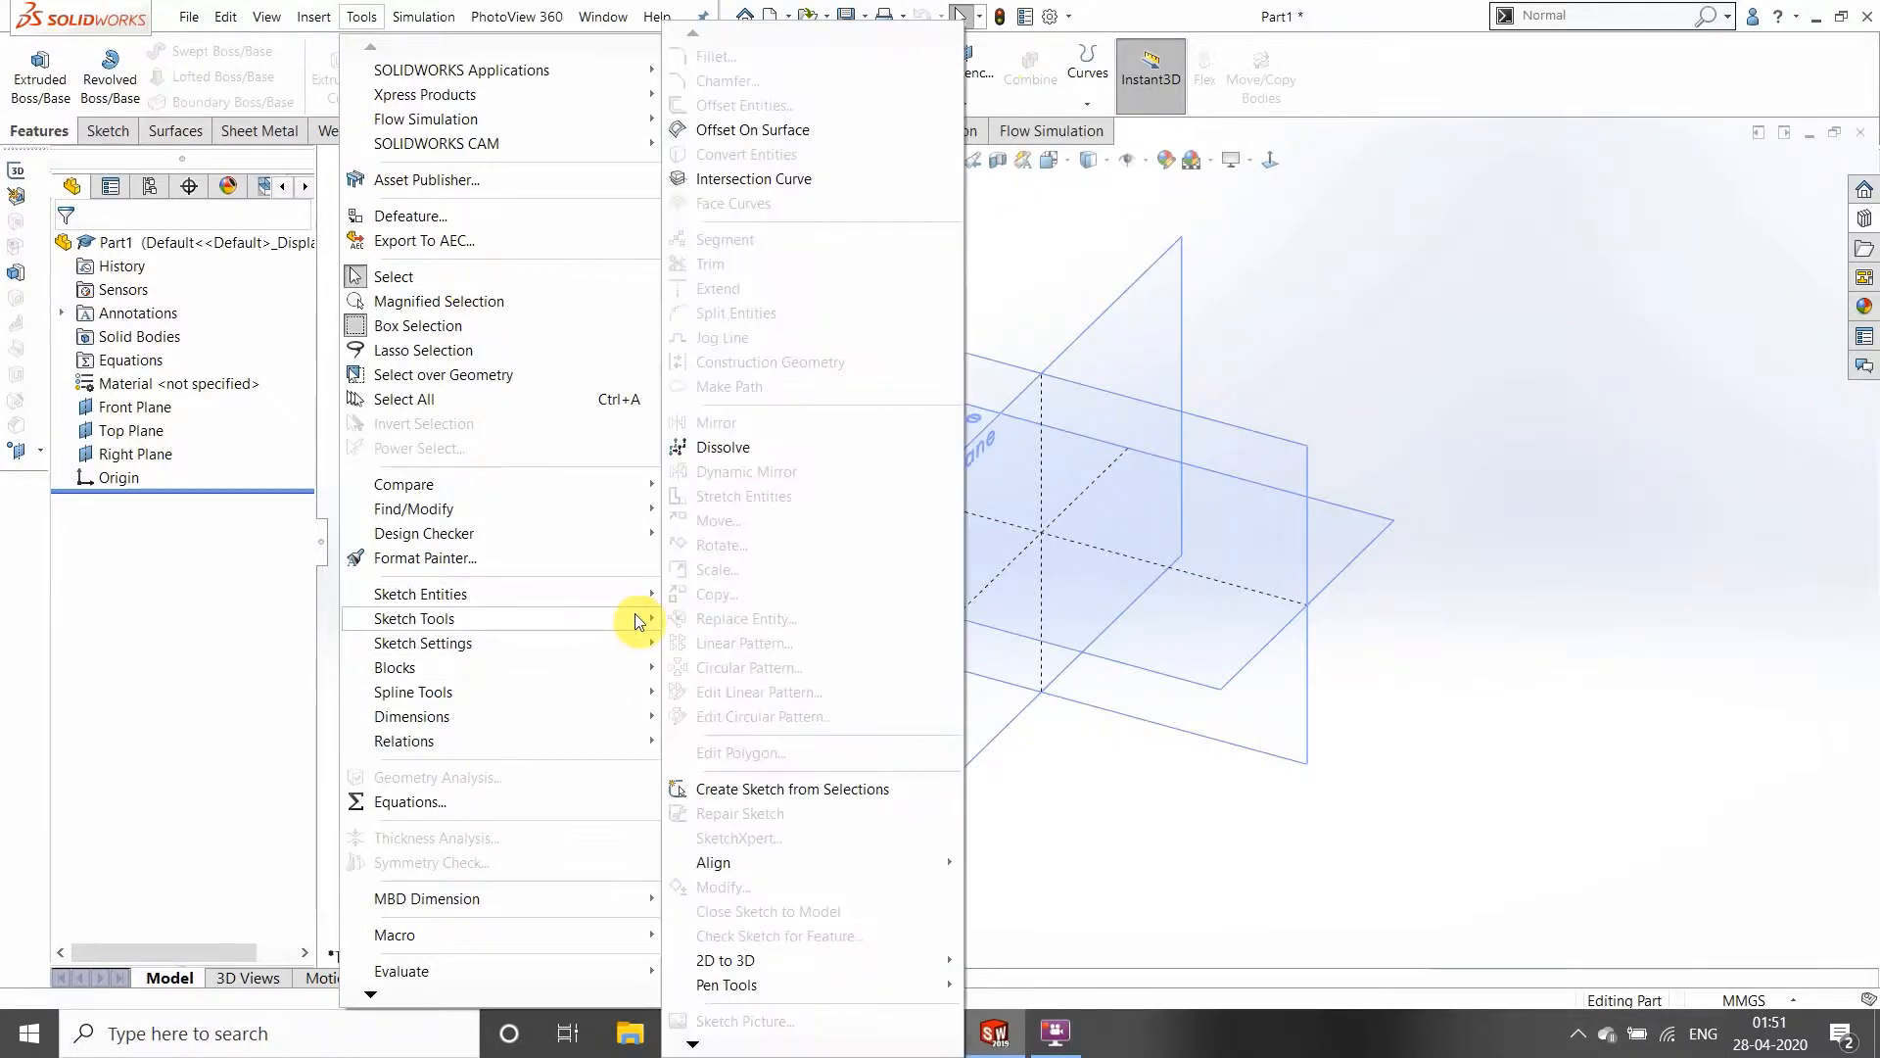
click(1062, 808)
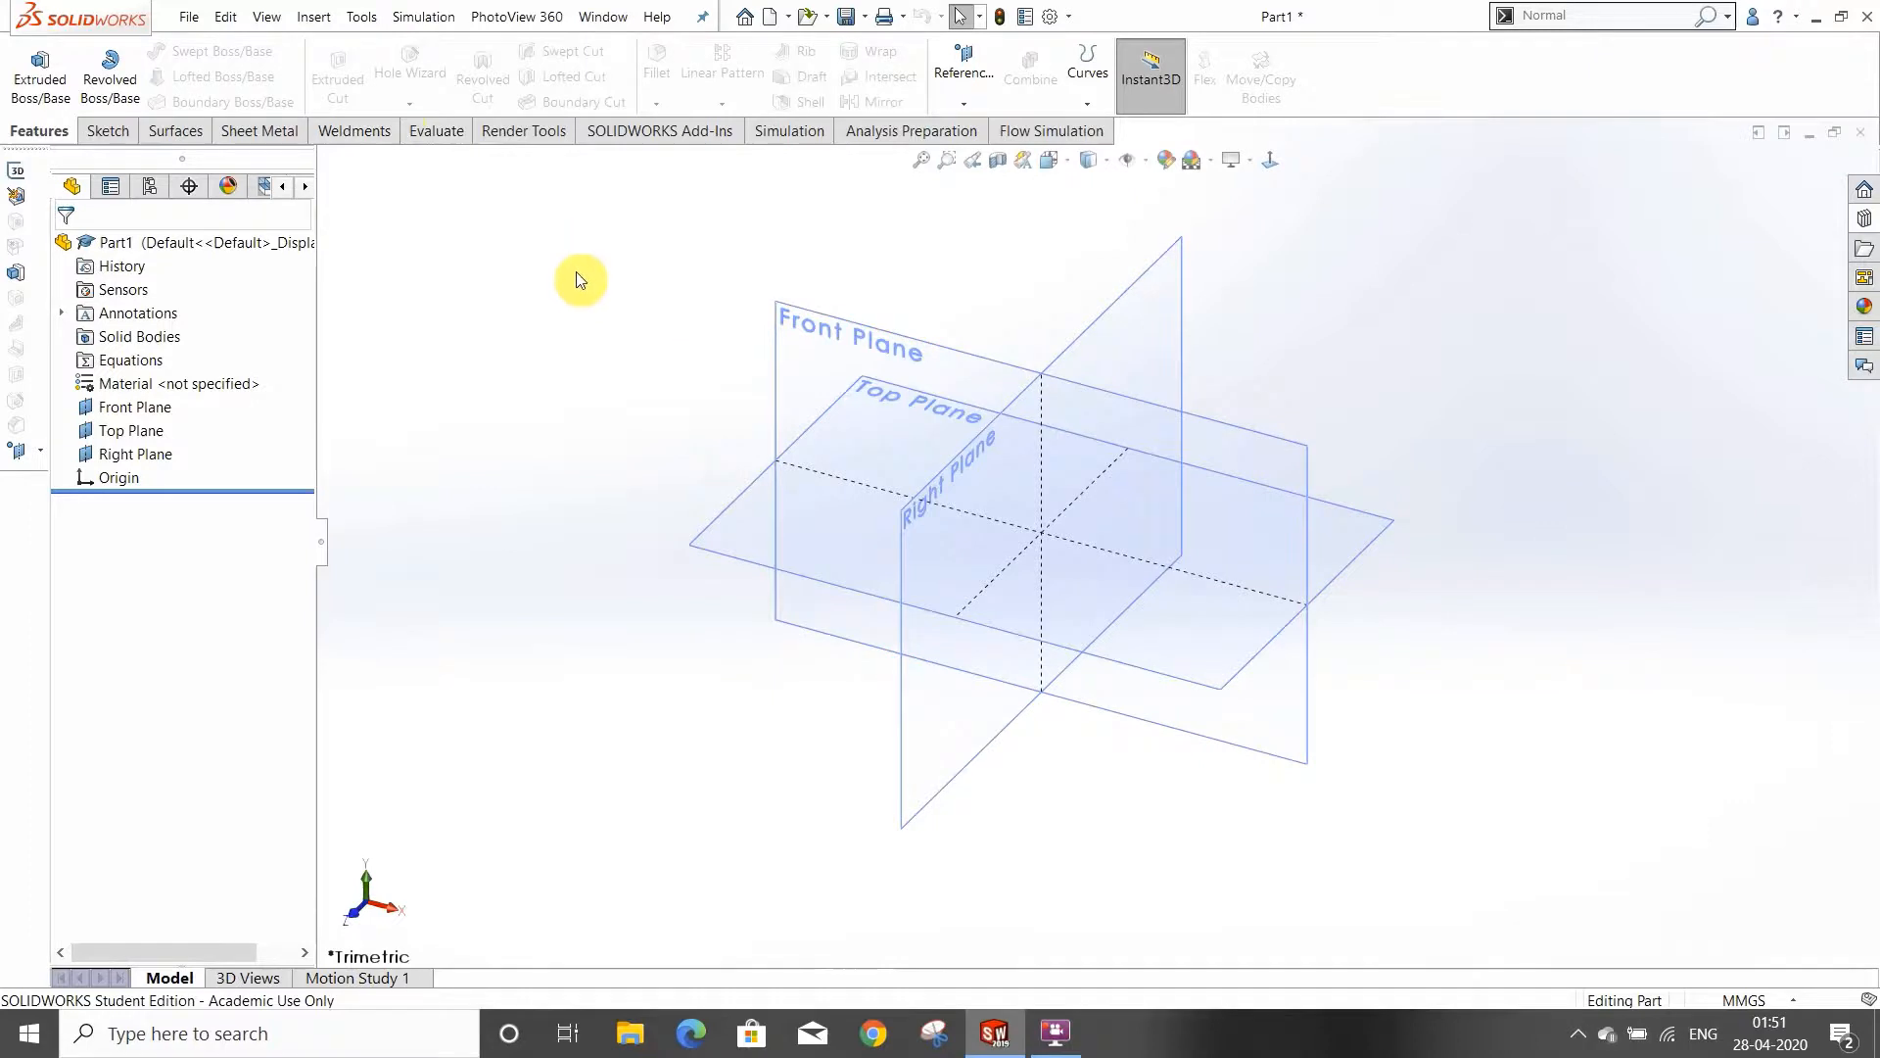
Sketch a closed rectangle of lines on the Front Plane, about 44 mm wide and 39 mm high, with one corner at the origin
click(838, 320)
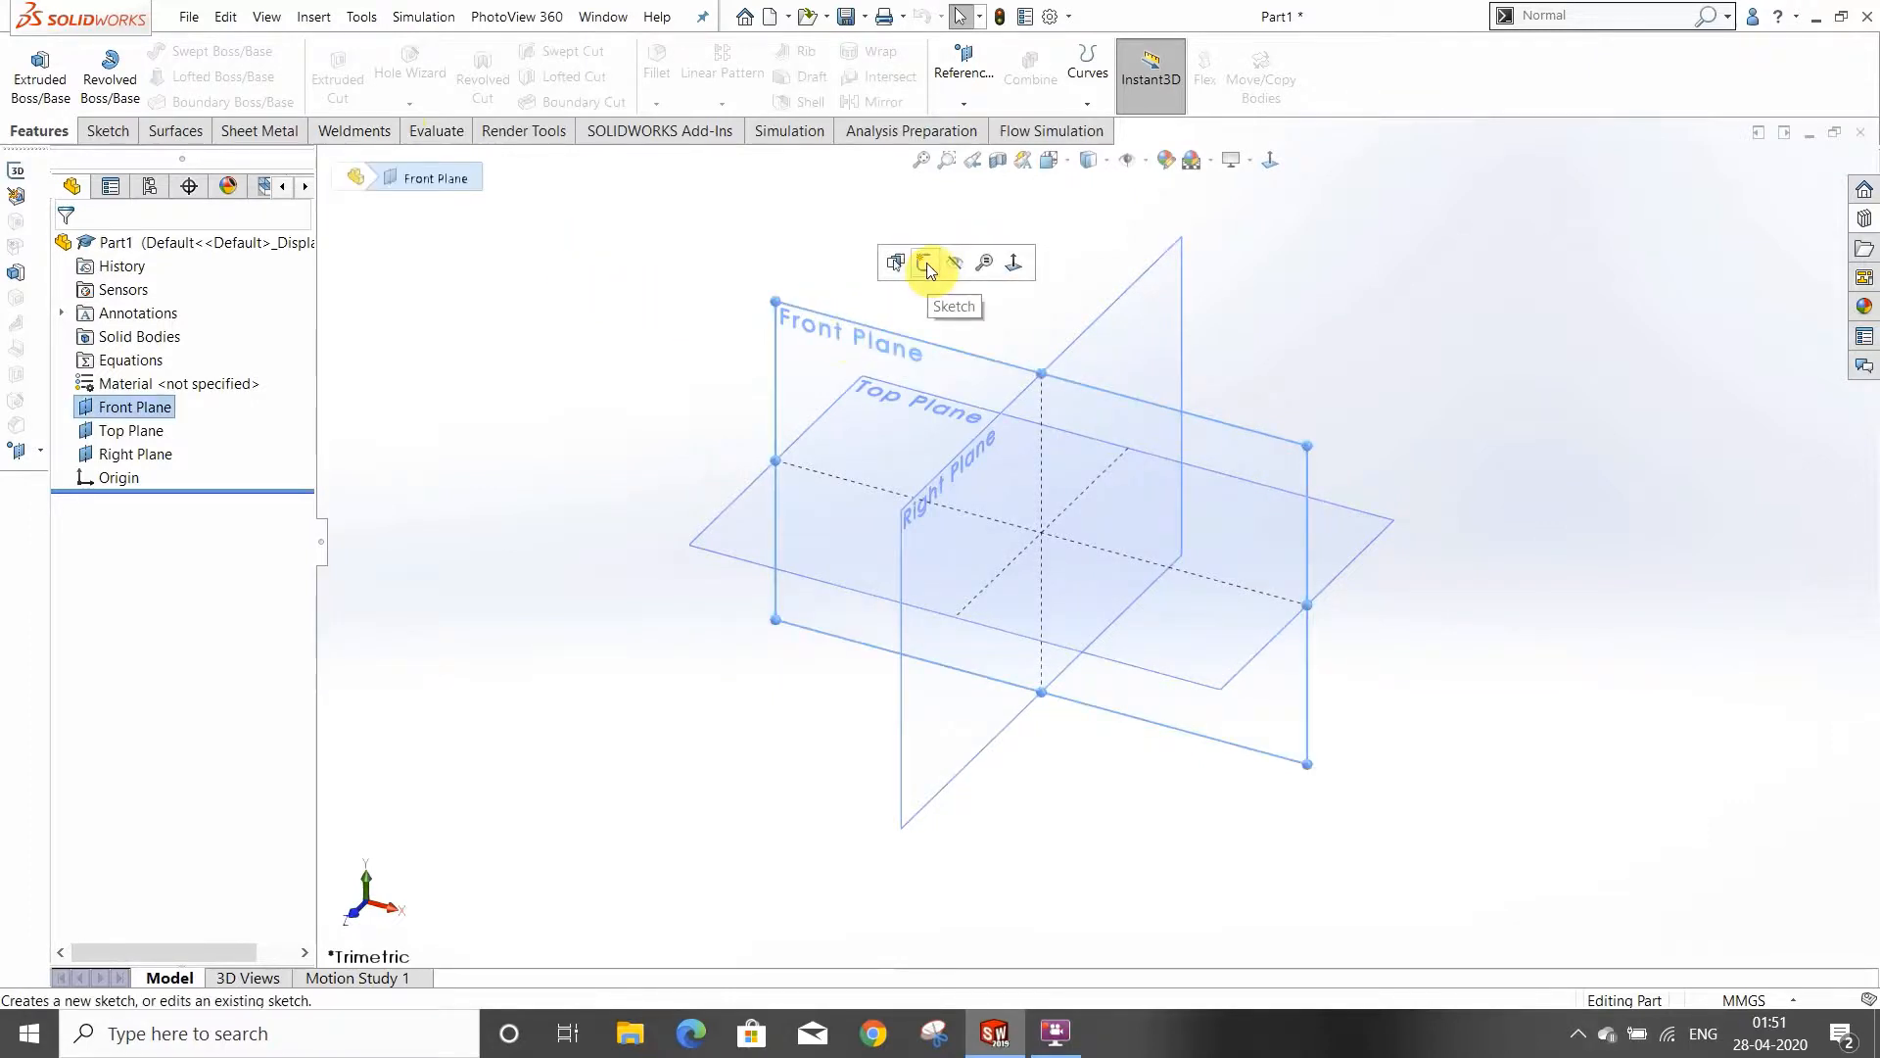
click(110, 130)
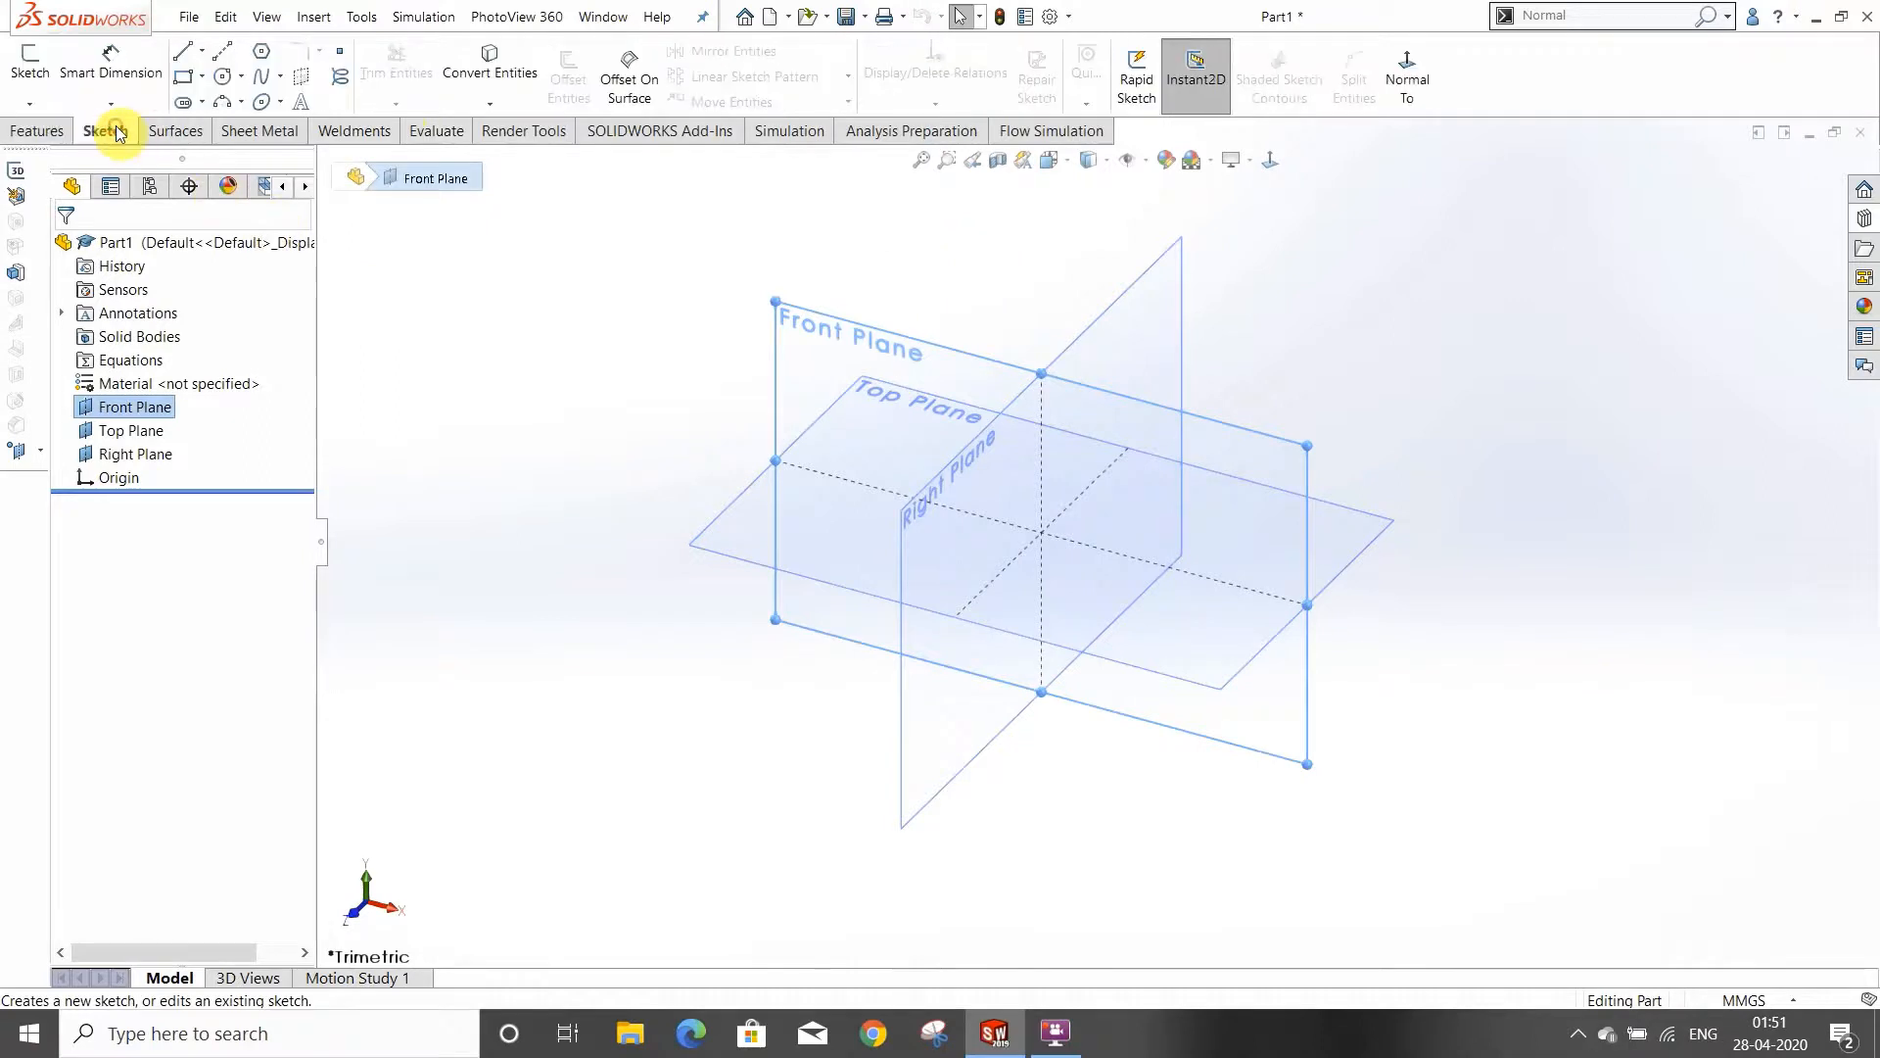
click(182, 51)
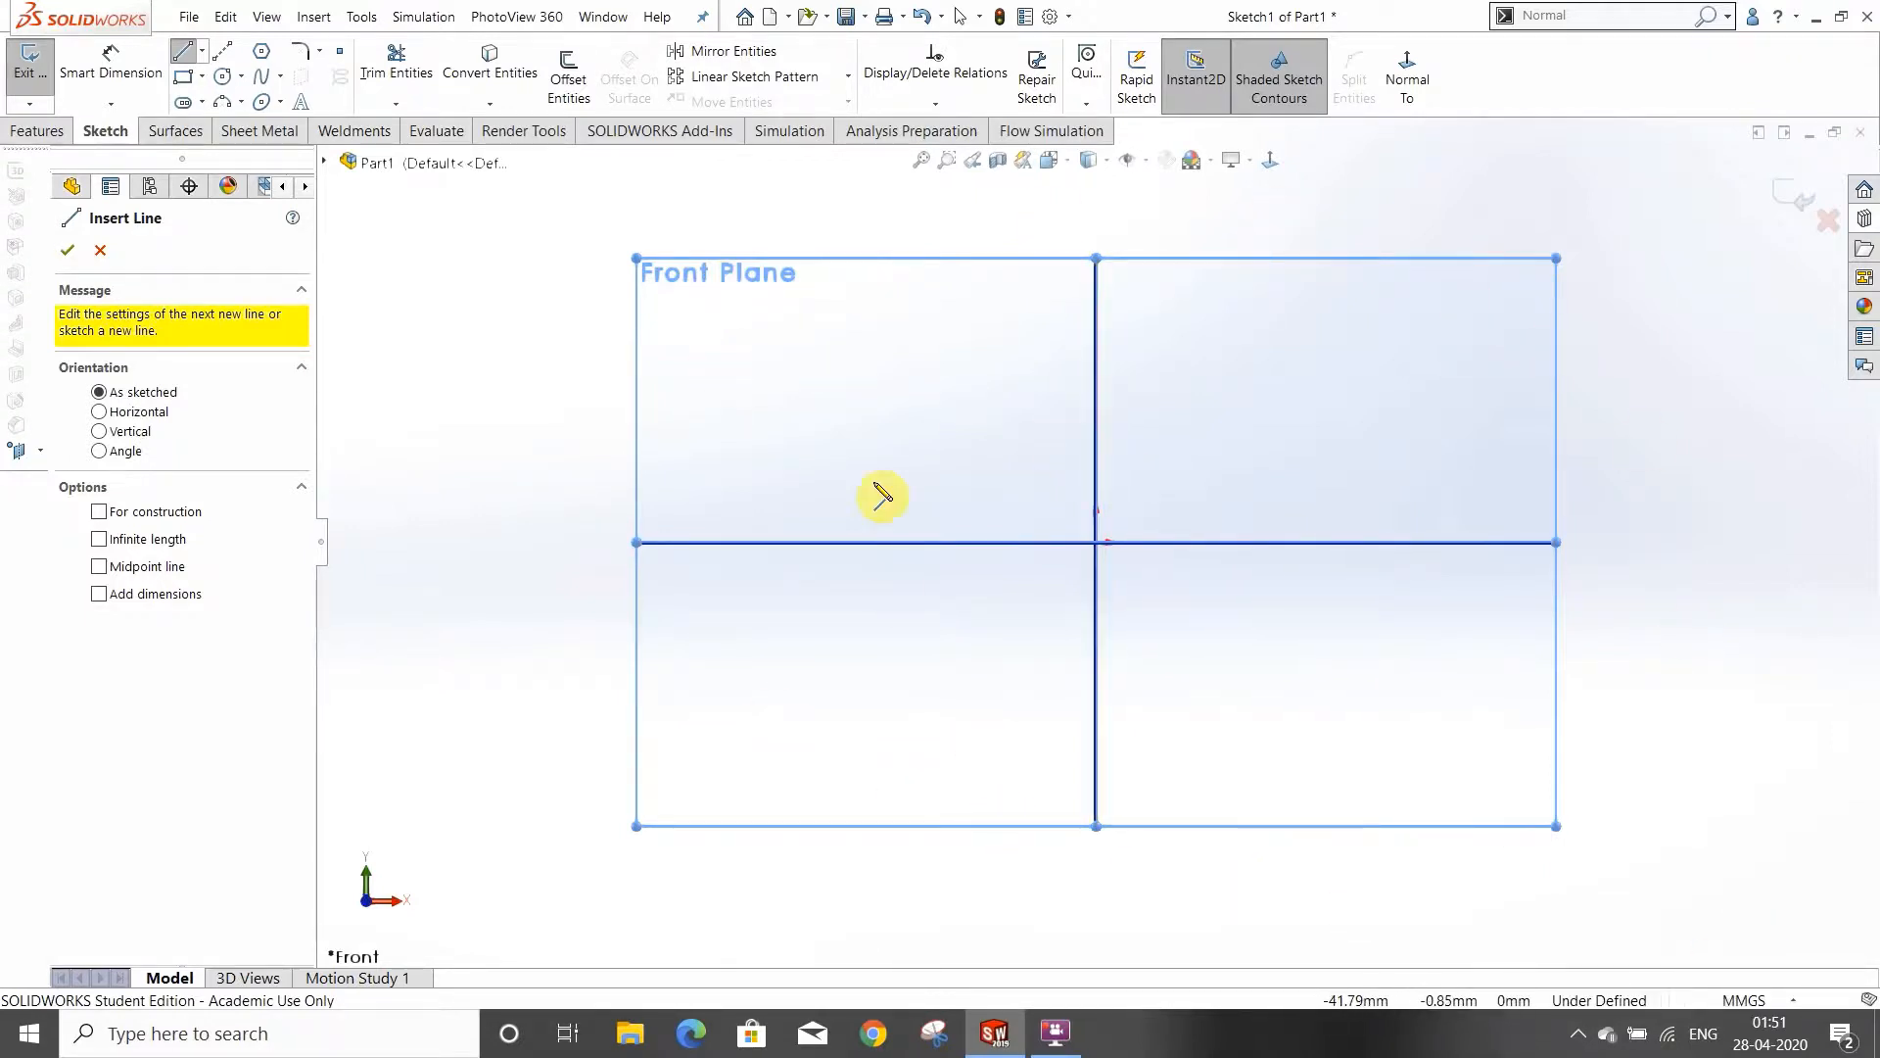
click(1096, 541)
click(1097, 338)
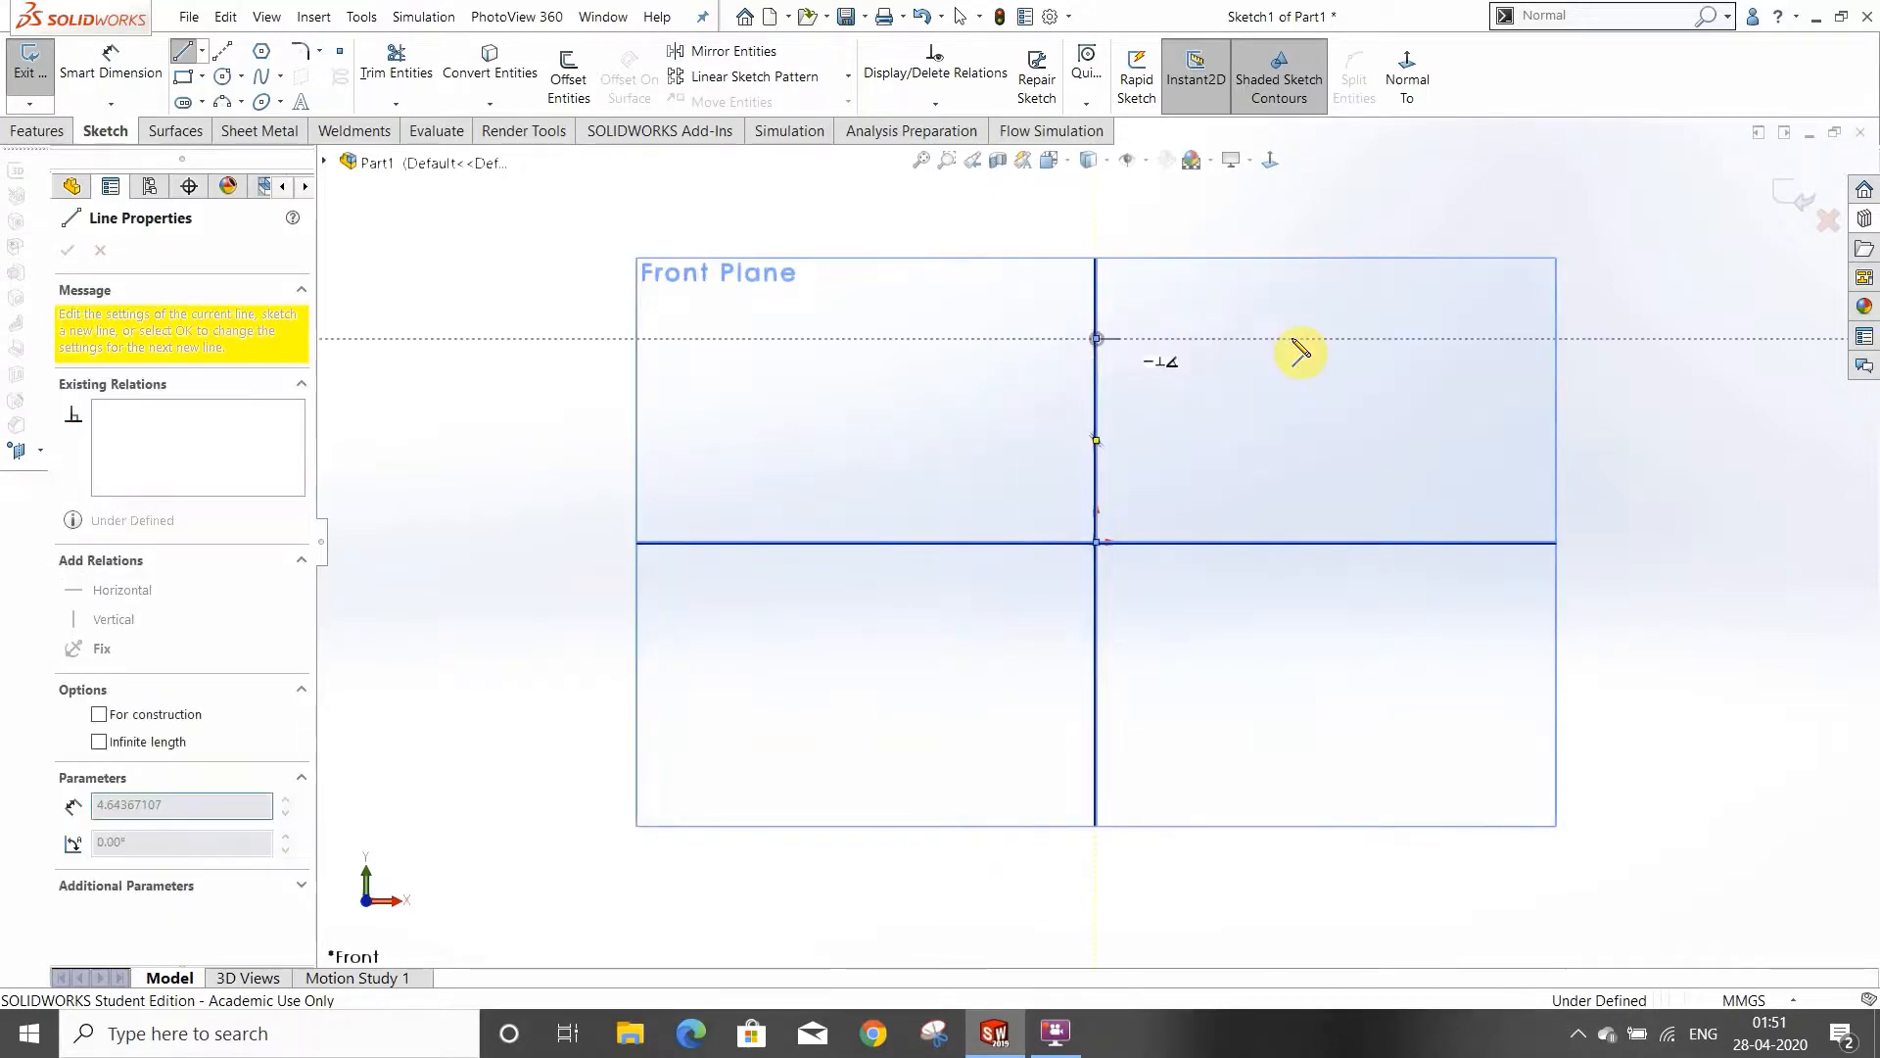
click(1322, 338)
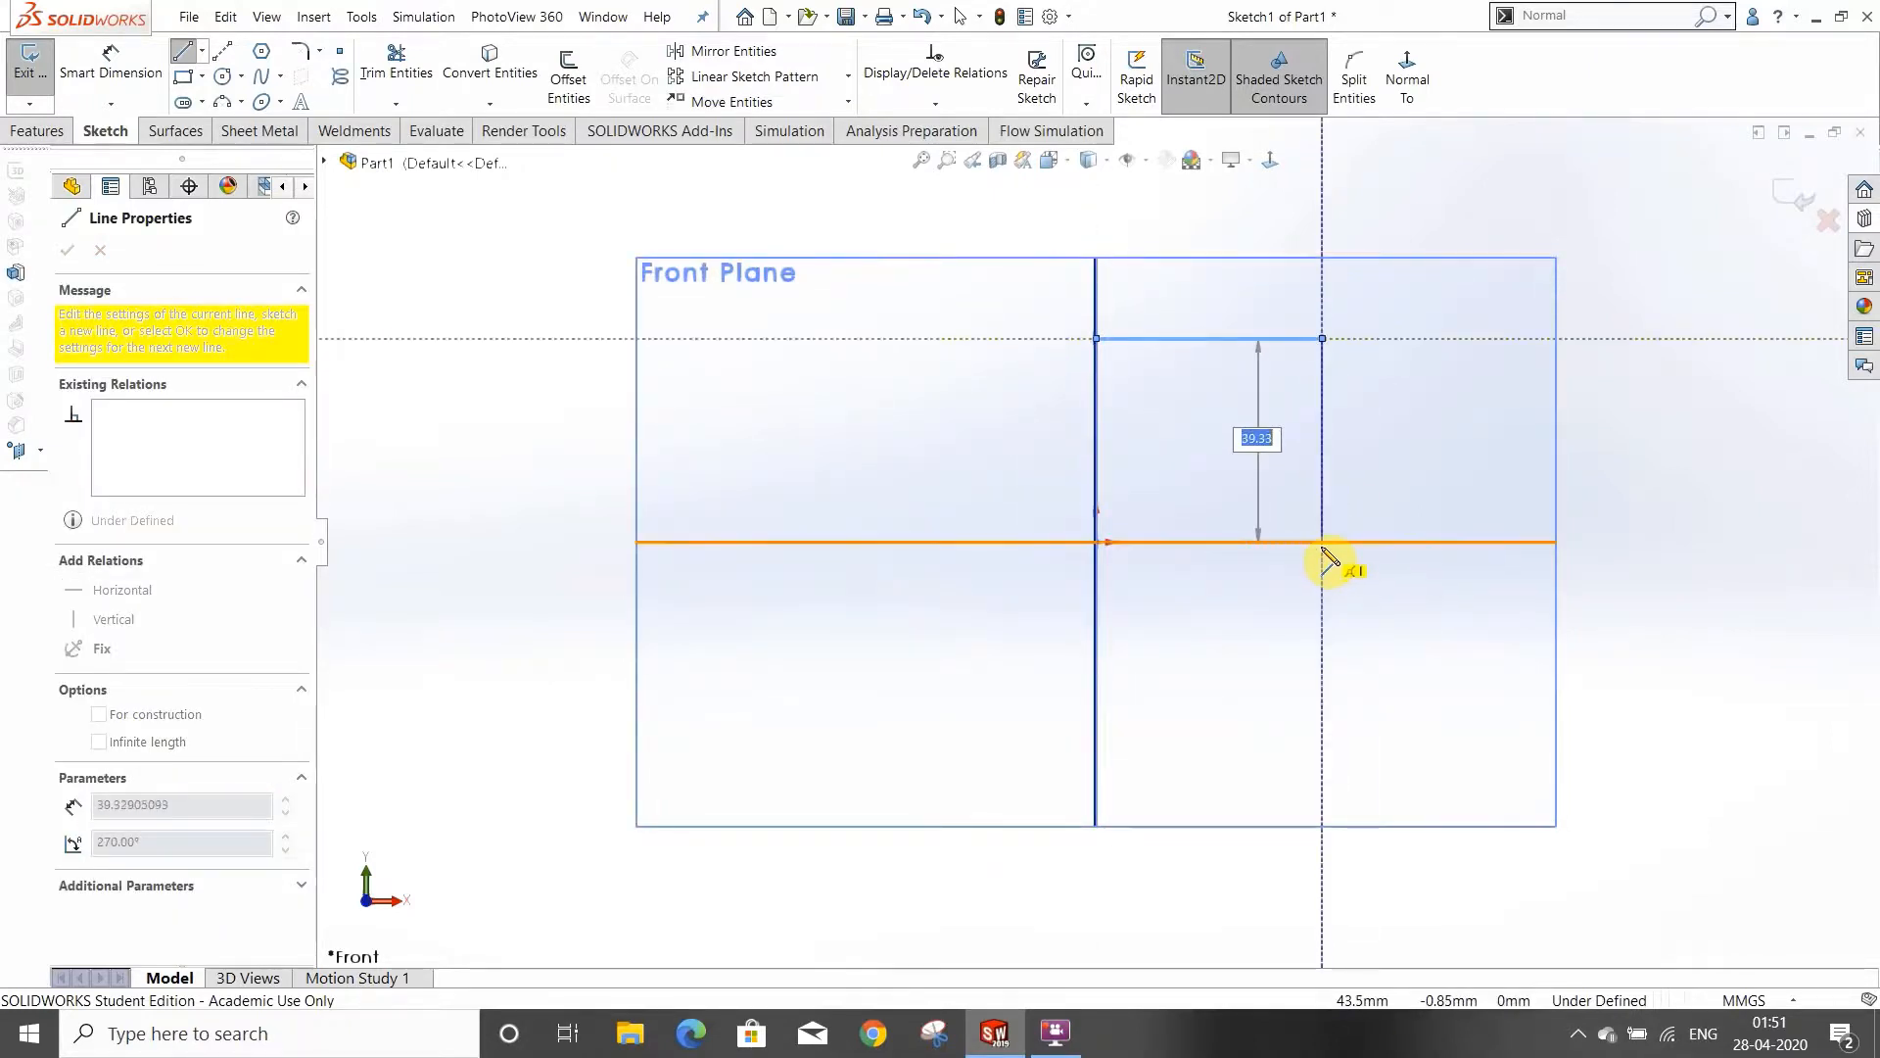
click(1322, 541)
click(1099, 543)
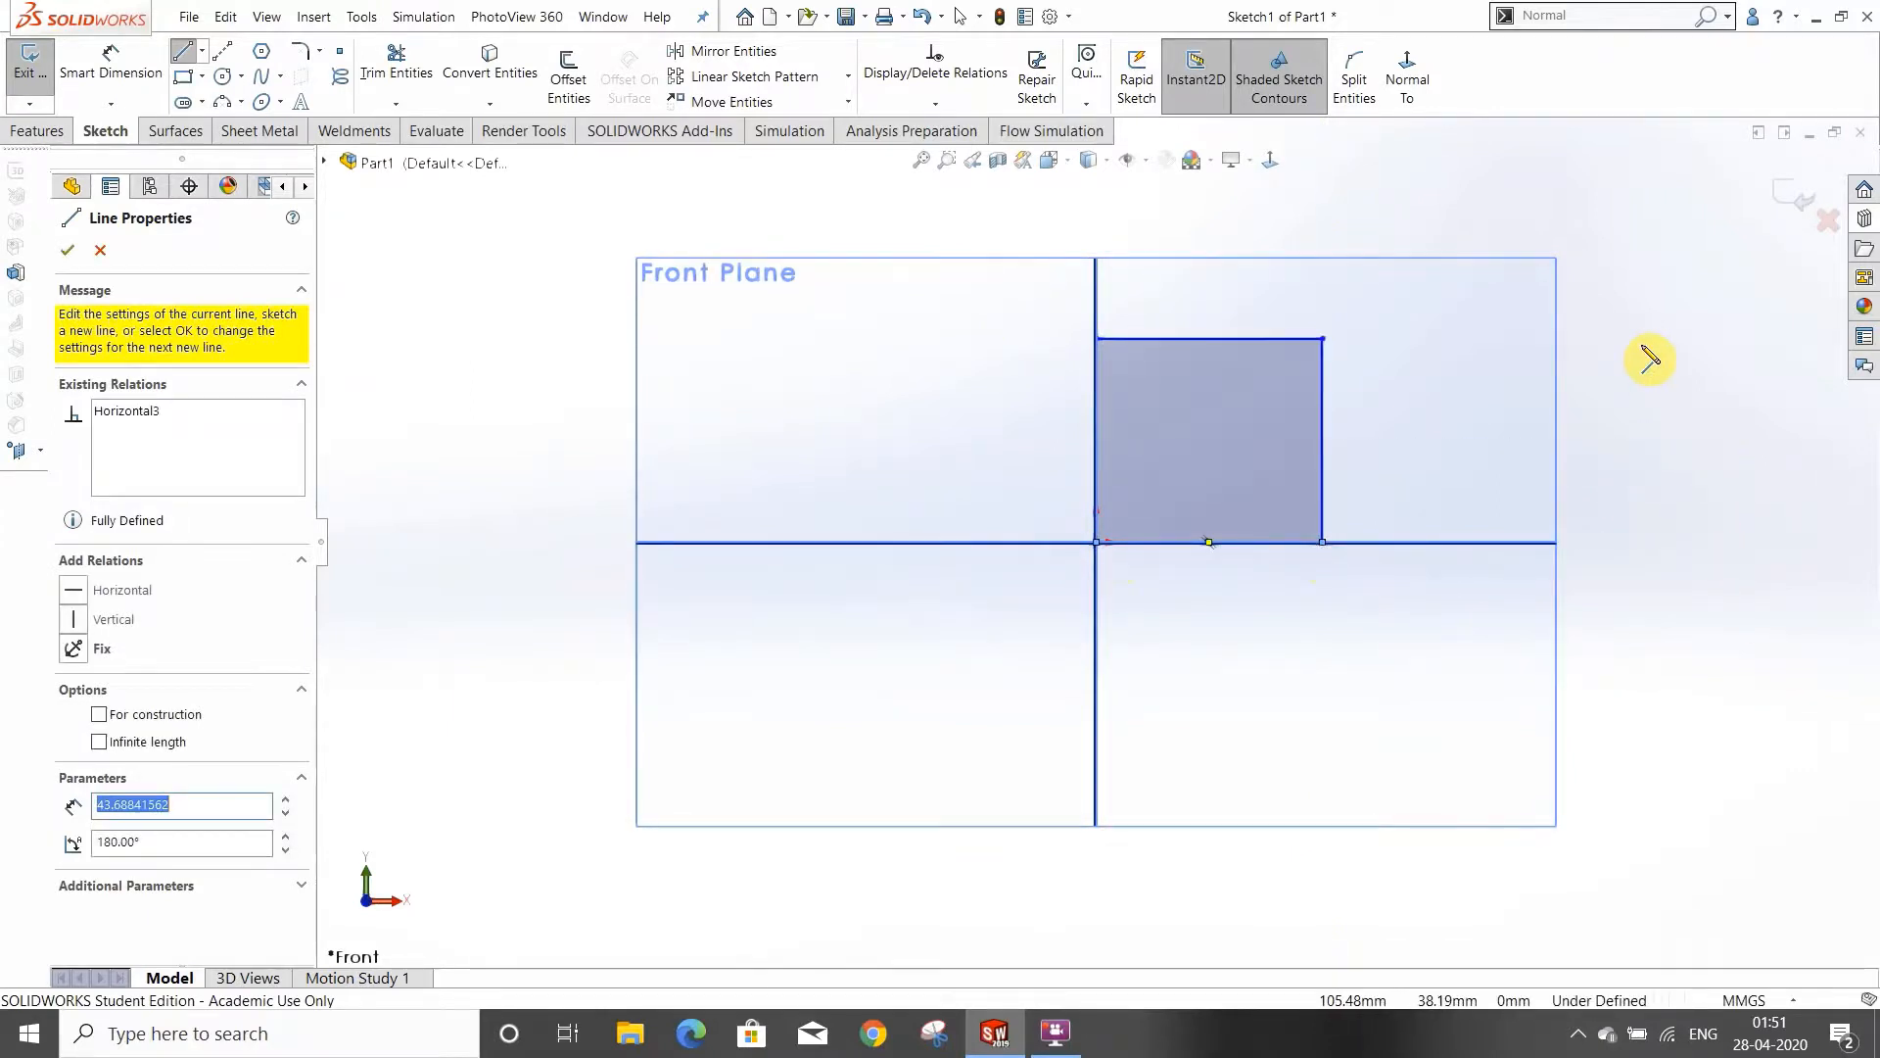
double_click(1697, 383)
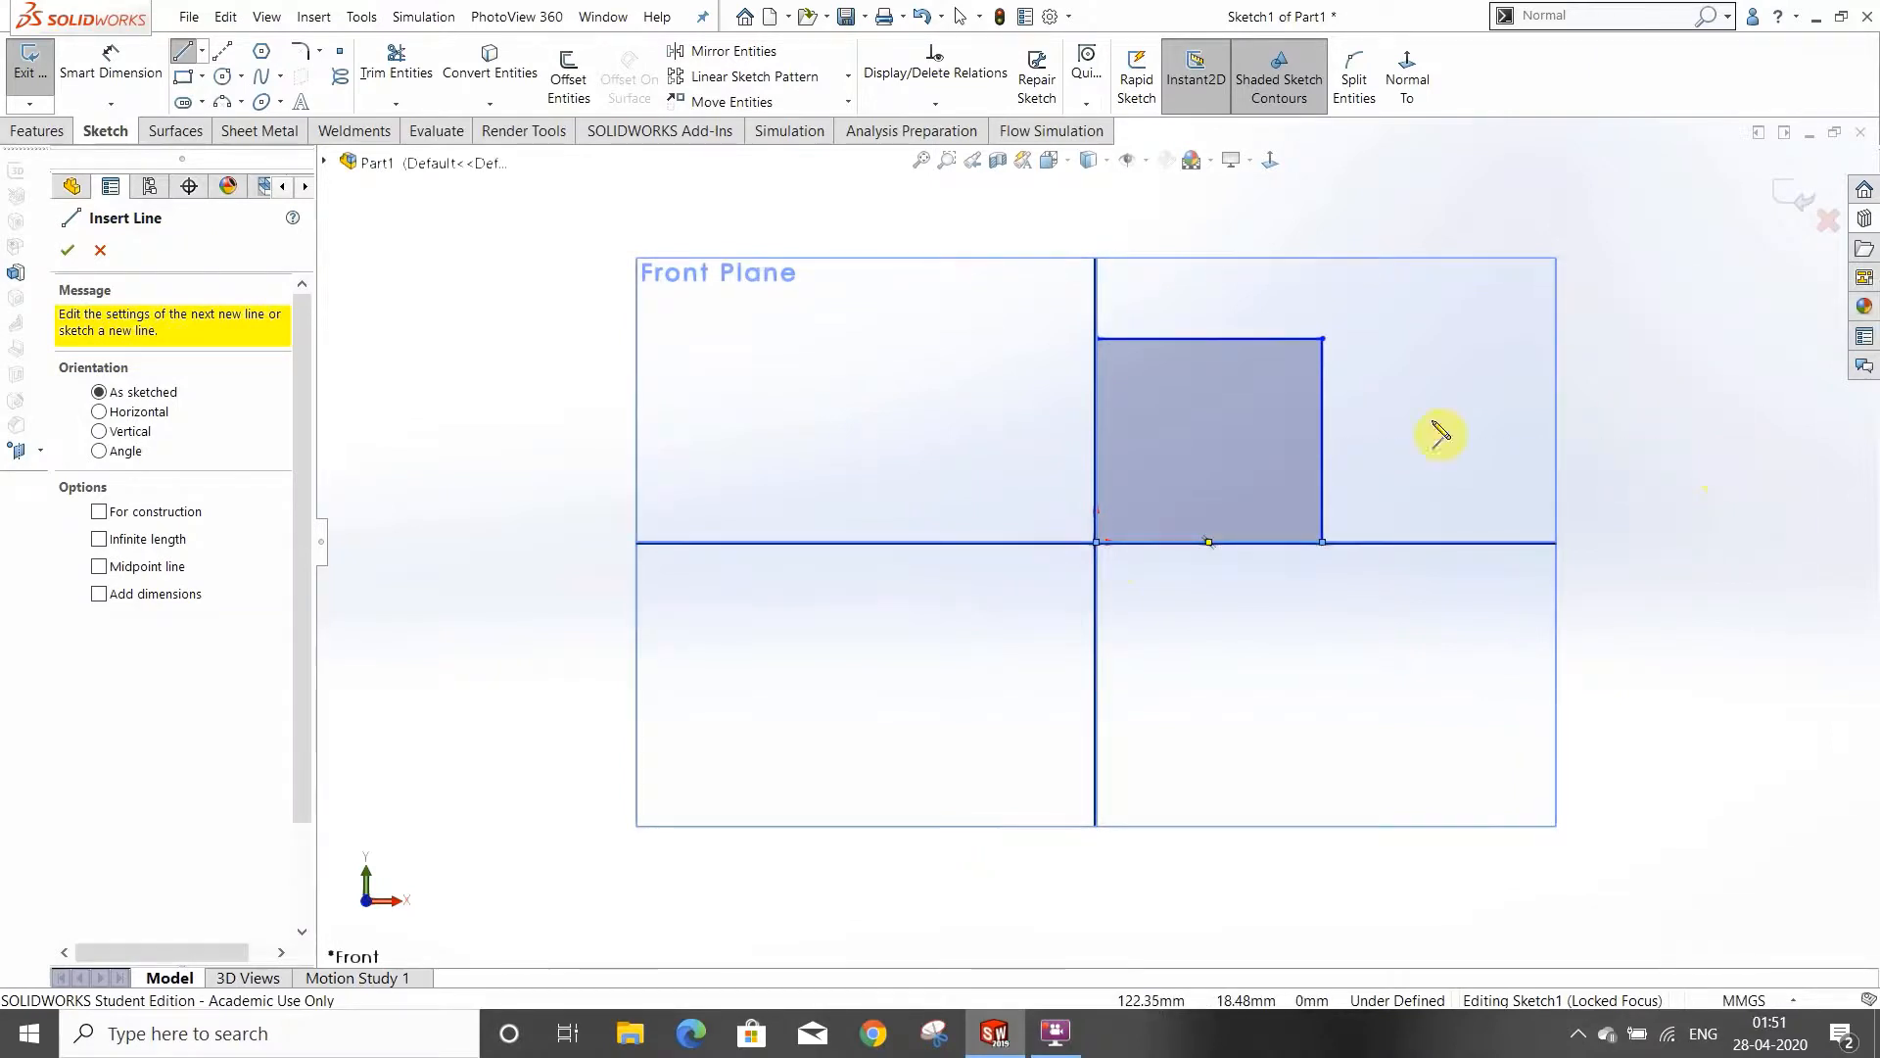
click(100, 250)
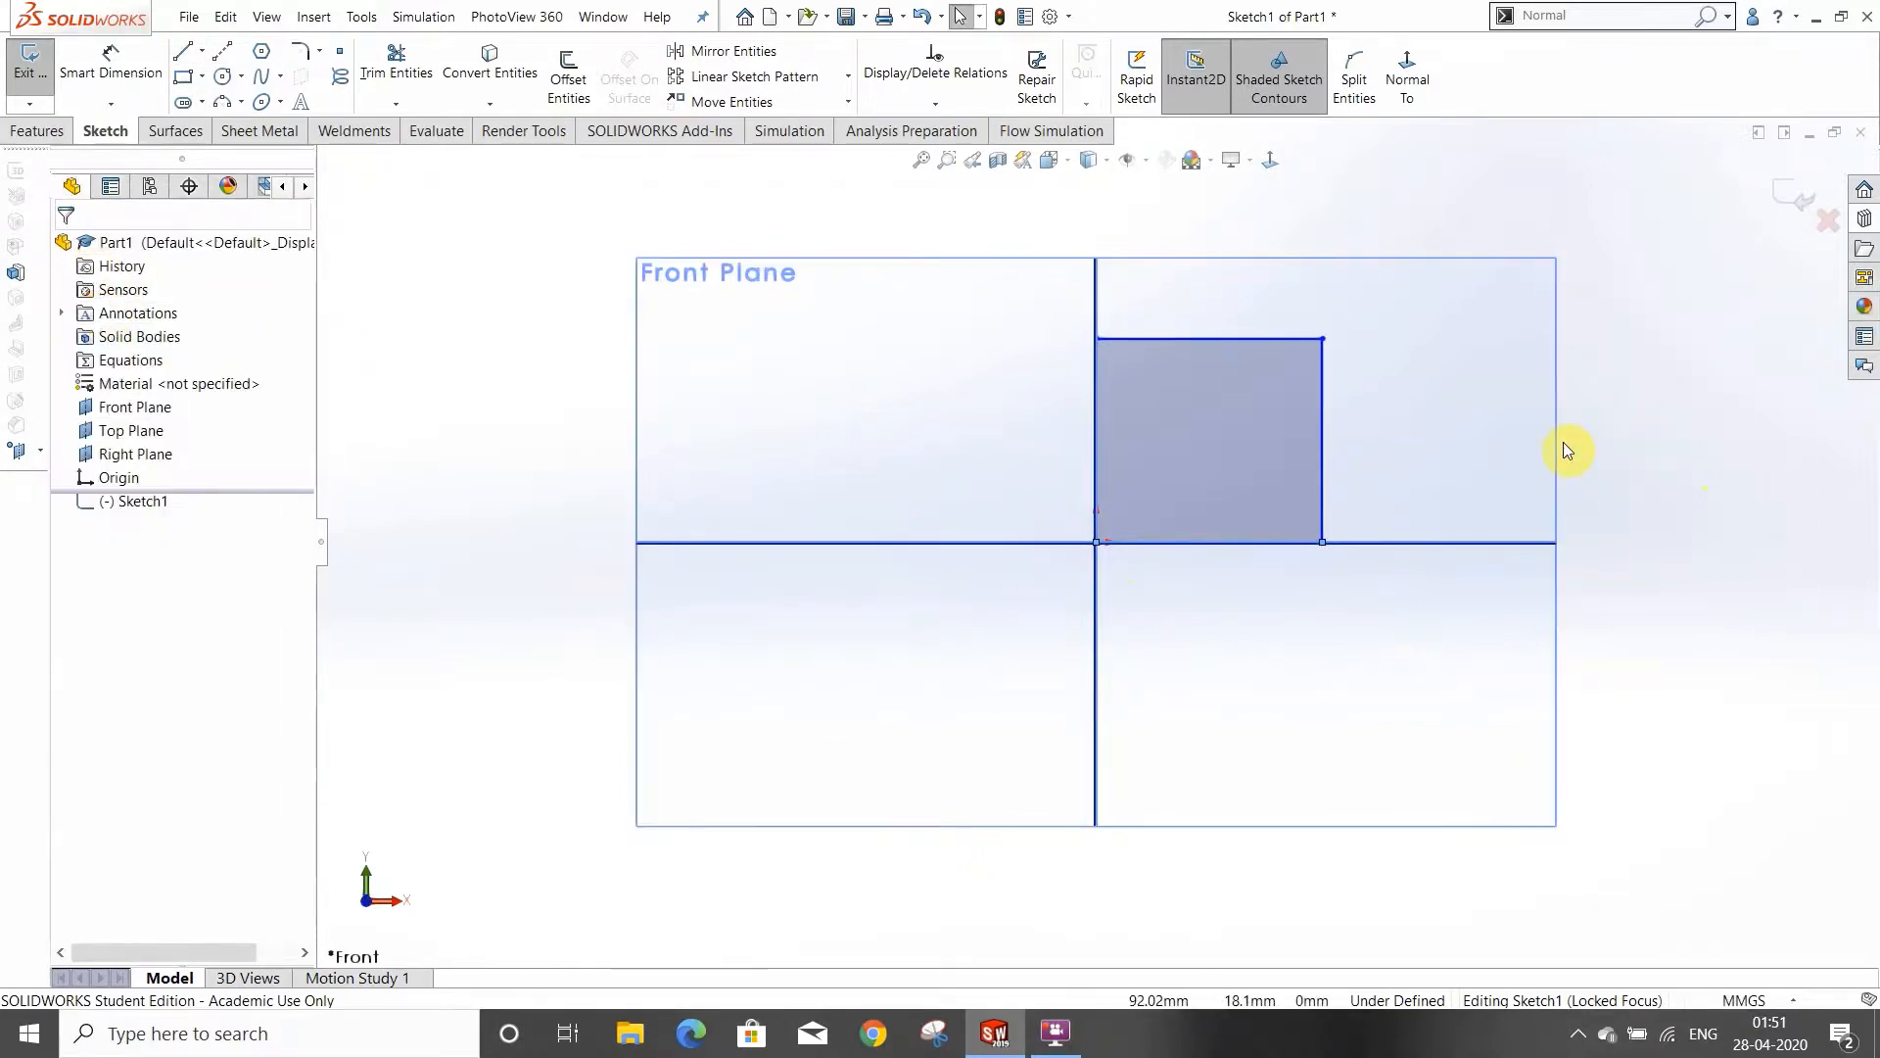
Hide the Front, Top and Right planes so only the rectangle sketch is displayed
scroll(1317, 443, up, 3)
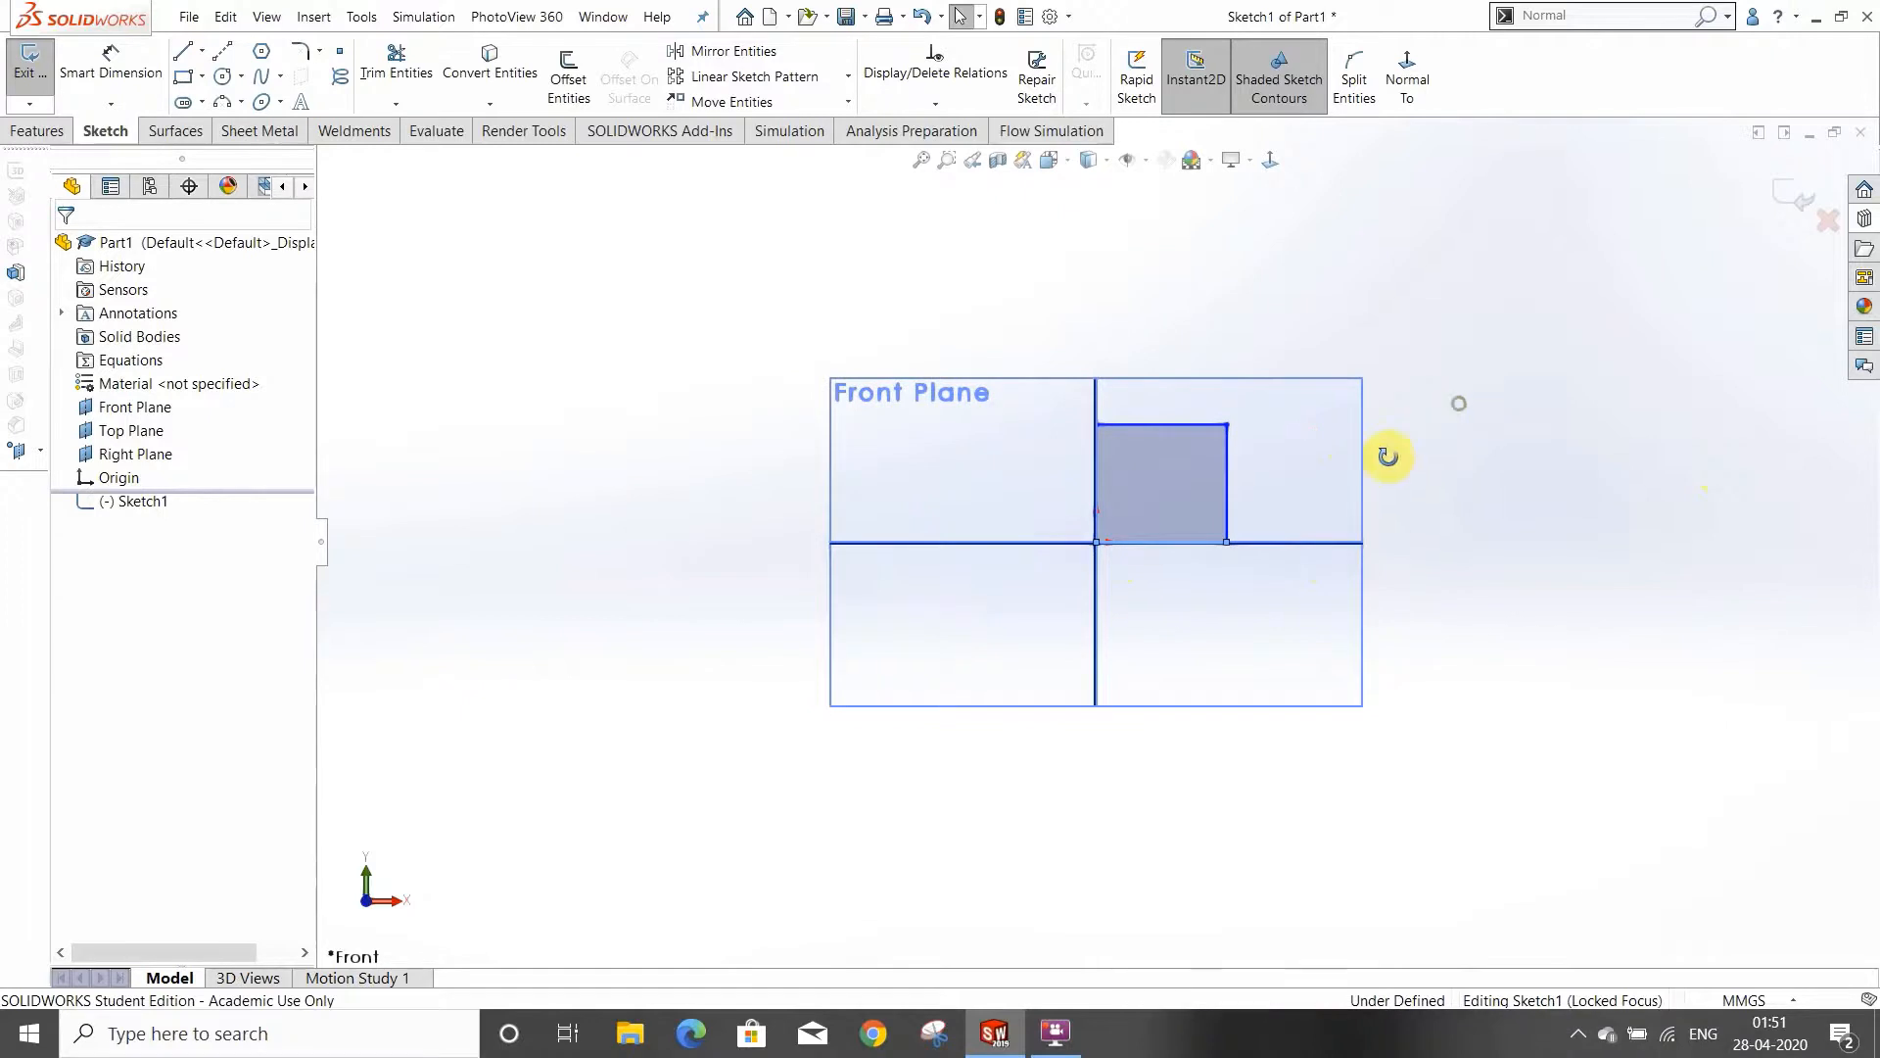
mouse_move(1387, 456)
middle_down()
mouse_move(1355, 567)
mouse_move(1208, 537)
mouse_move(1230, 546)
middle_up()
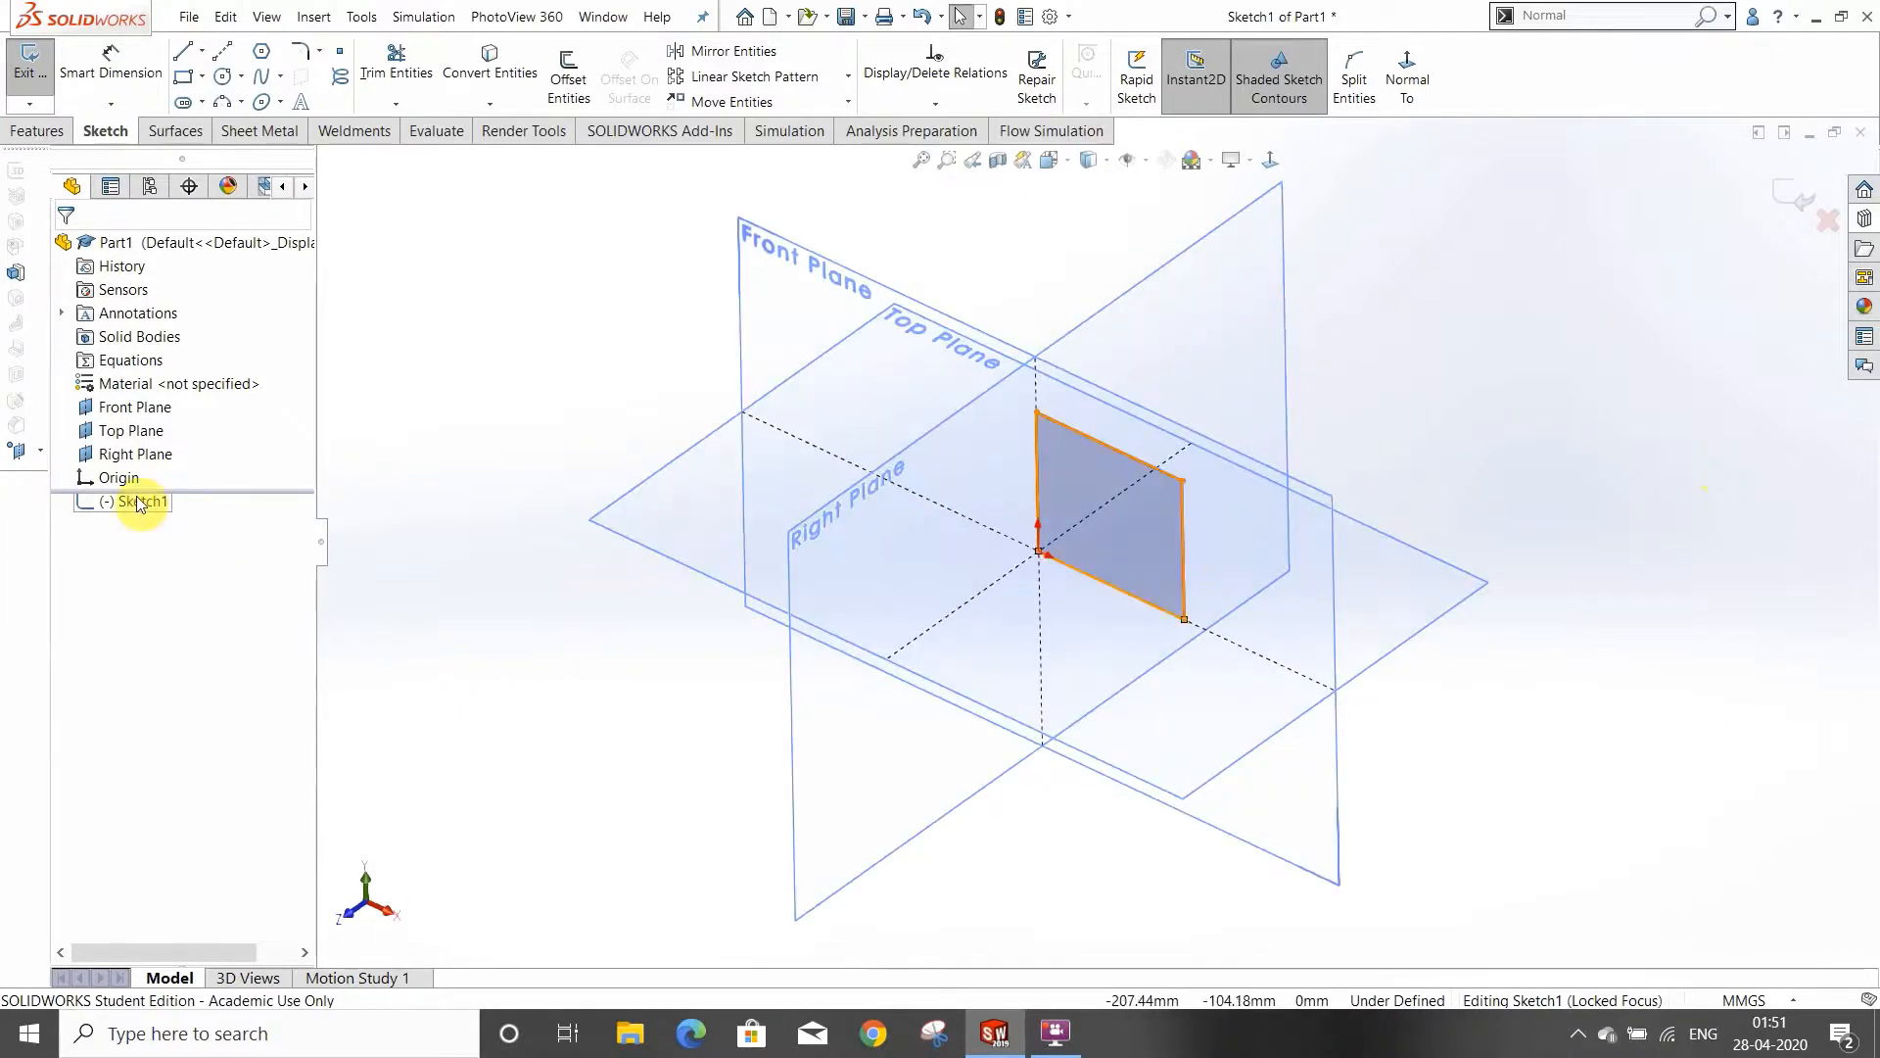
click(122, 455)
ctrl+click(116, 431)
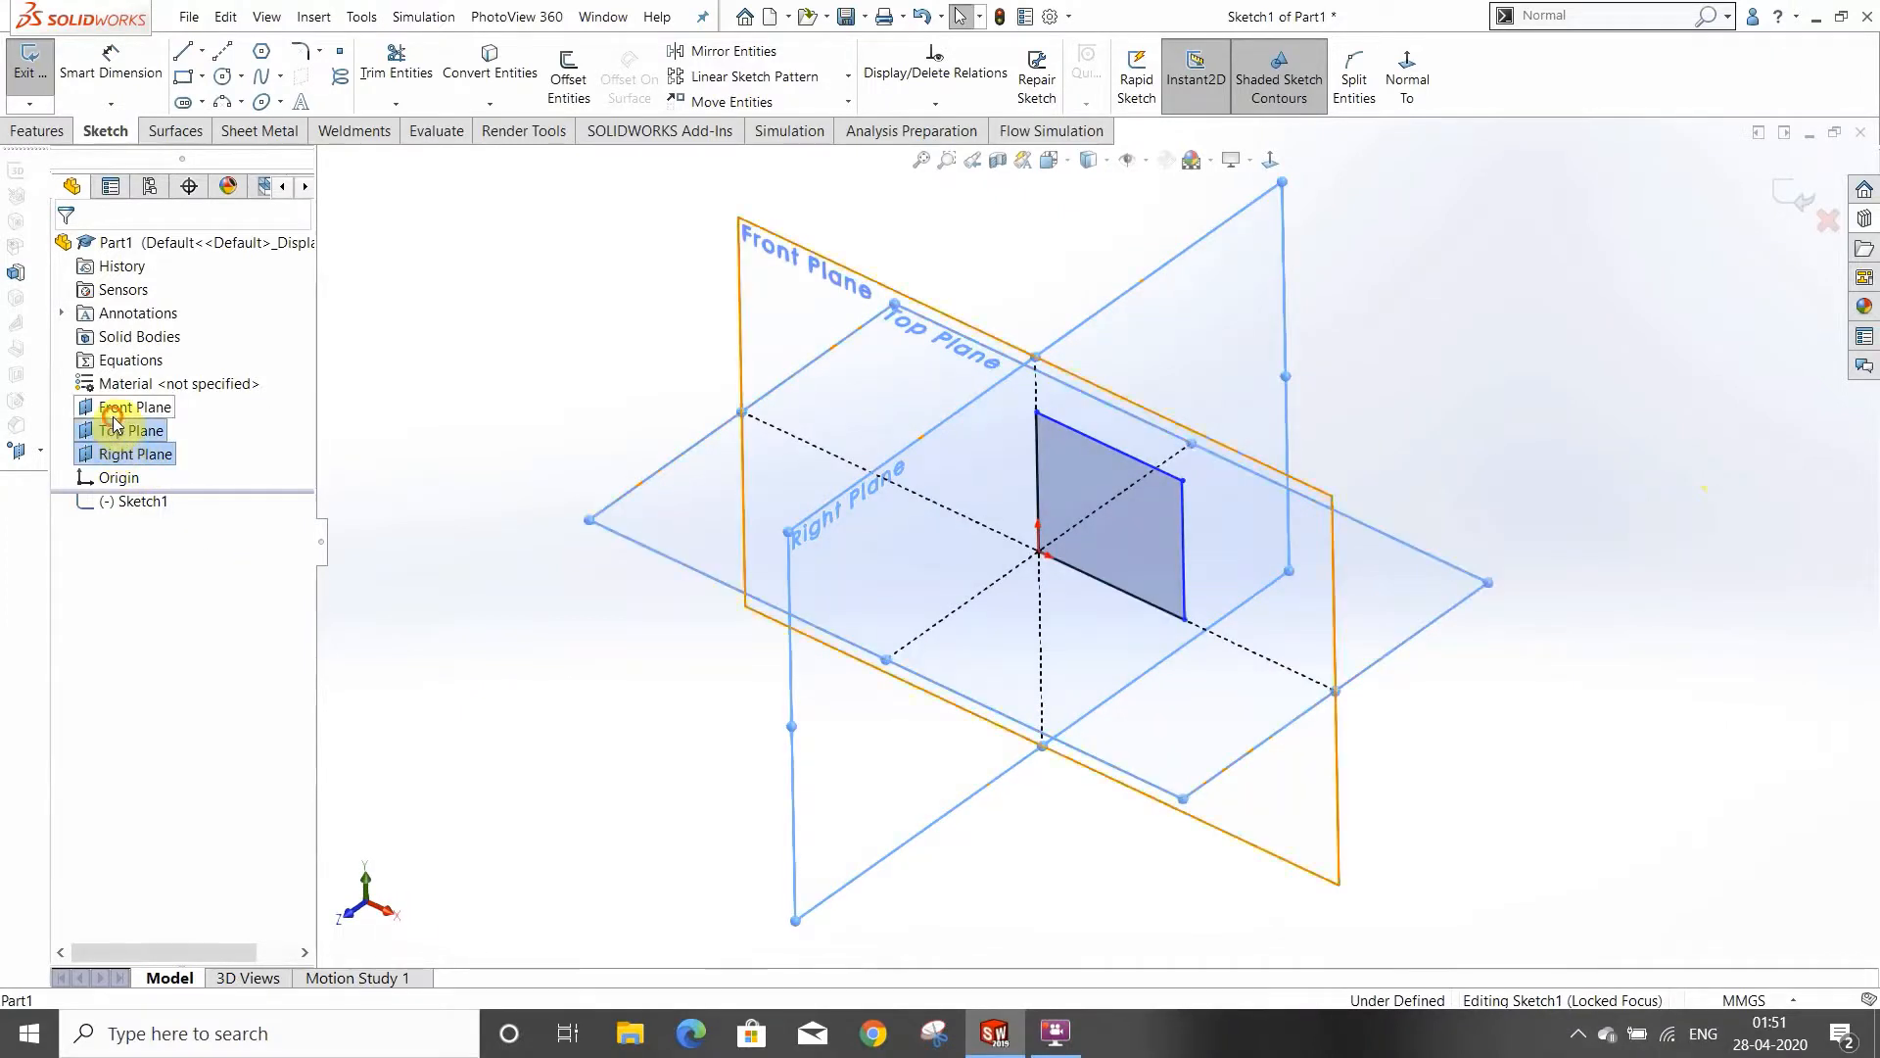
ctrl+click(113, 418)
click(136, 389)
click(452, 490)
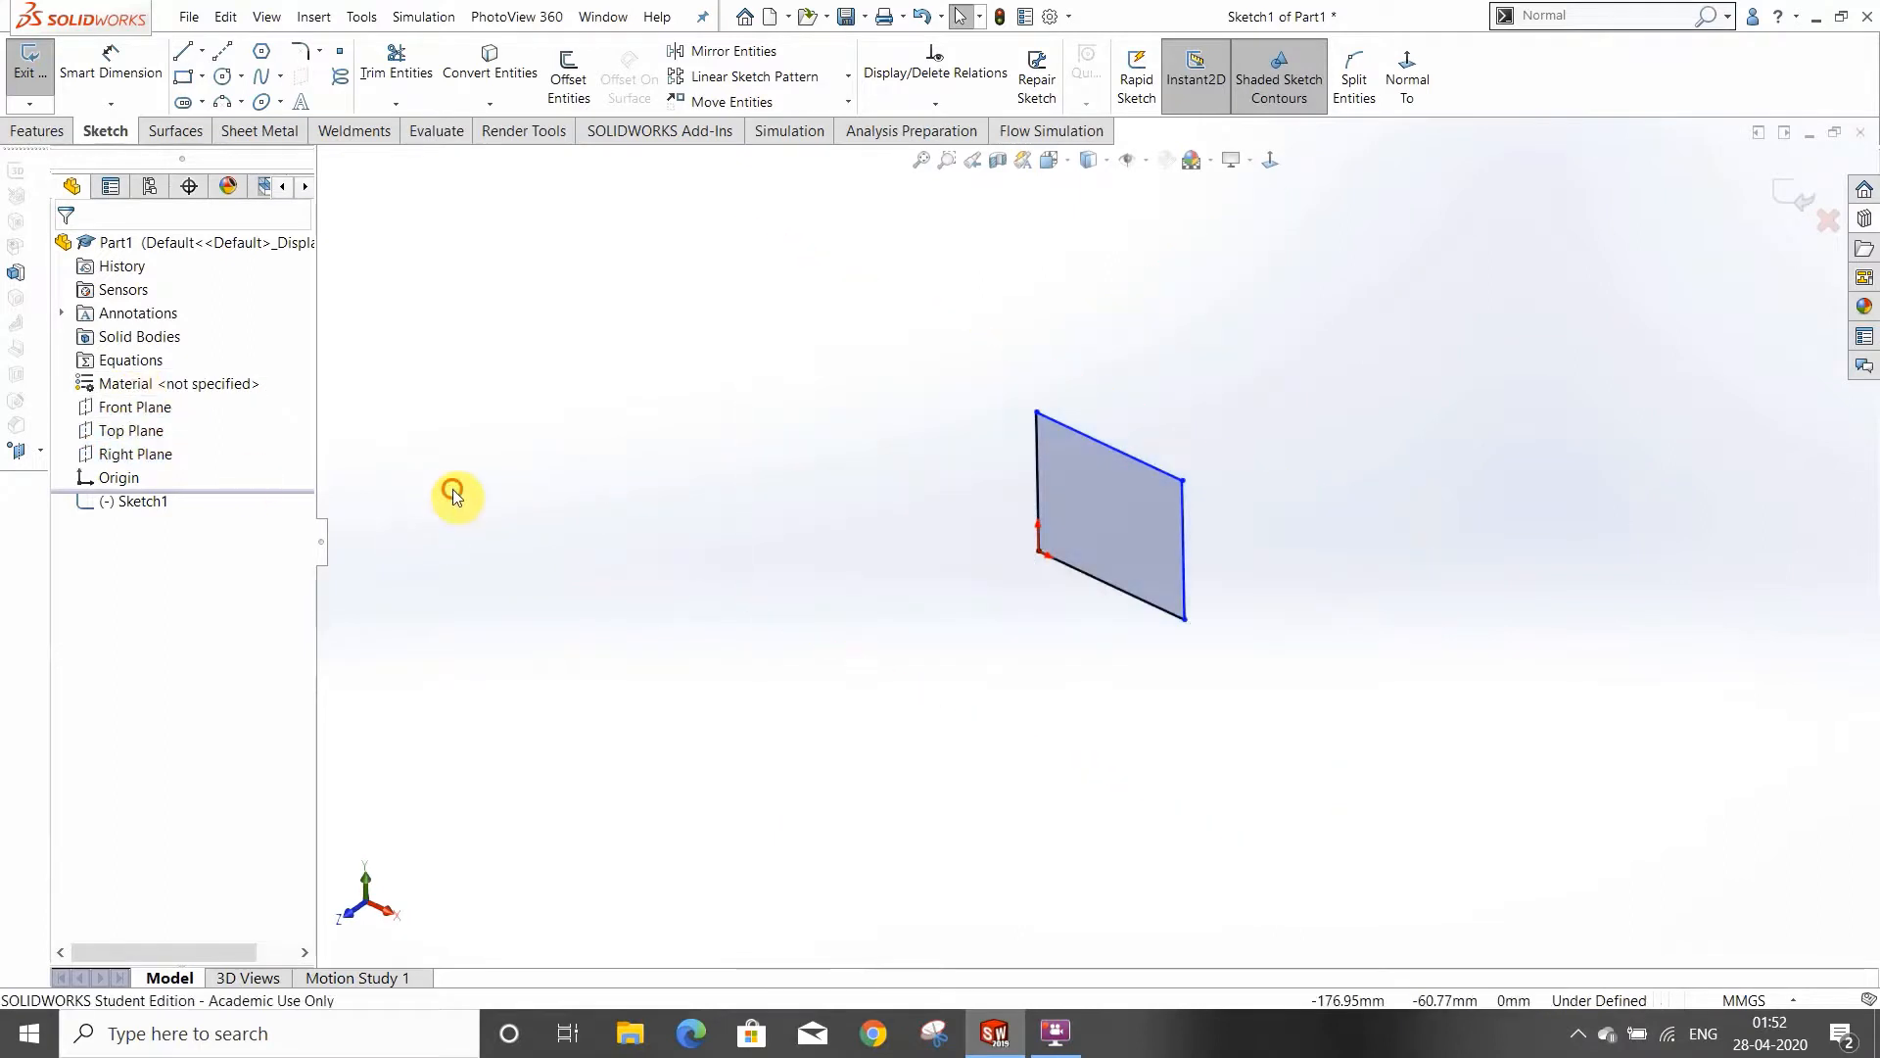
scroll(1195, 501, down, 2)
mouse_move(1219, 551)
middle_down()
mouse_move(1302, 441)
mouse_move(1272, 555)
mouse_move(1204, 608)
mouse_move(1232, 636)
mouse_move(1074, 567)
middle_up()
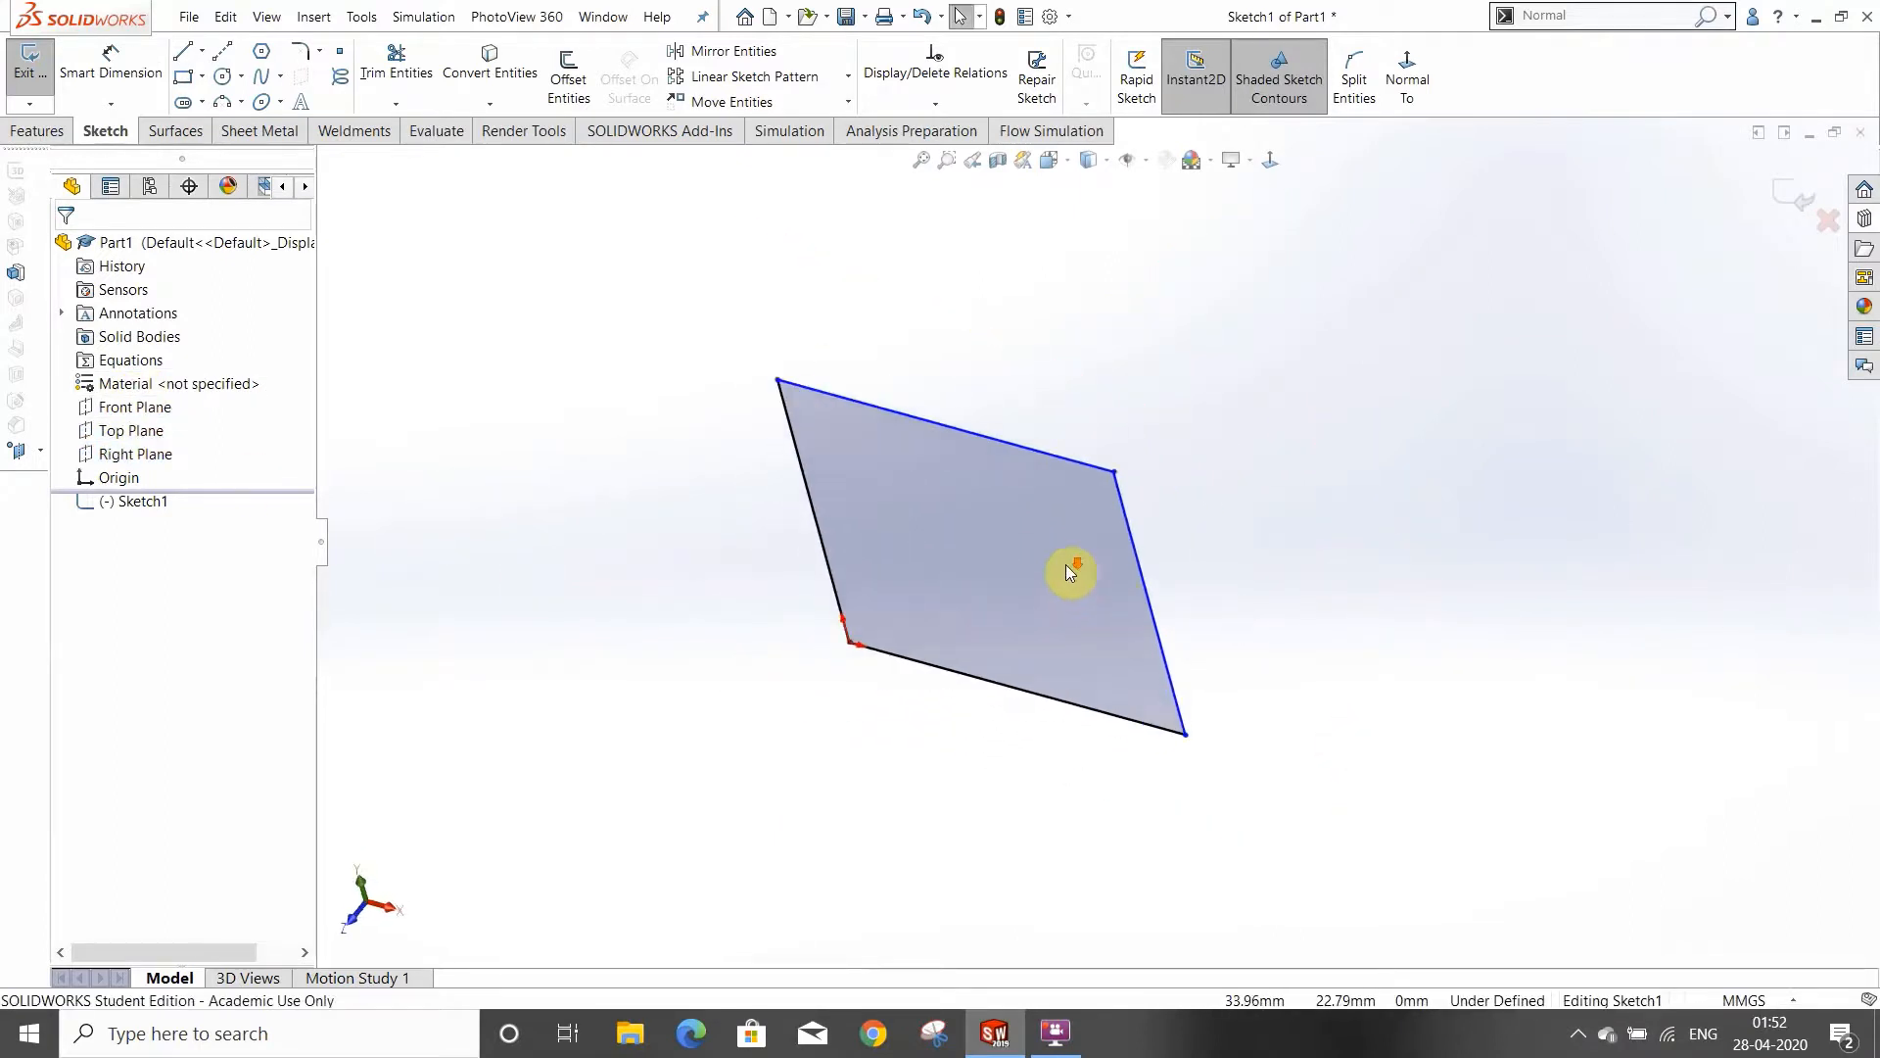
middle_drag(1276, 584, 1314, 461)
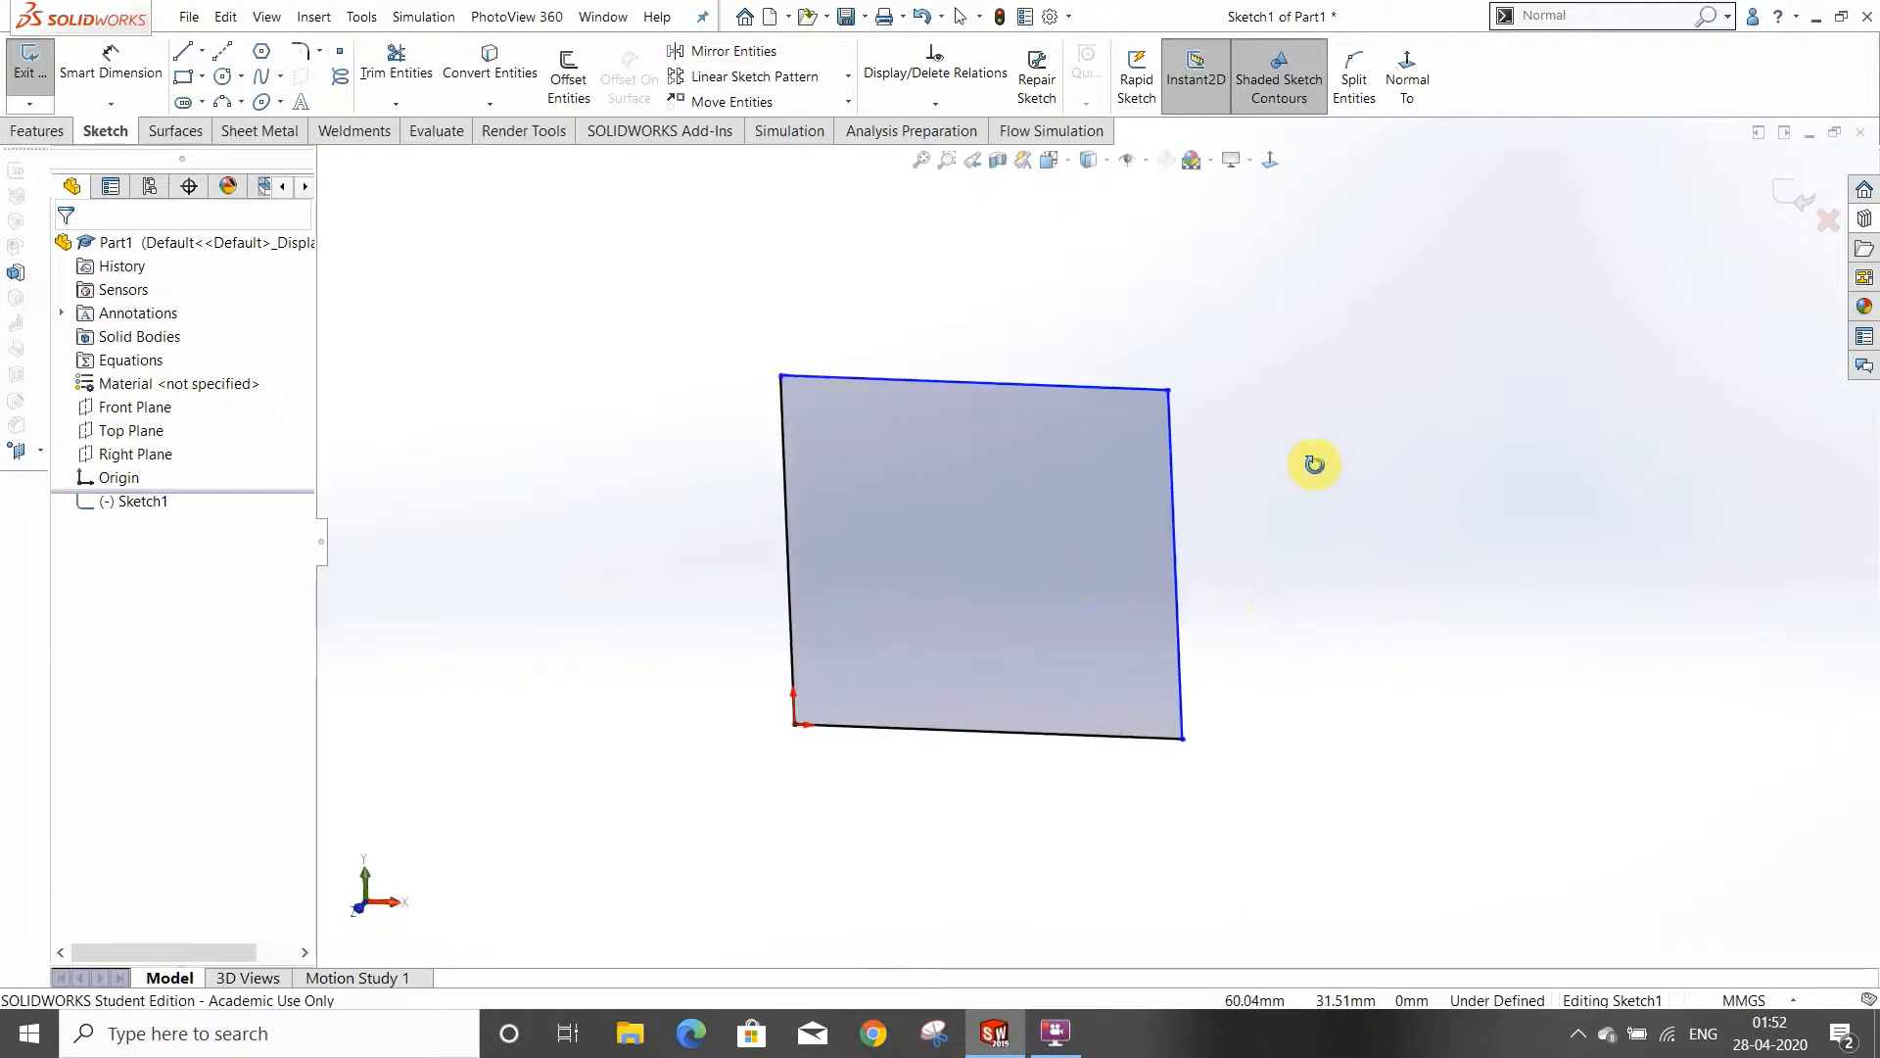
Dimension the rectangle's upper edge with Smart Dimension and set its length to 30 mm
click(111, 61)
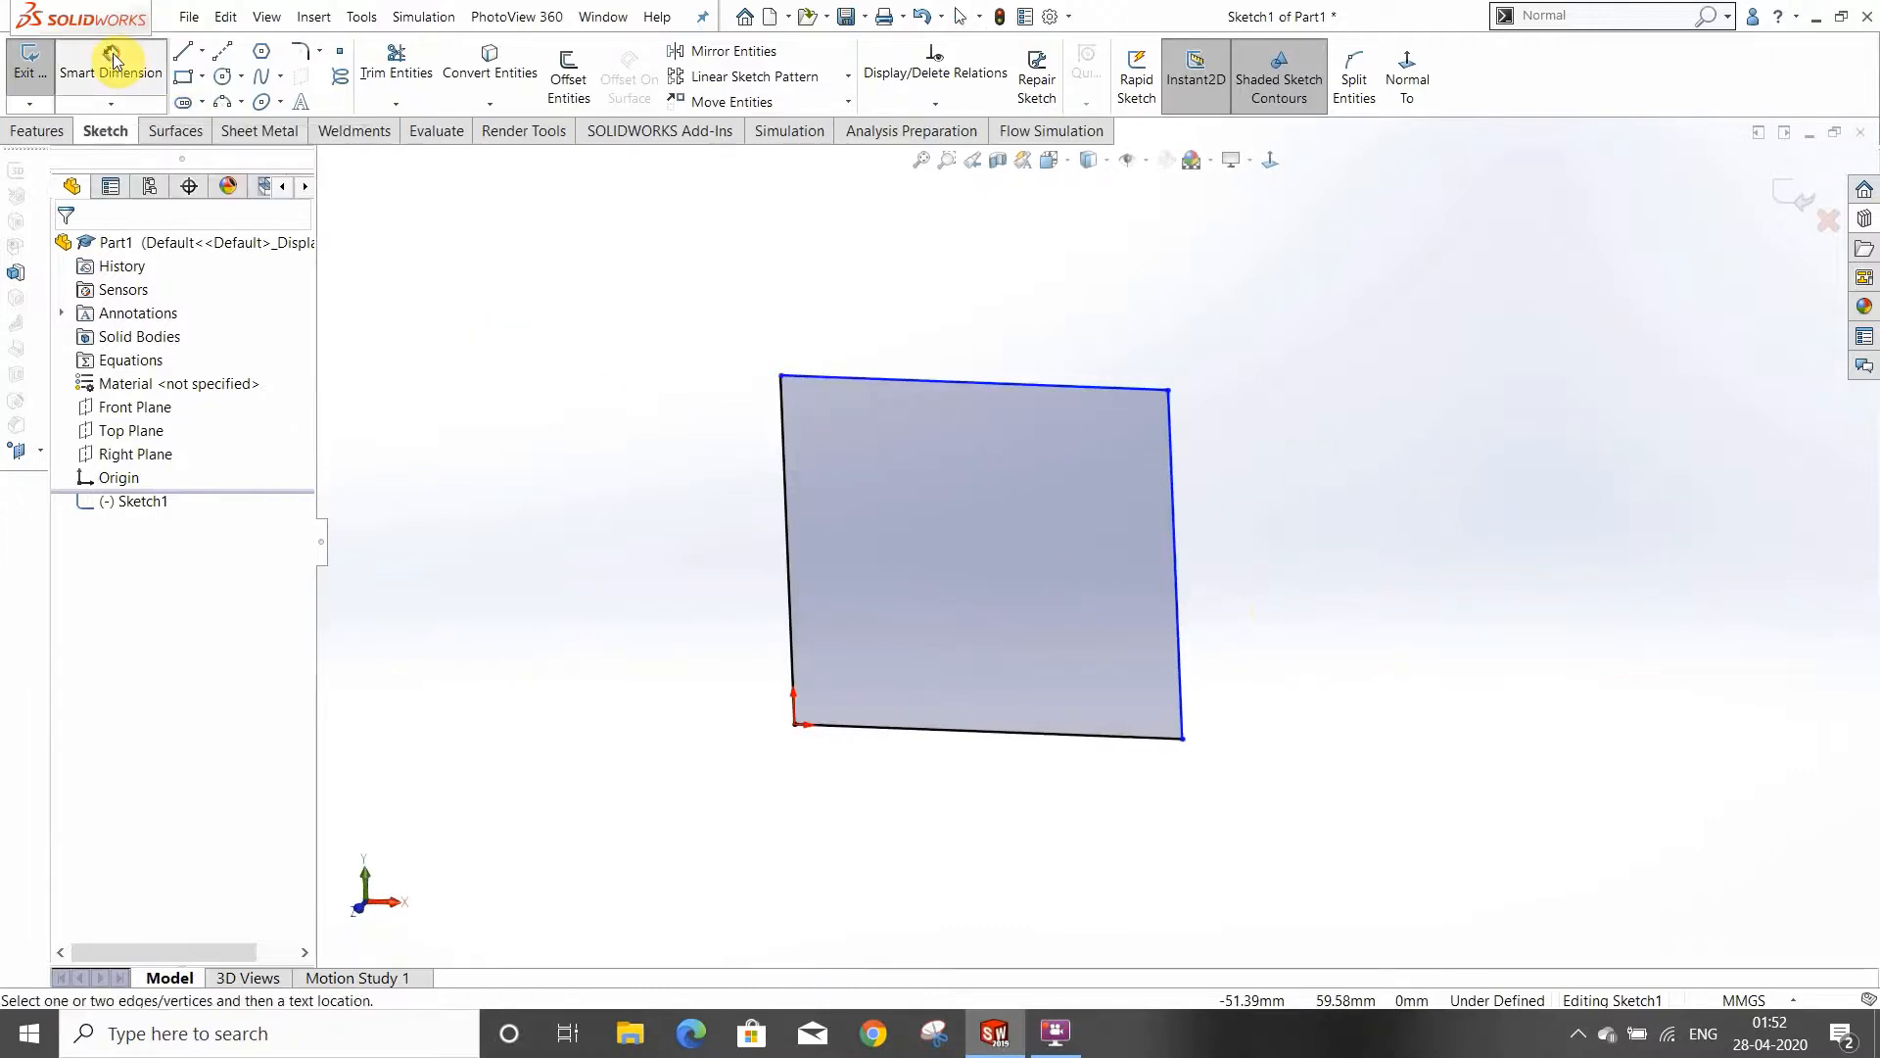
click(977, 388)
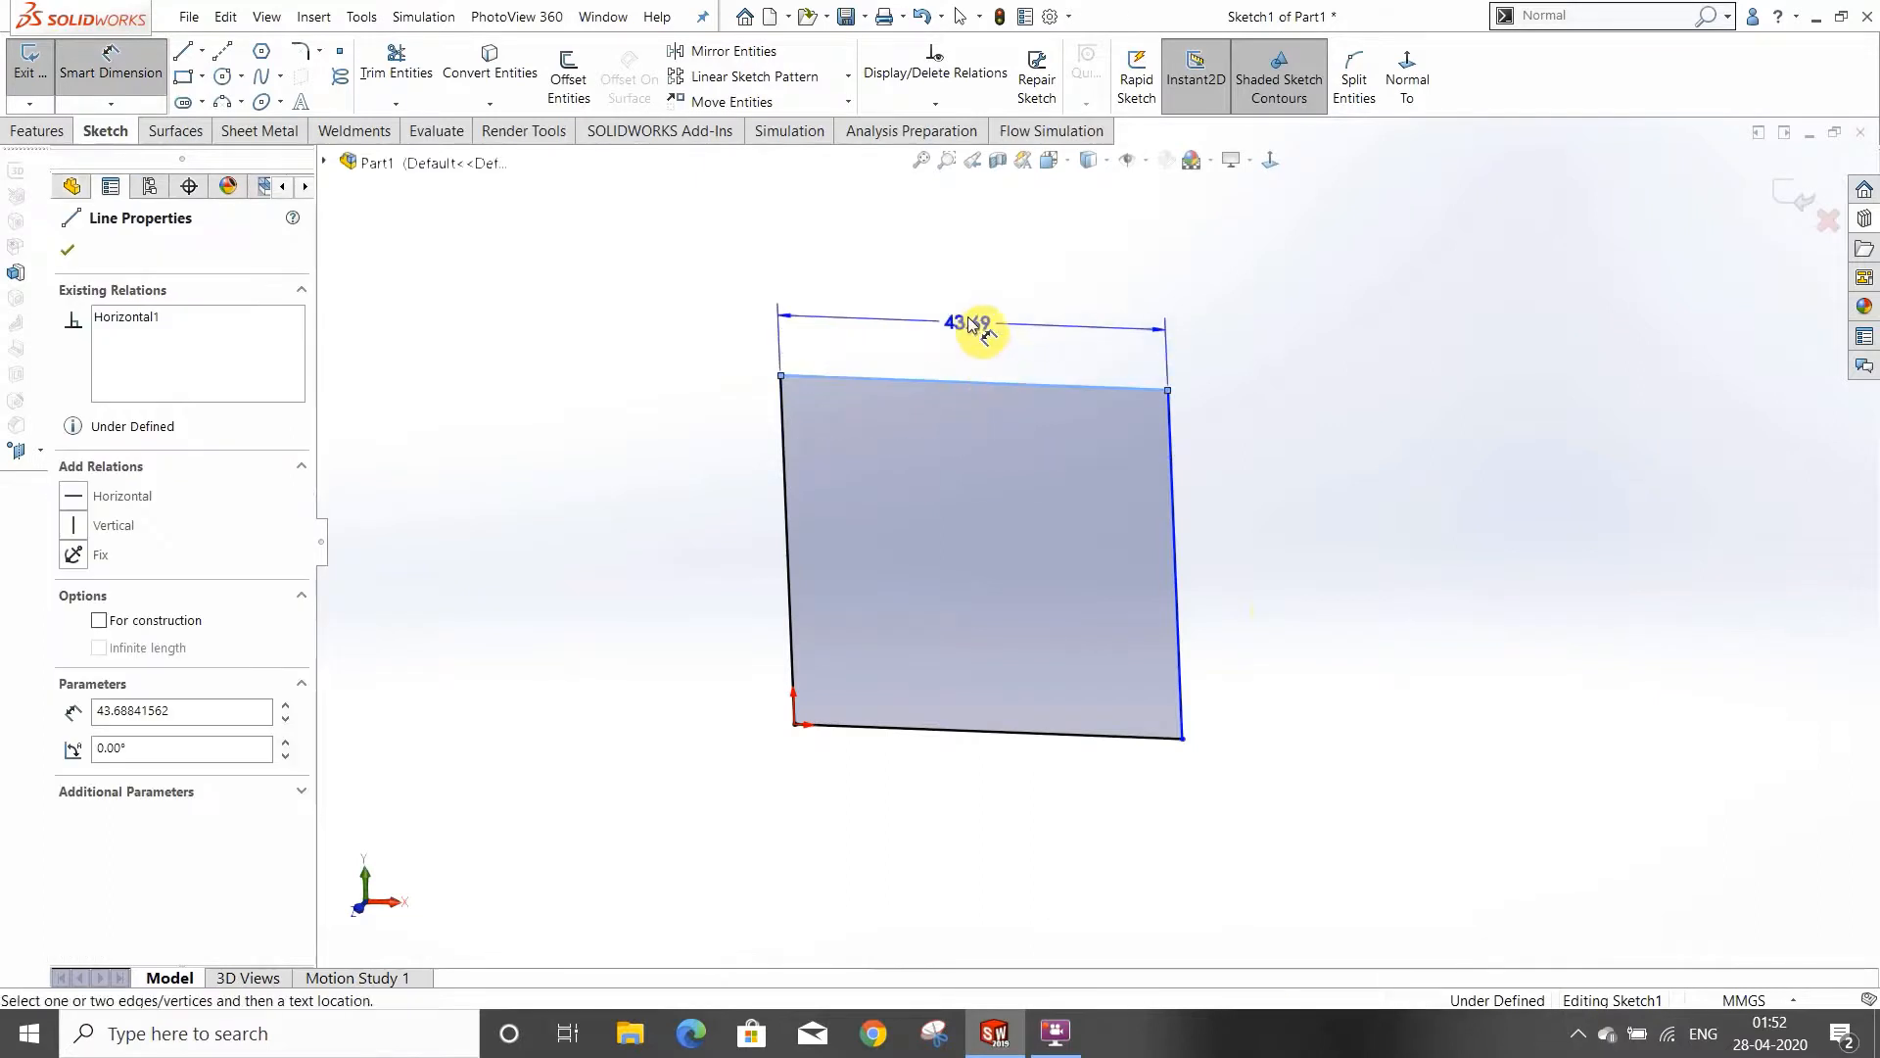
click(973, 328)
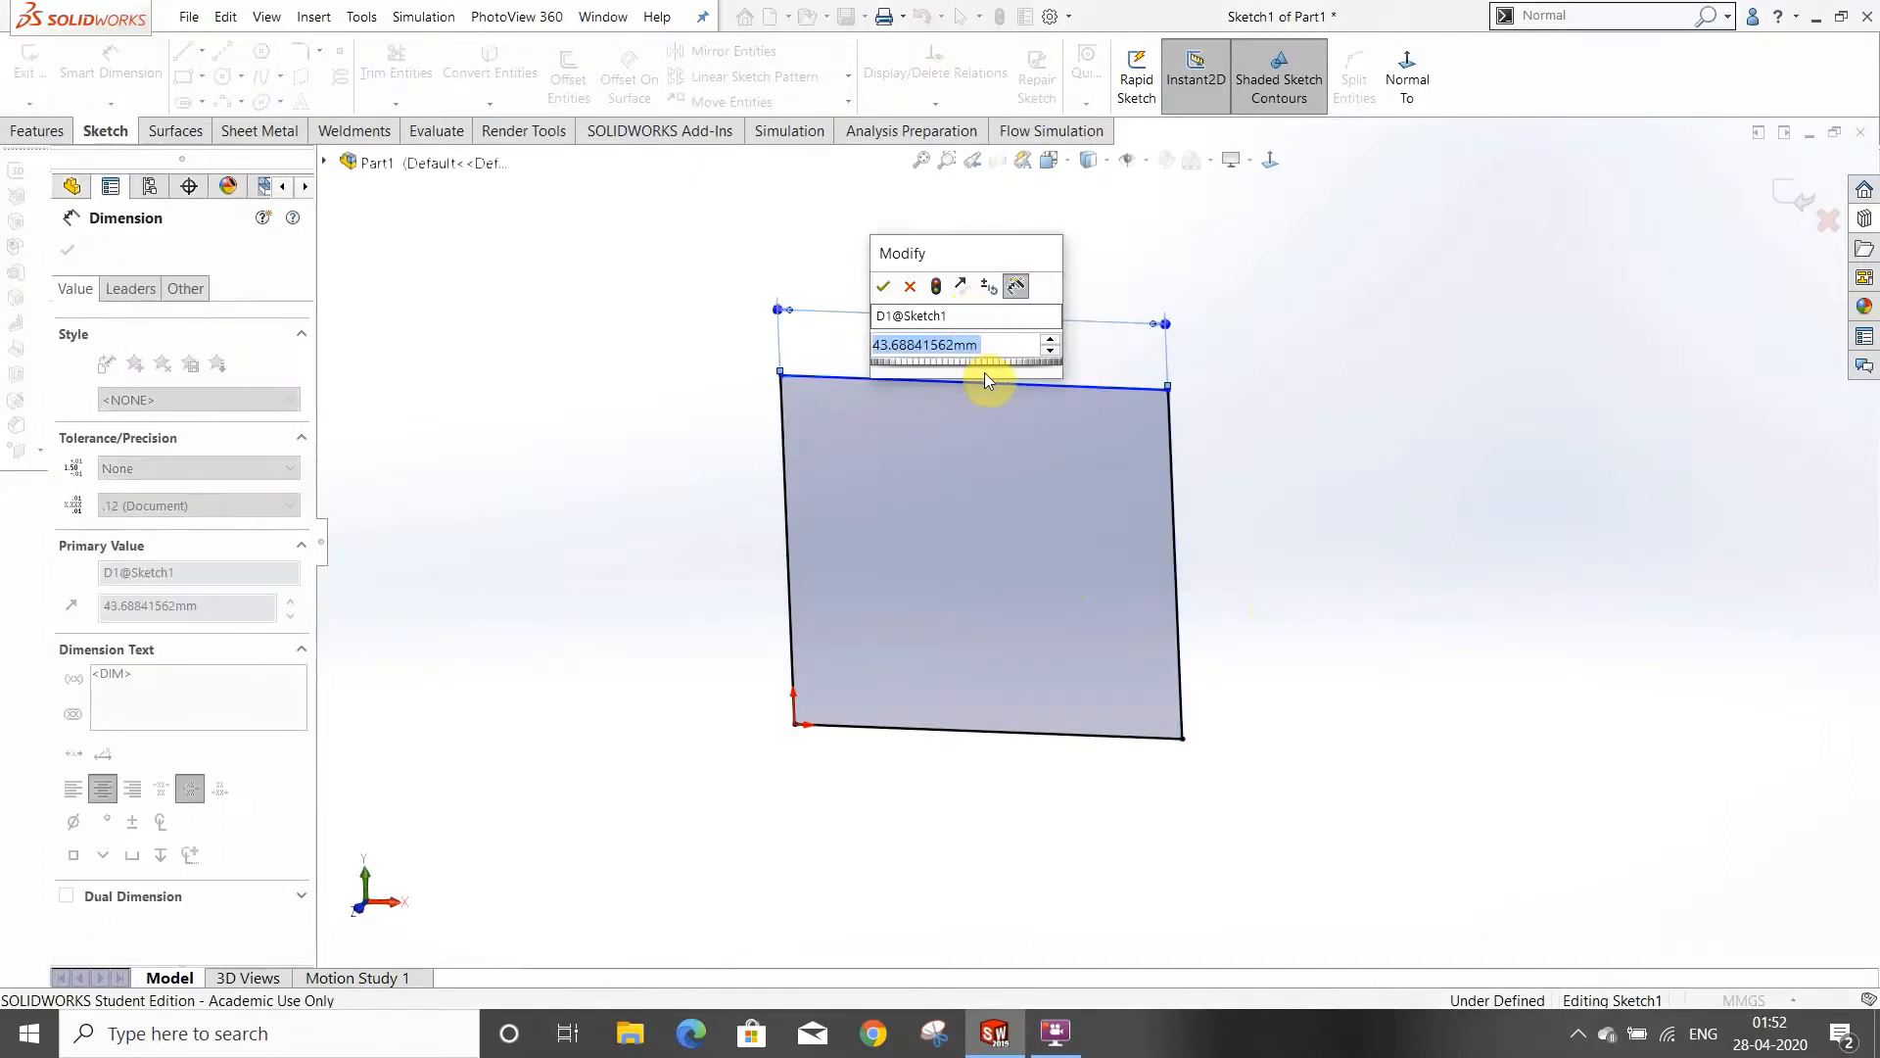
text(30)
key(Return)
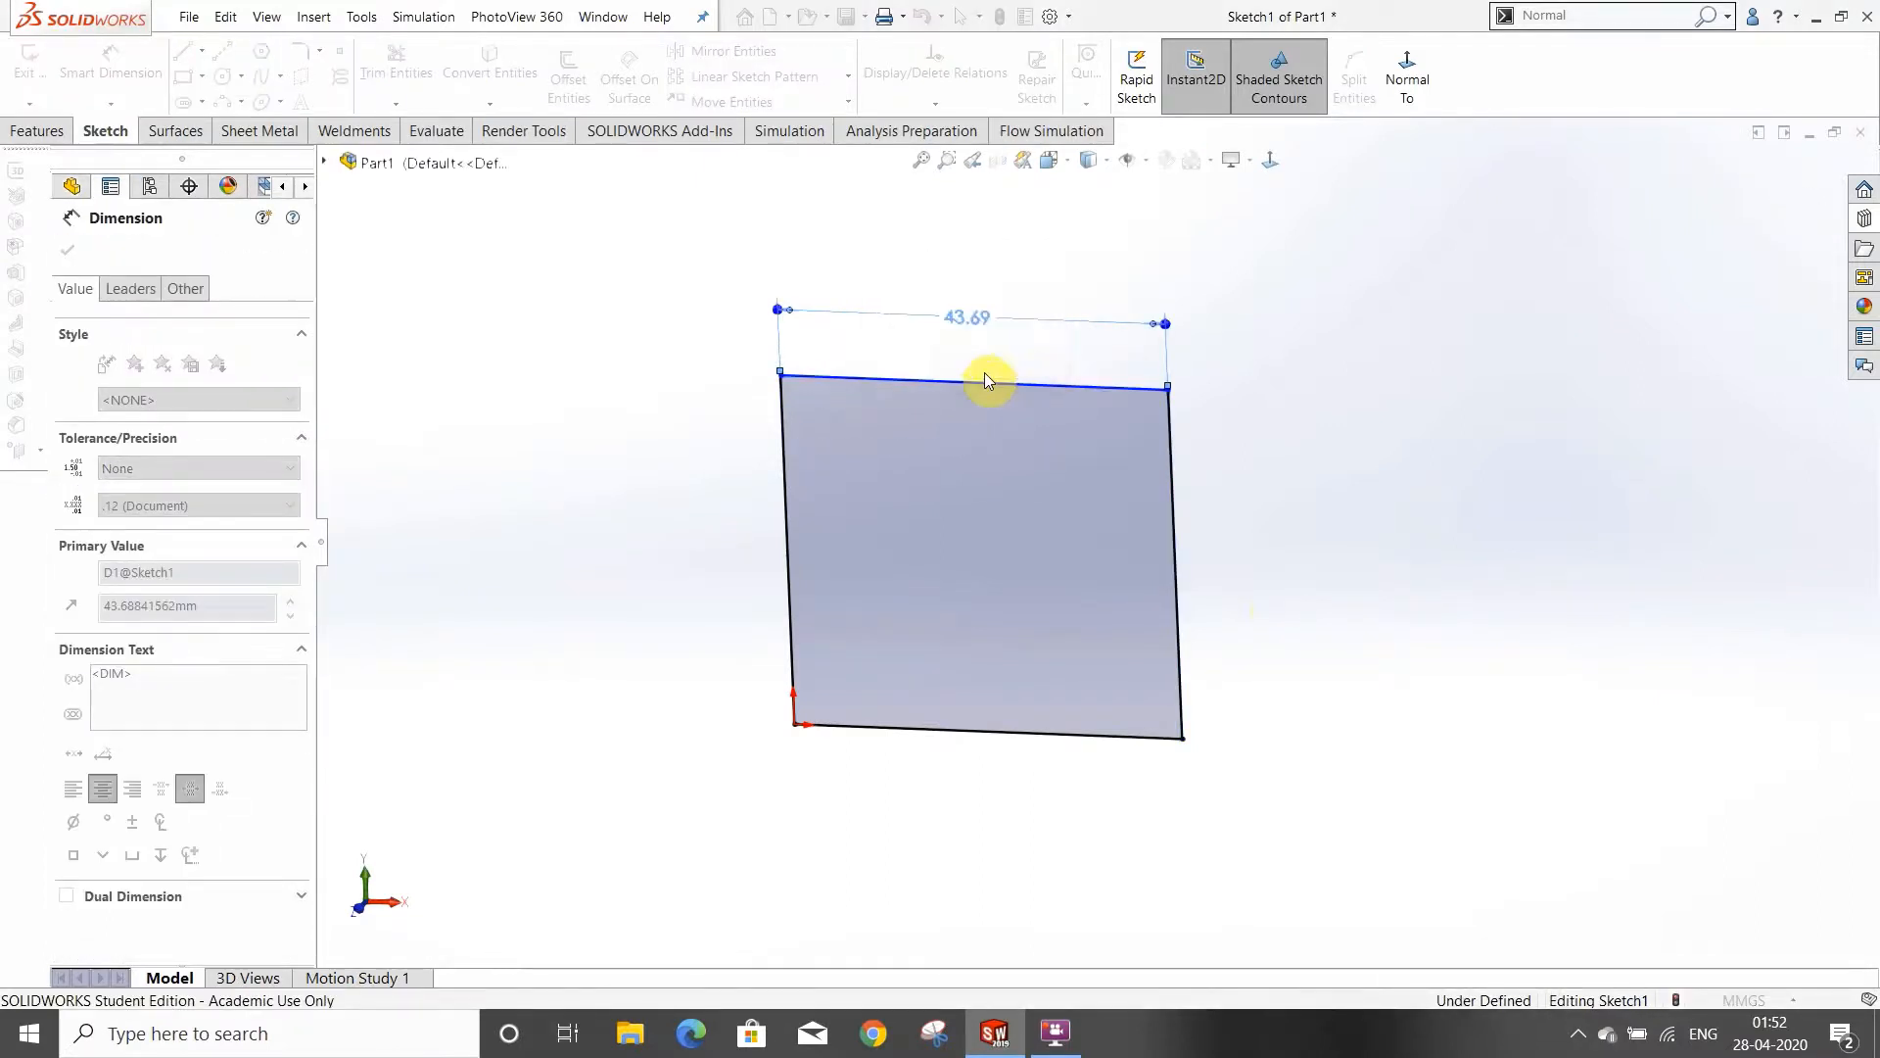
Dimension the rectangle's vertical edge opposite the origin, set its length to 40 mm, and exit the sketch
click(1052, 435)
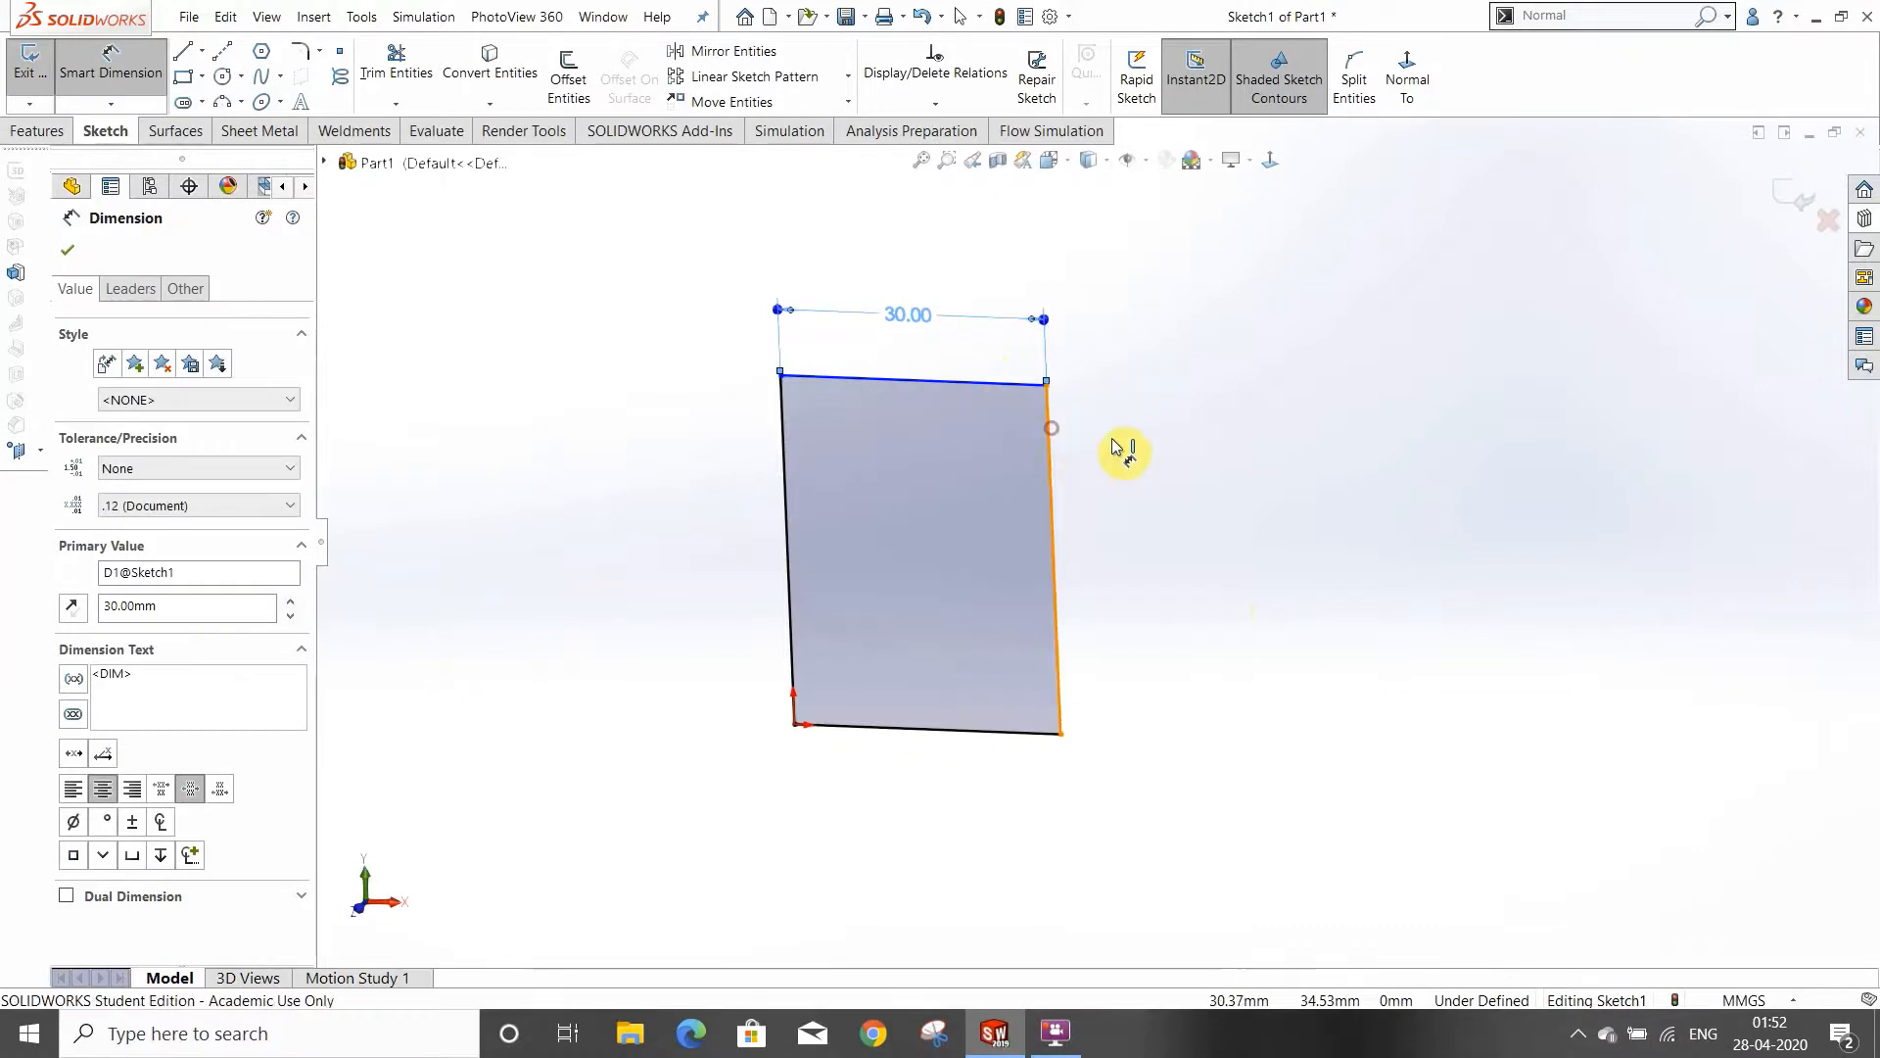
click(1251, 496)
text(40)
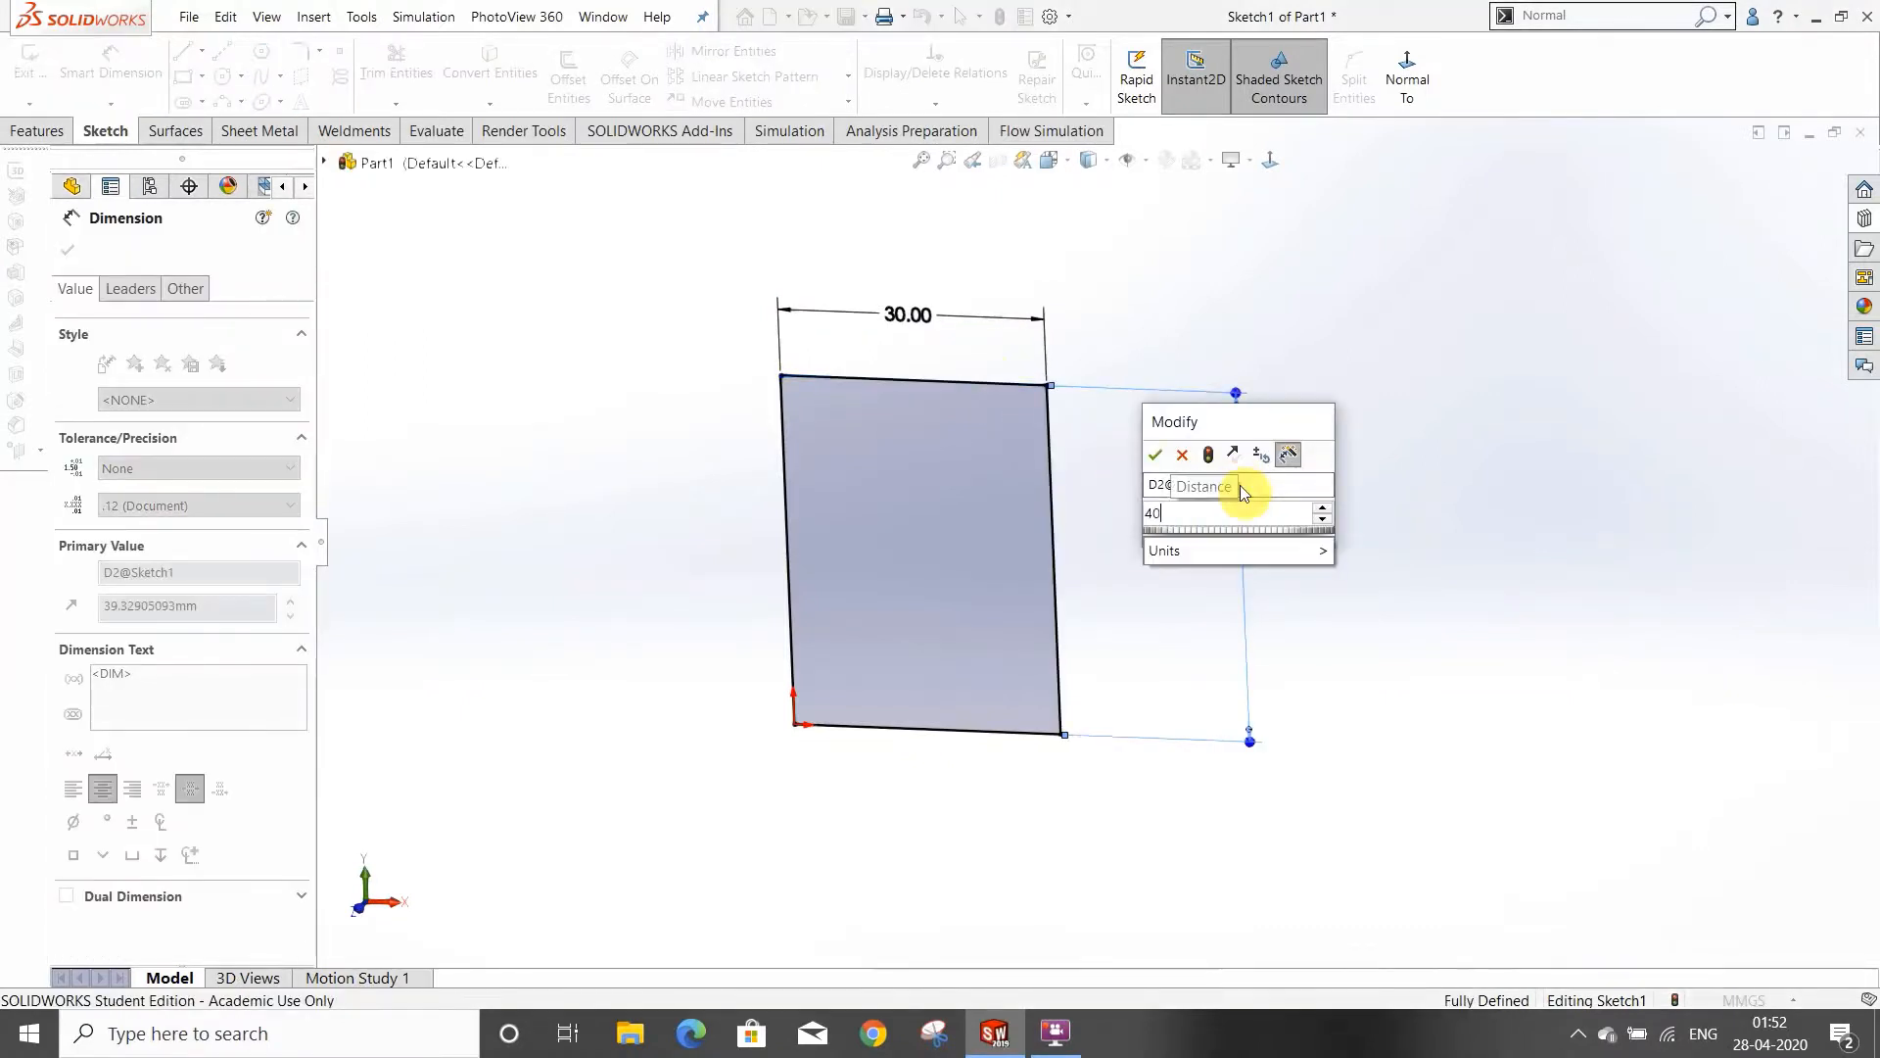
key(Return)
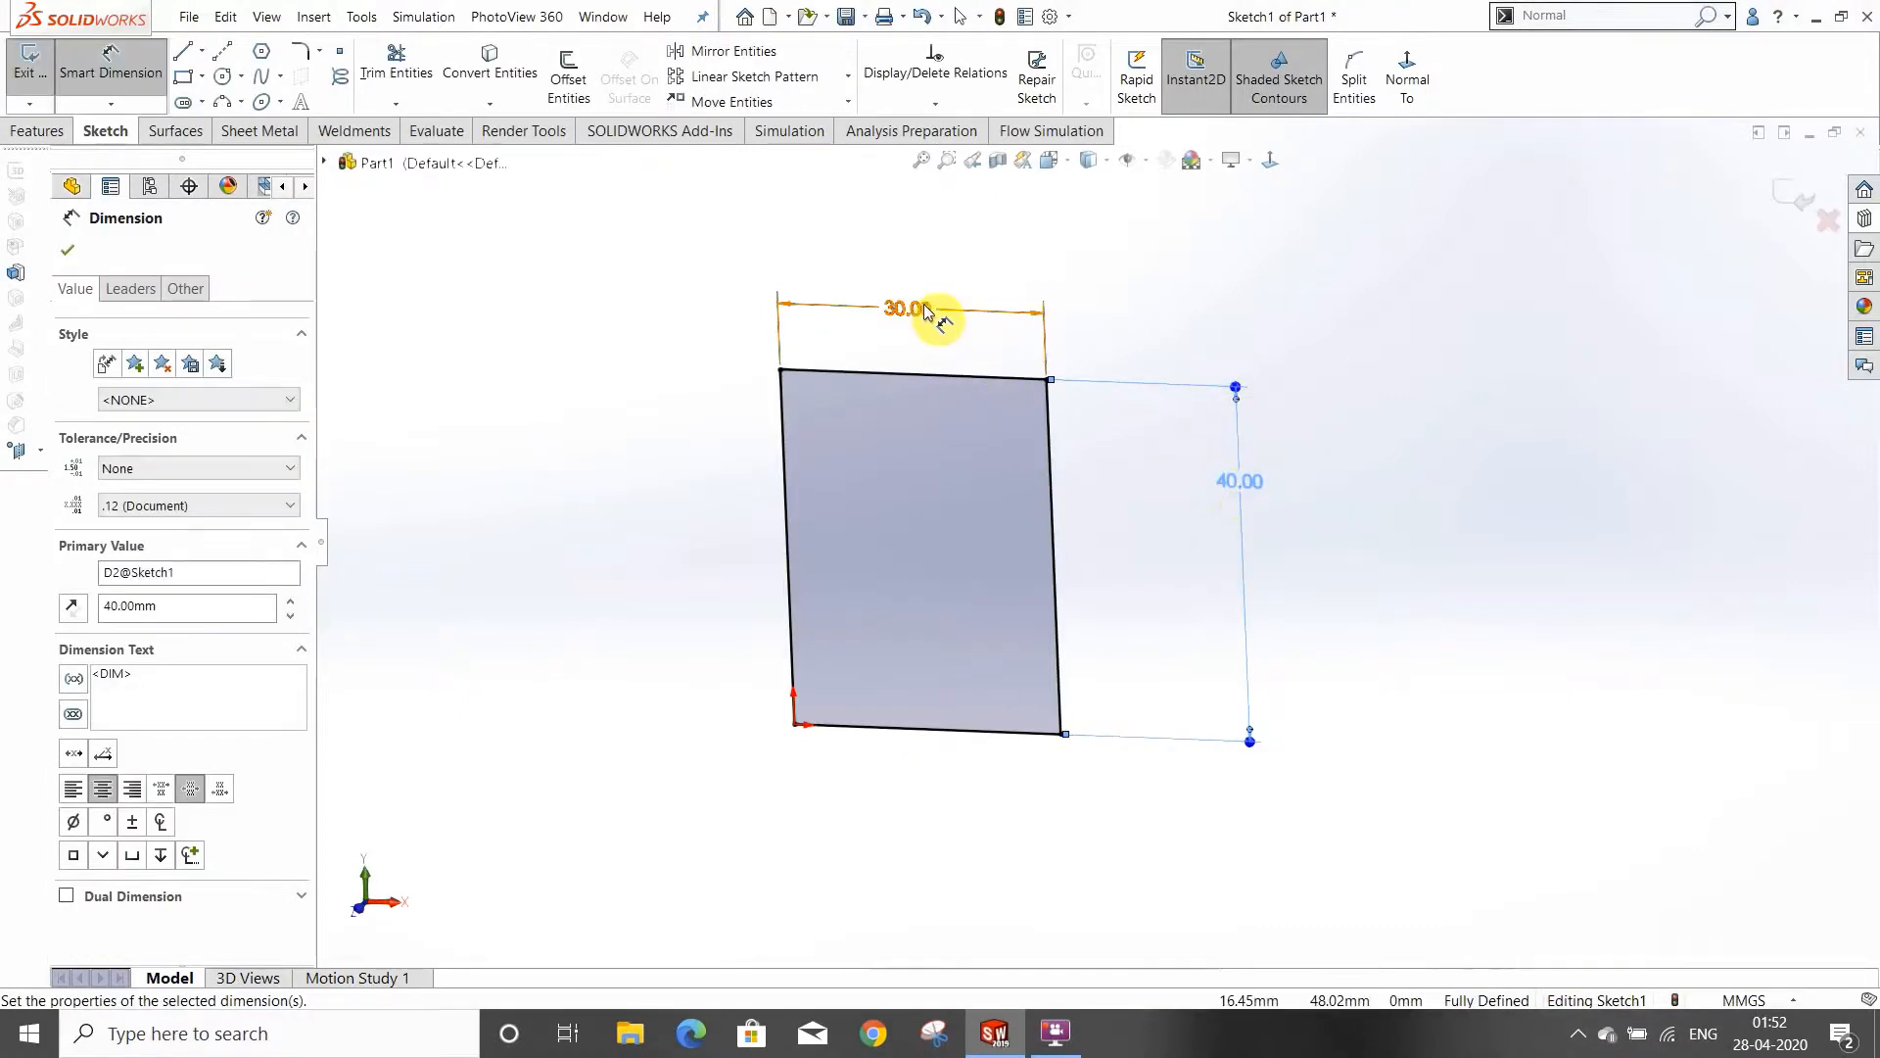
click(1785, 202)
click(1783, 193)
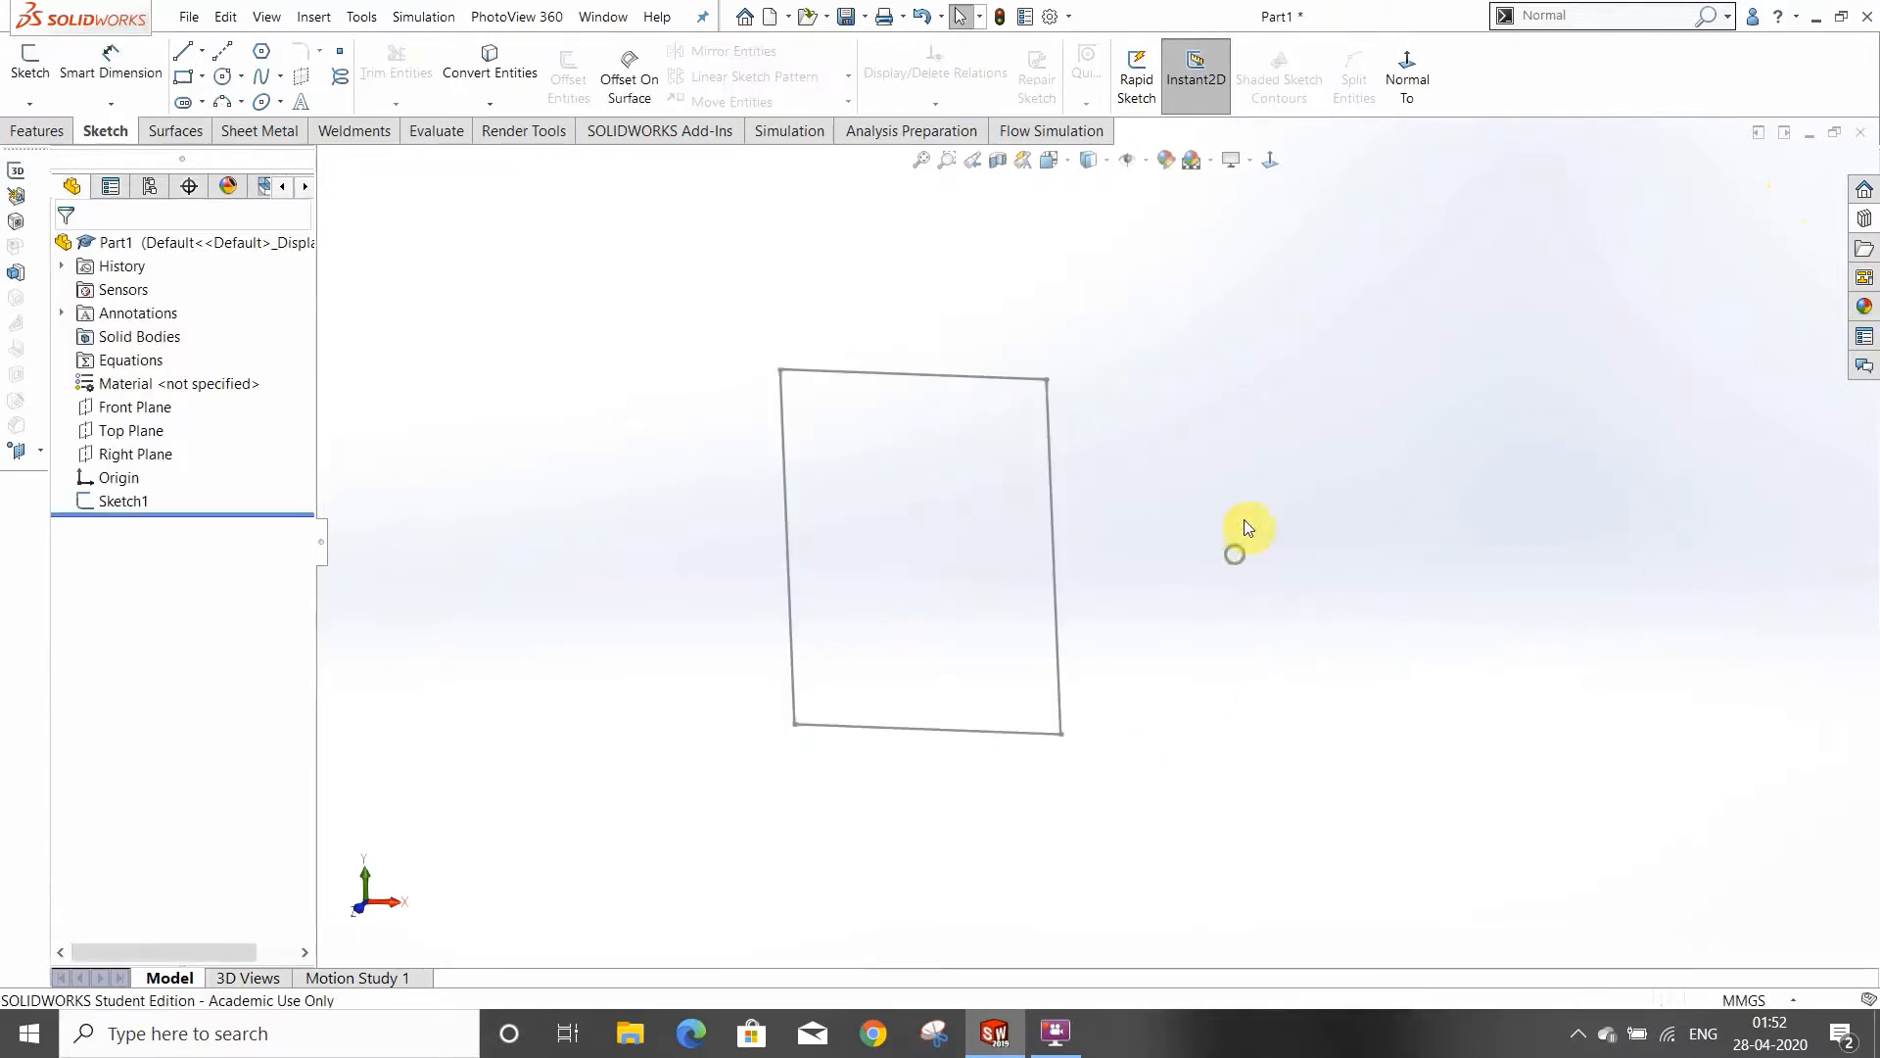
Rename the finished rectangle sketch in the feature tree as "Square sketch 1"
mouse_move(1246, 527)
middle_down()
mouse_move(1398, 474)
mouse_move(1125, 755)
mouse_move(1246, 868)
middle_up()
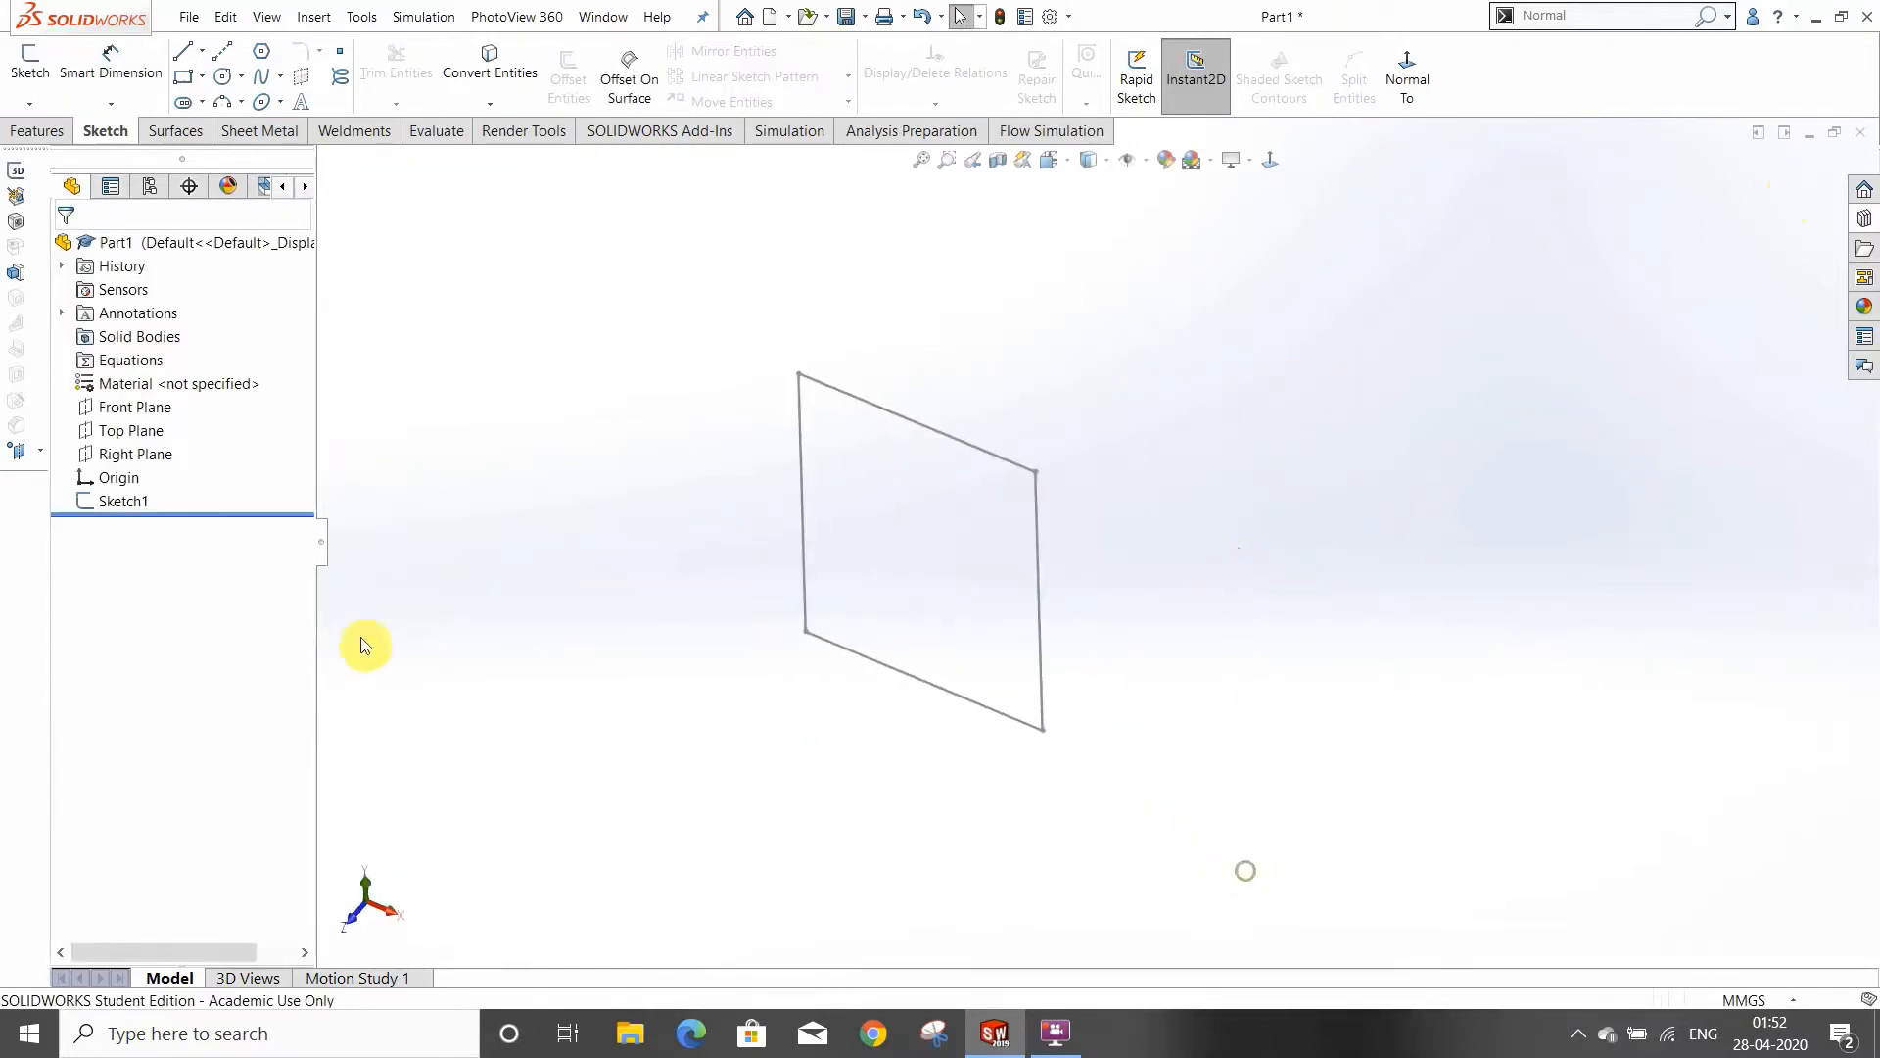
click(108, 502)
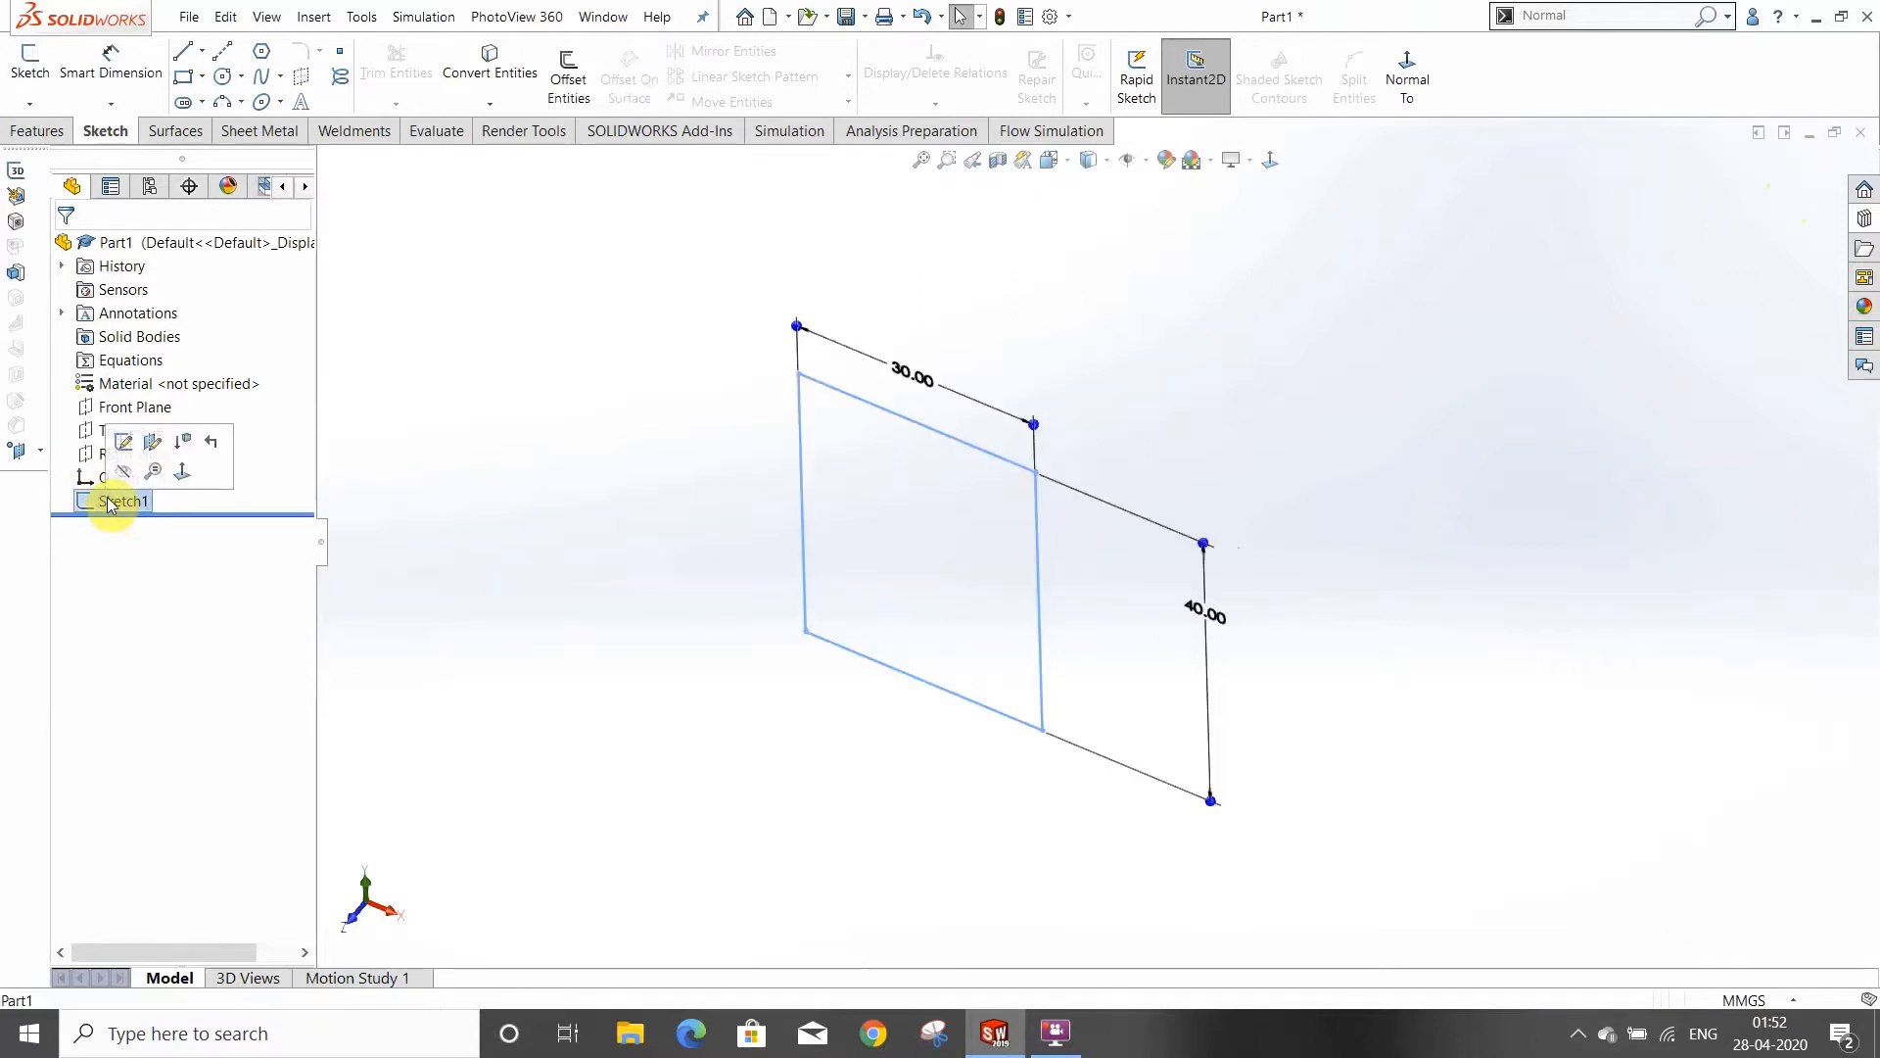
click(589, 599)
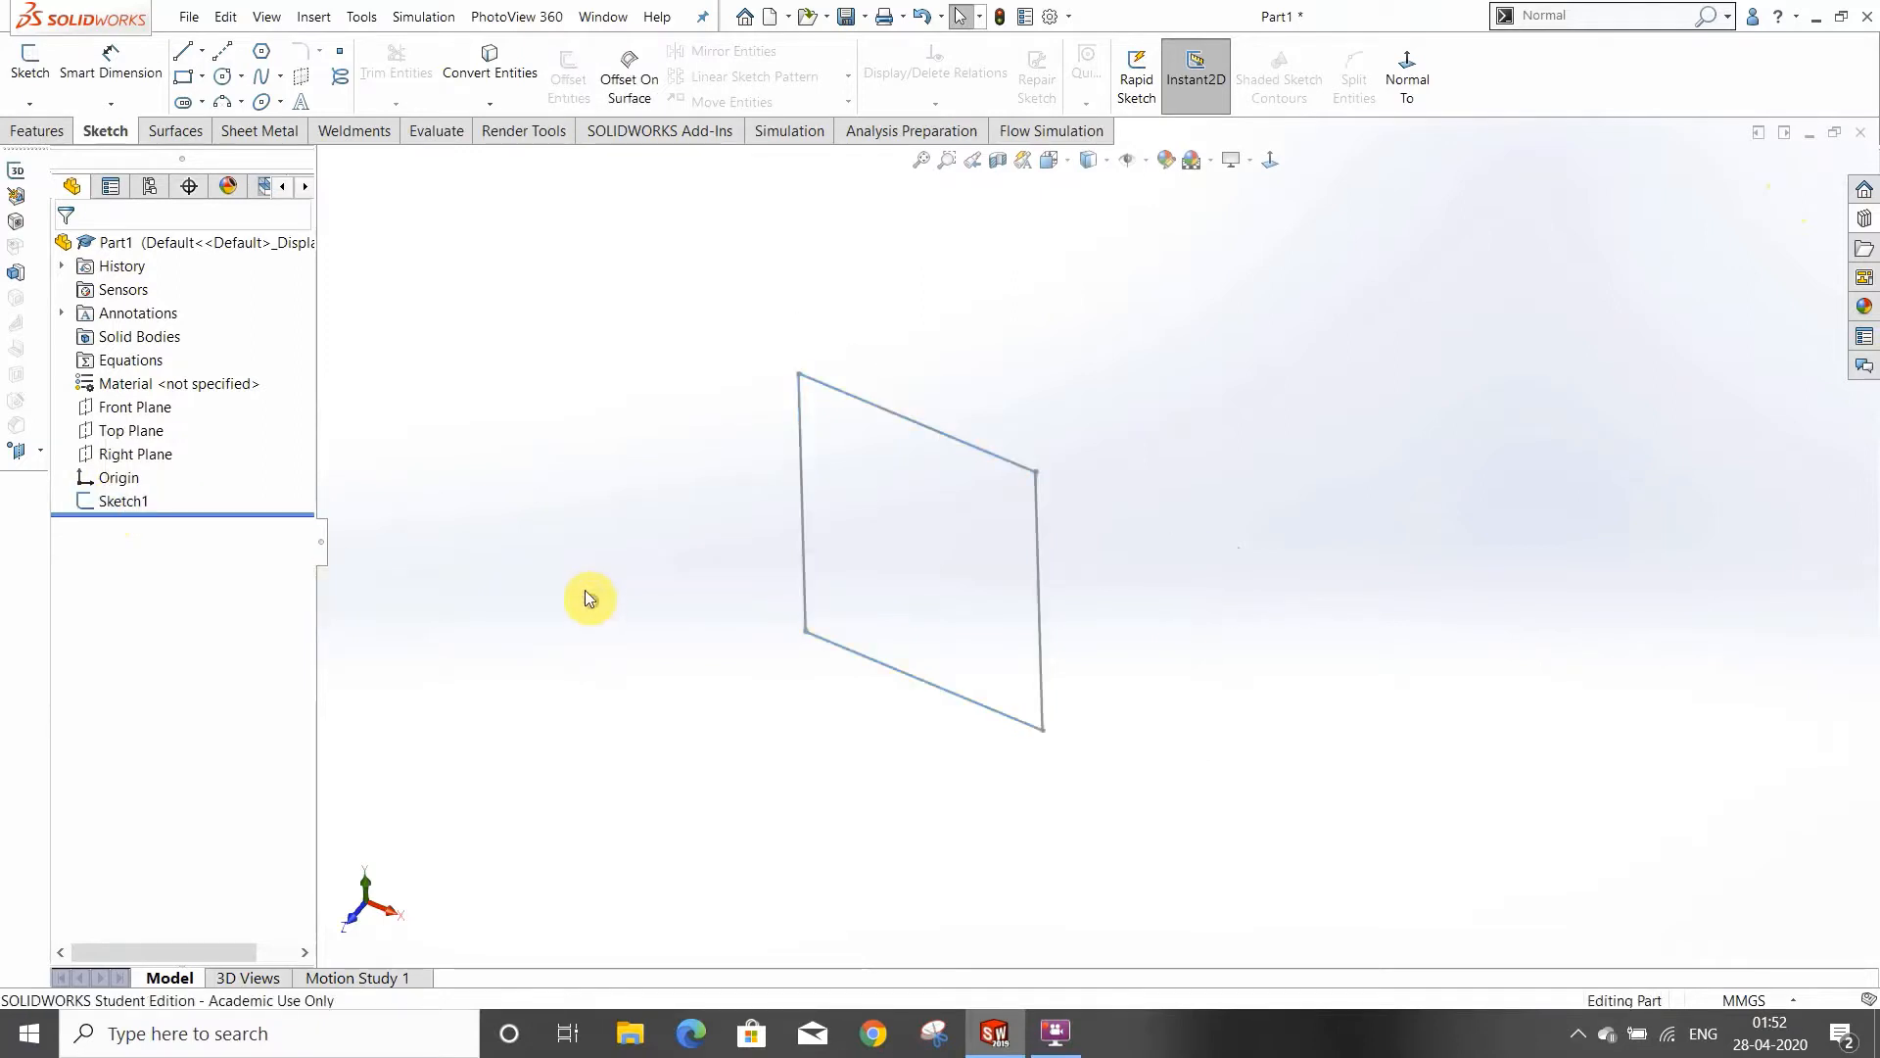
click(124, 509)
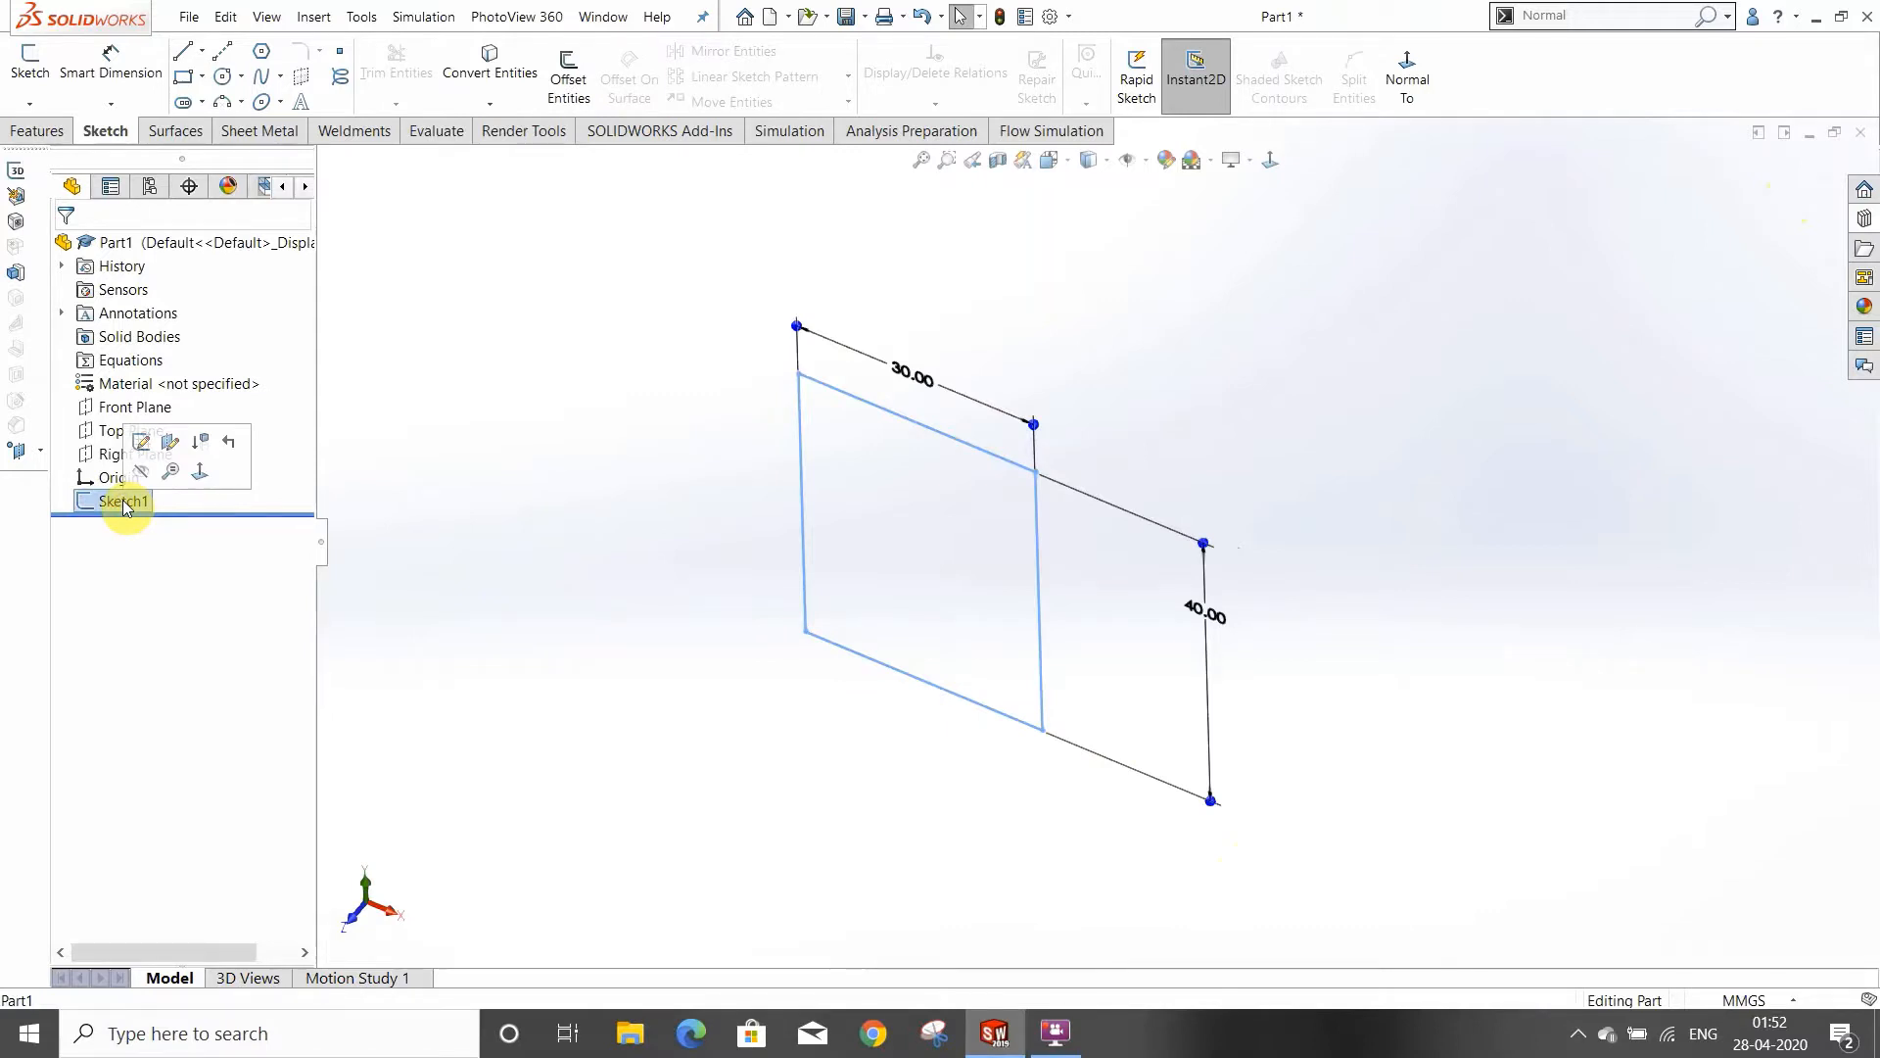
click(125, 501)
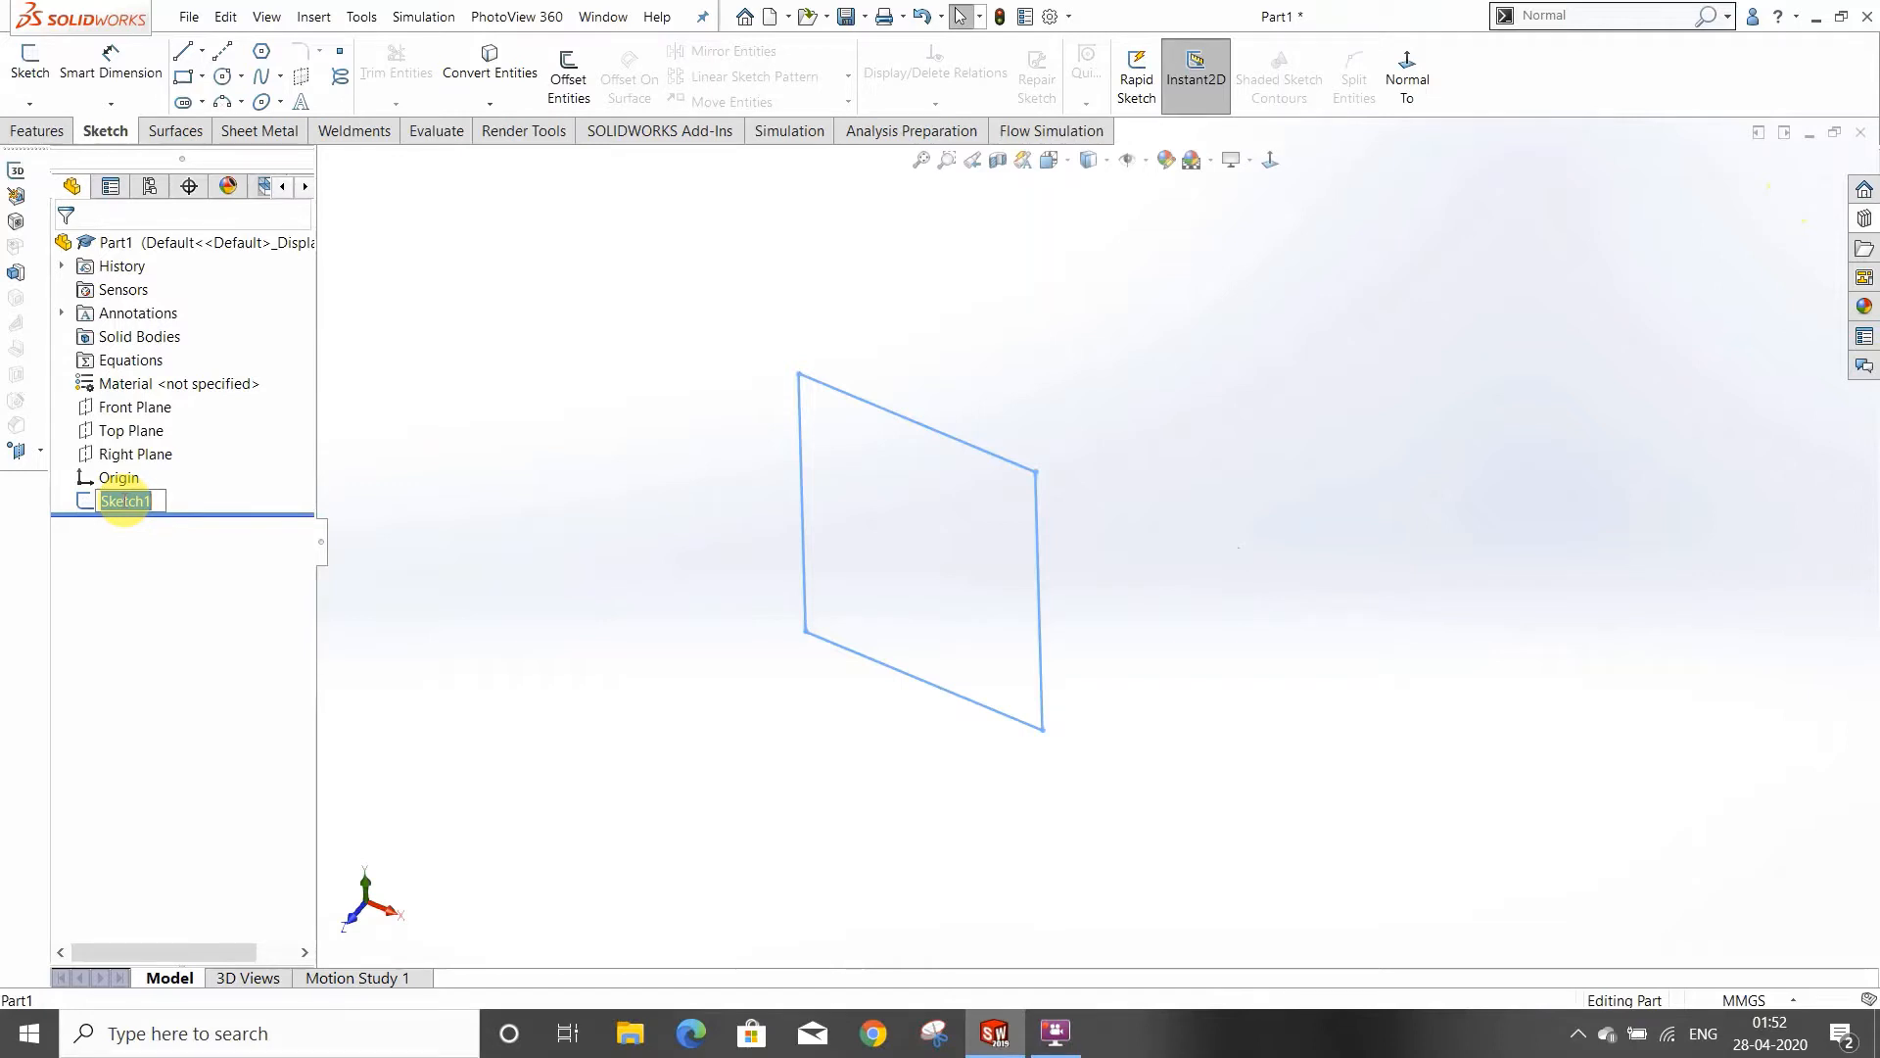
key(BackSpace)
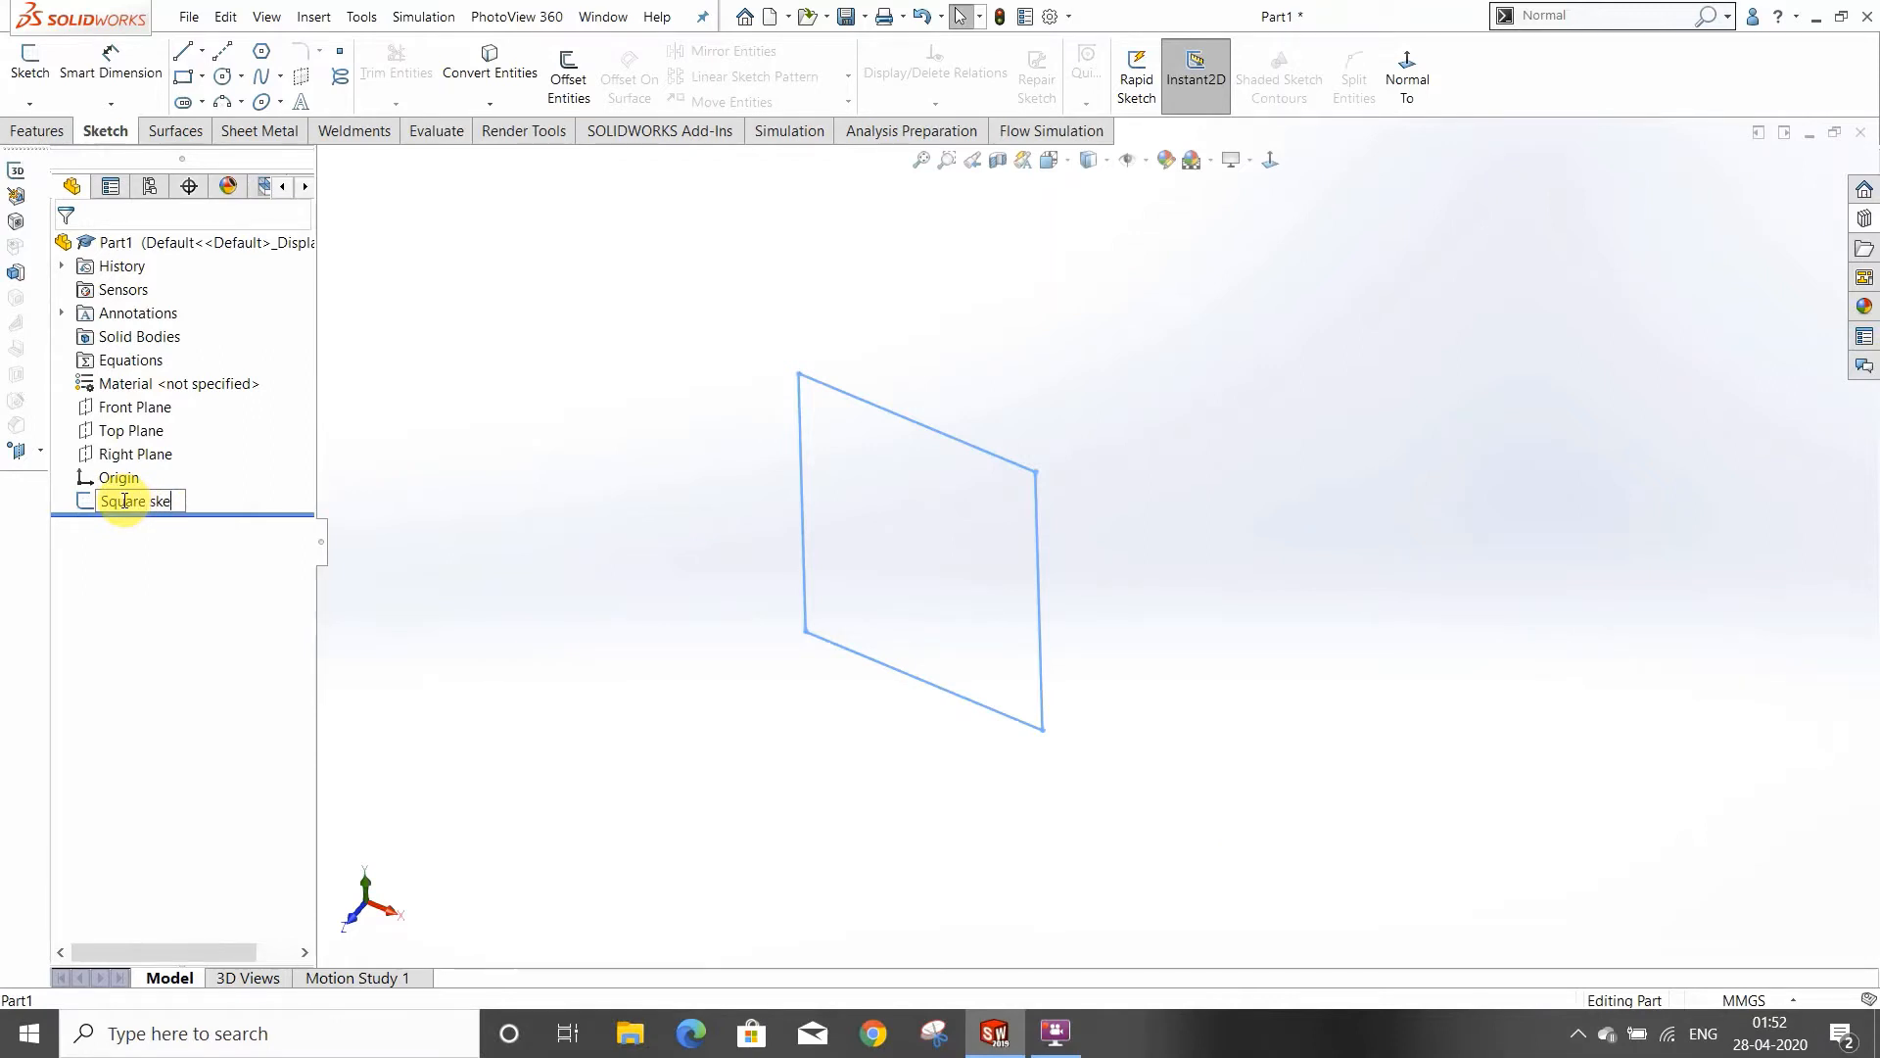
text(Square sketch 1)
key(Return)
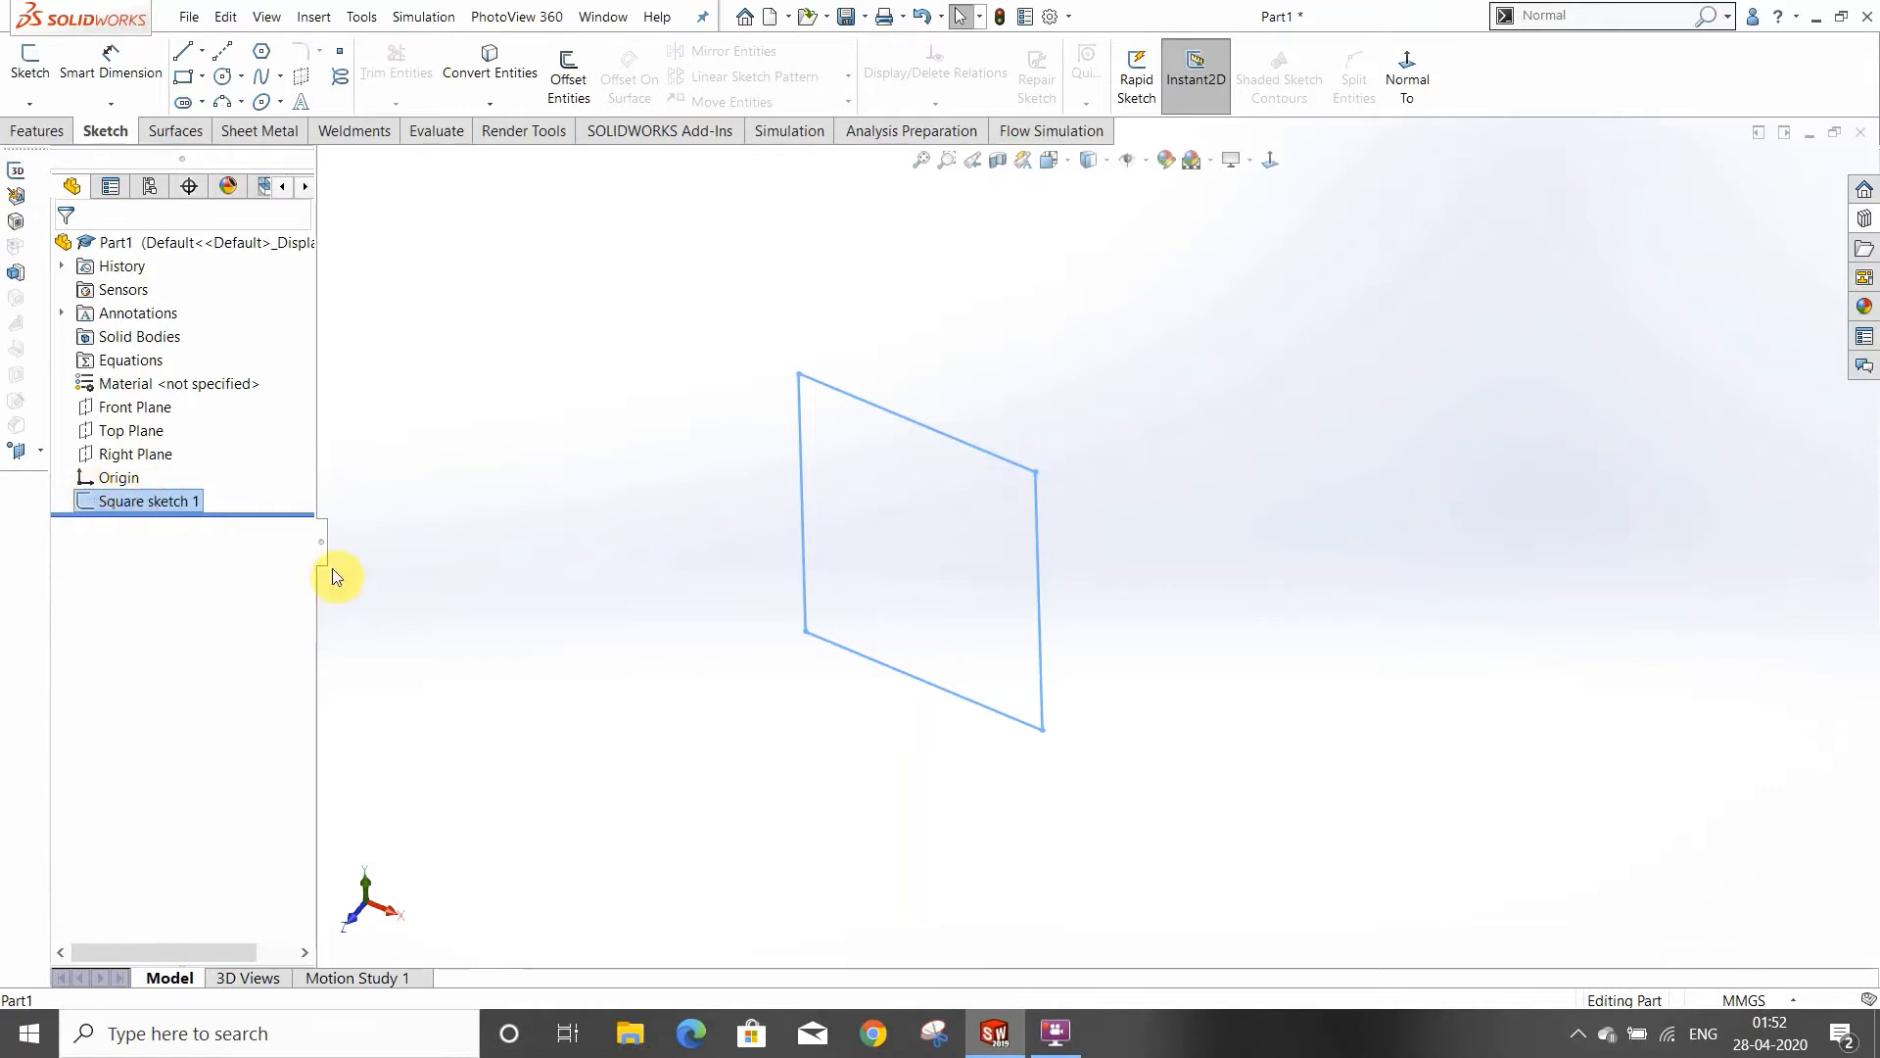
Extrude the rectangle sketch as a solid boss with a blind depth of 30 mm from the sketch plane
scroll(854, 574, up, 2)
scroll(942, 539, down, 4)
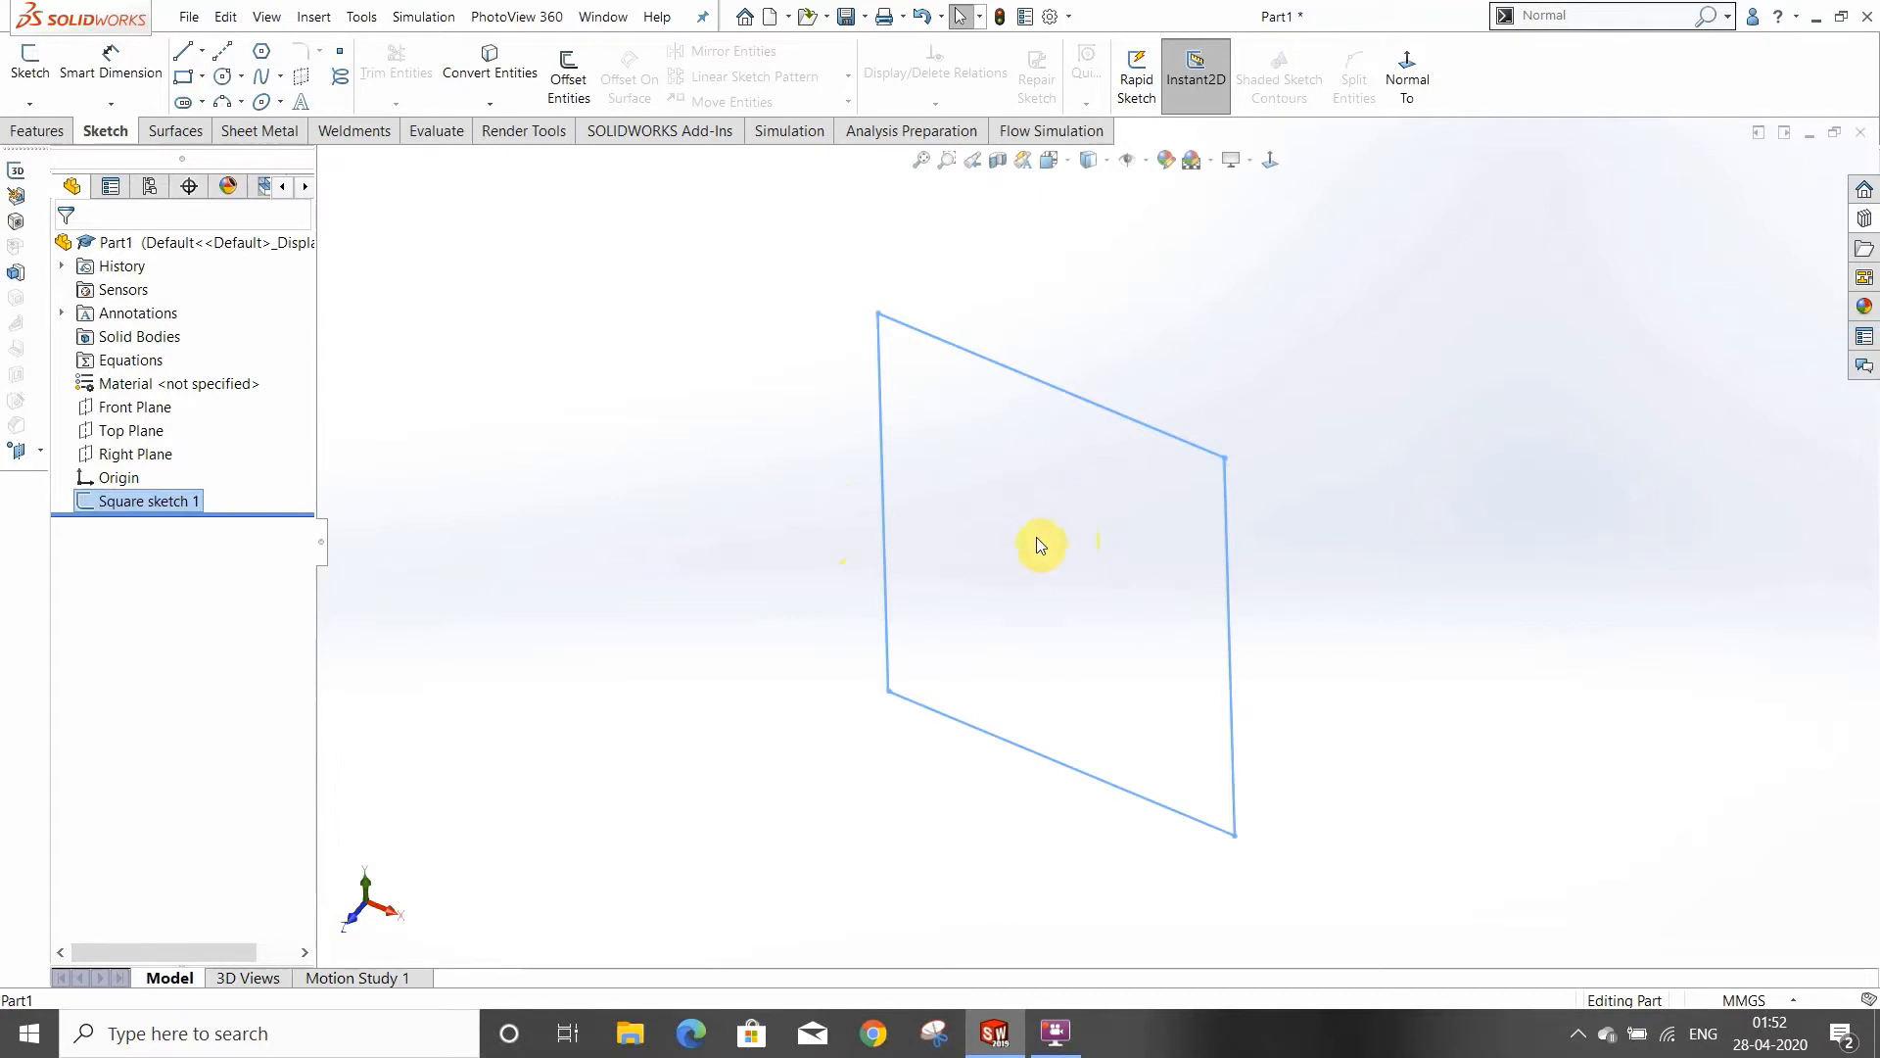
click(35, 129)
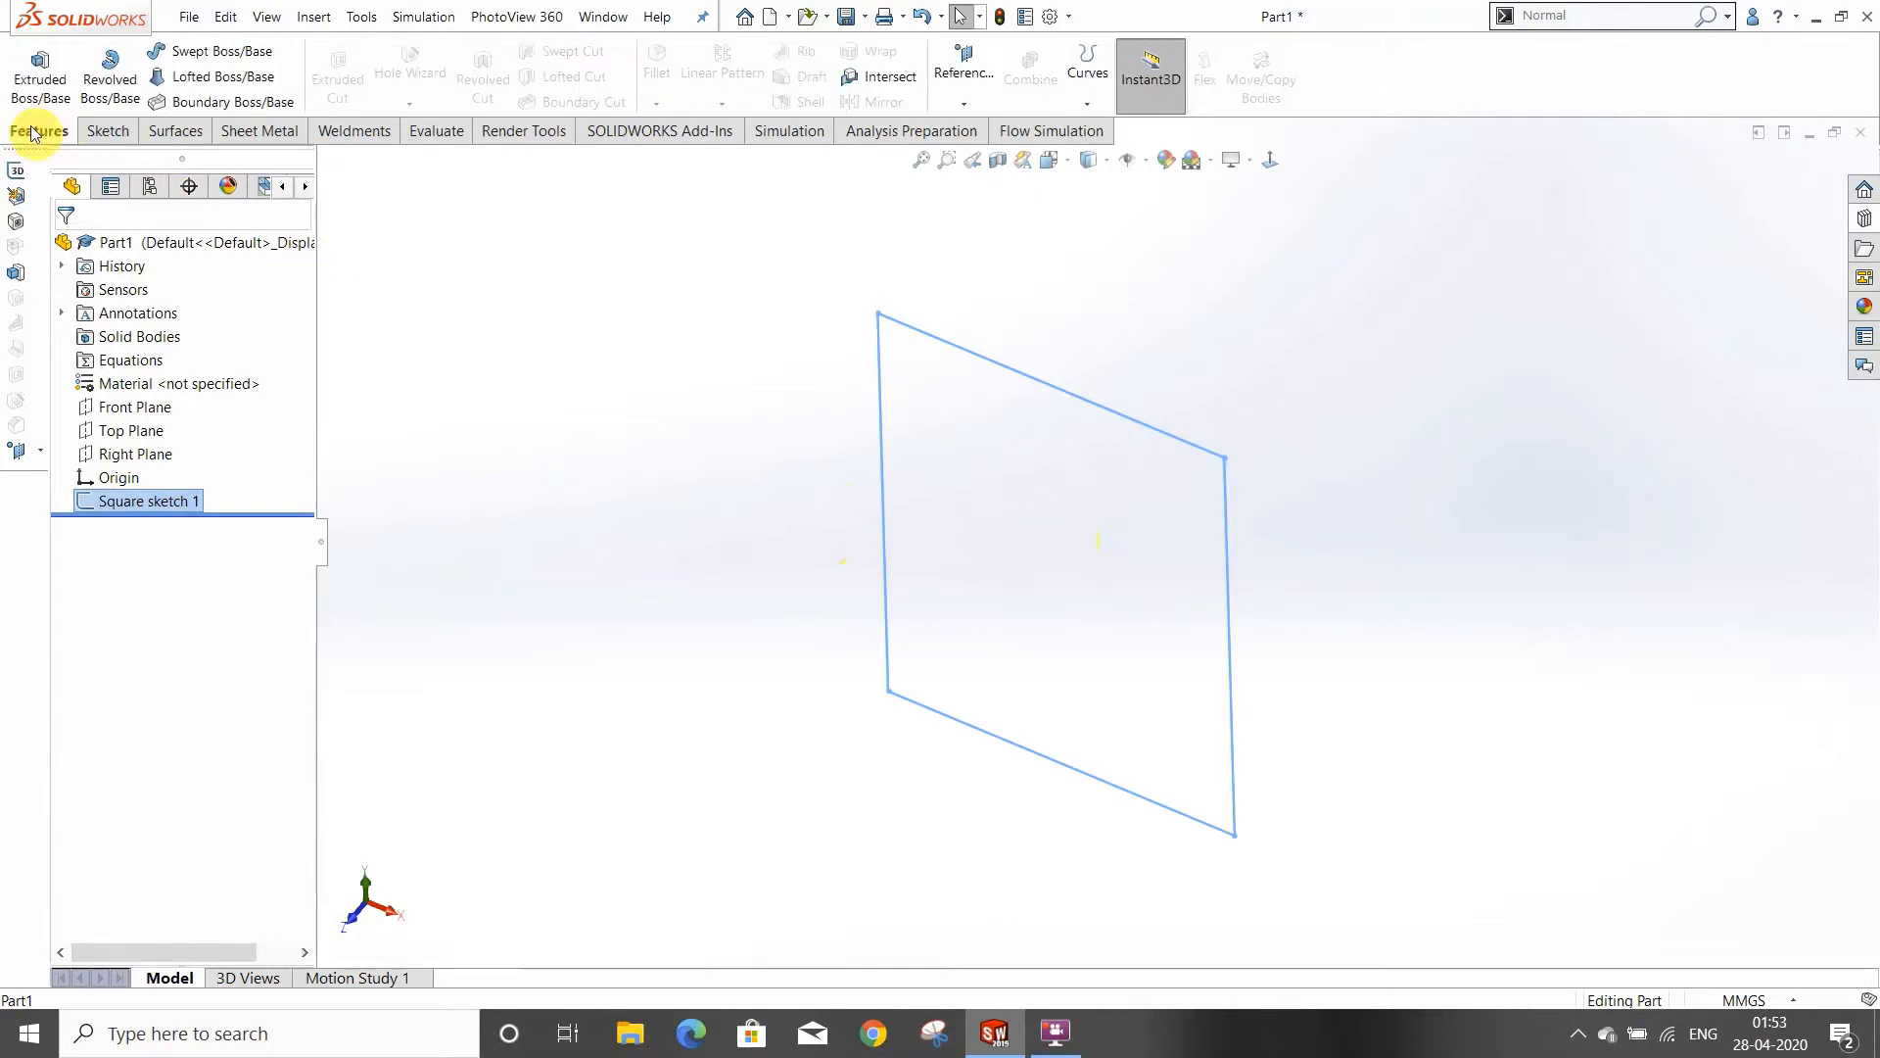
click(44, 91)
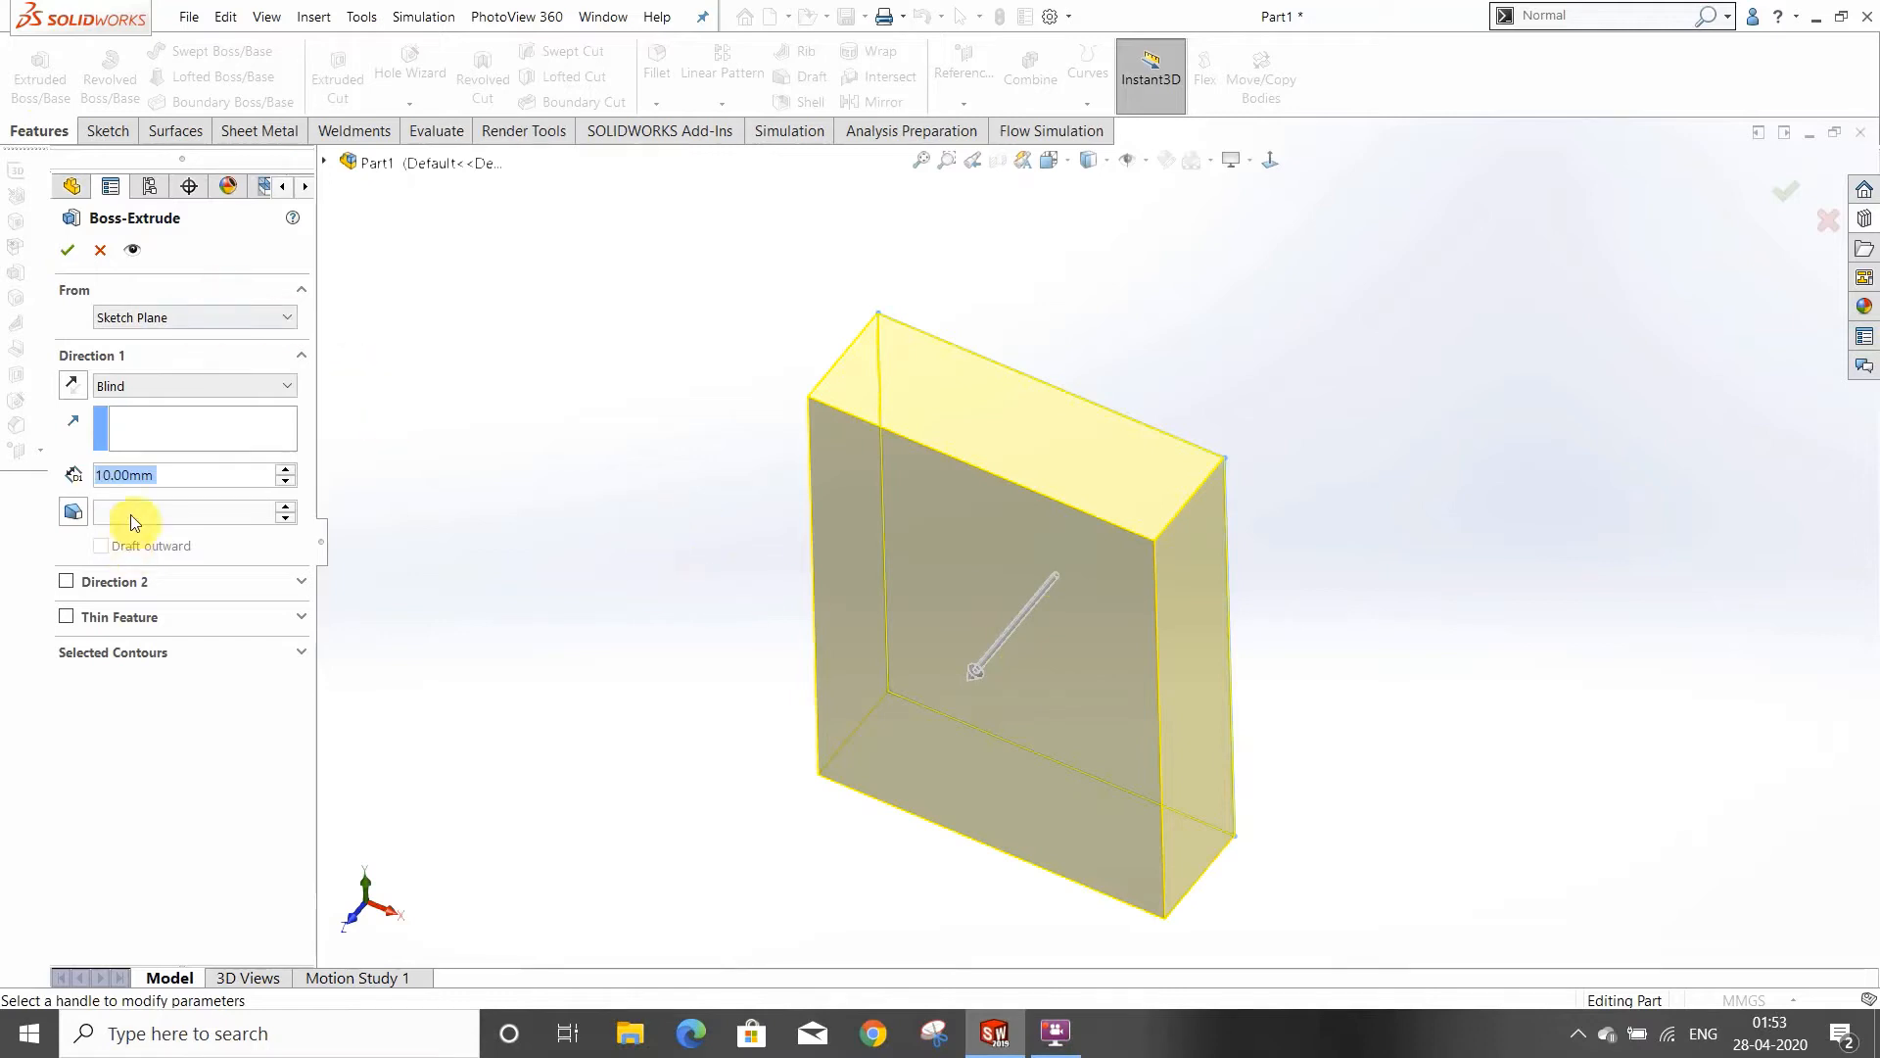
text(30)
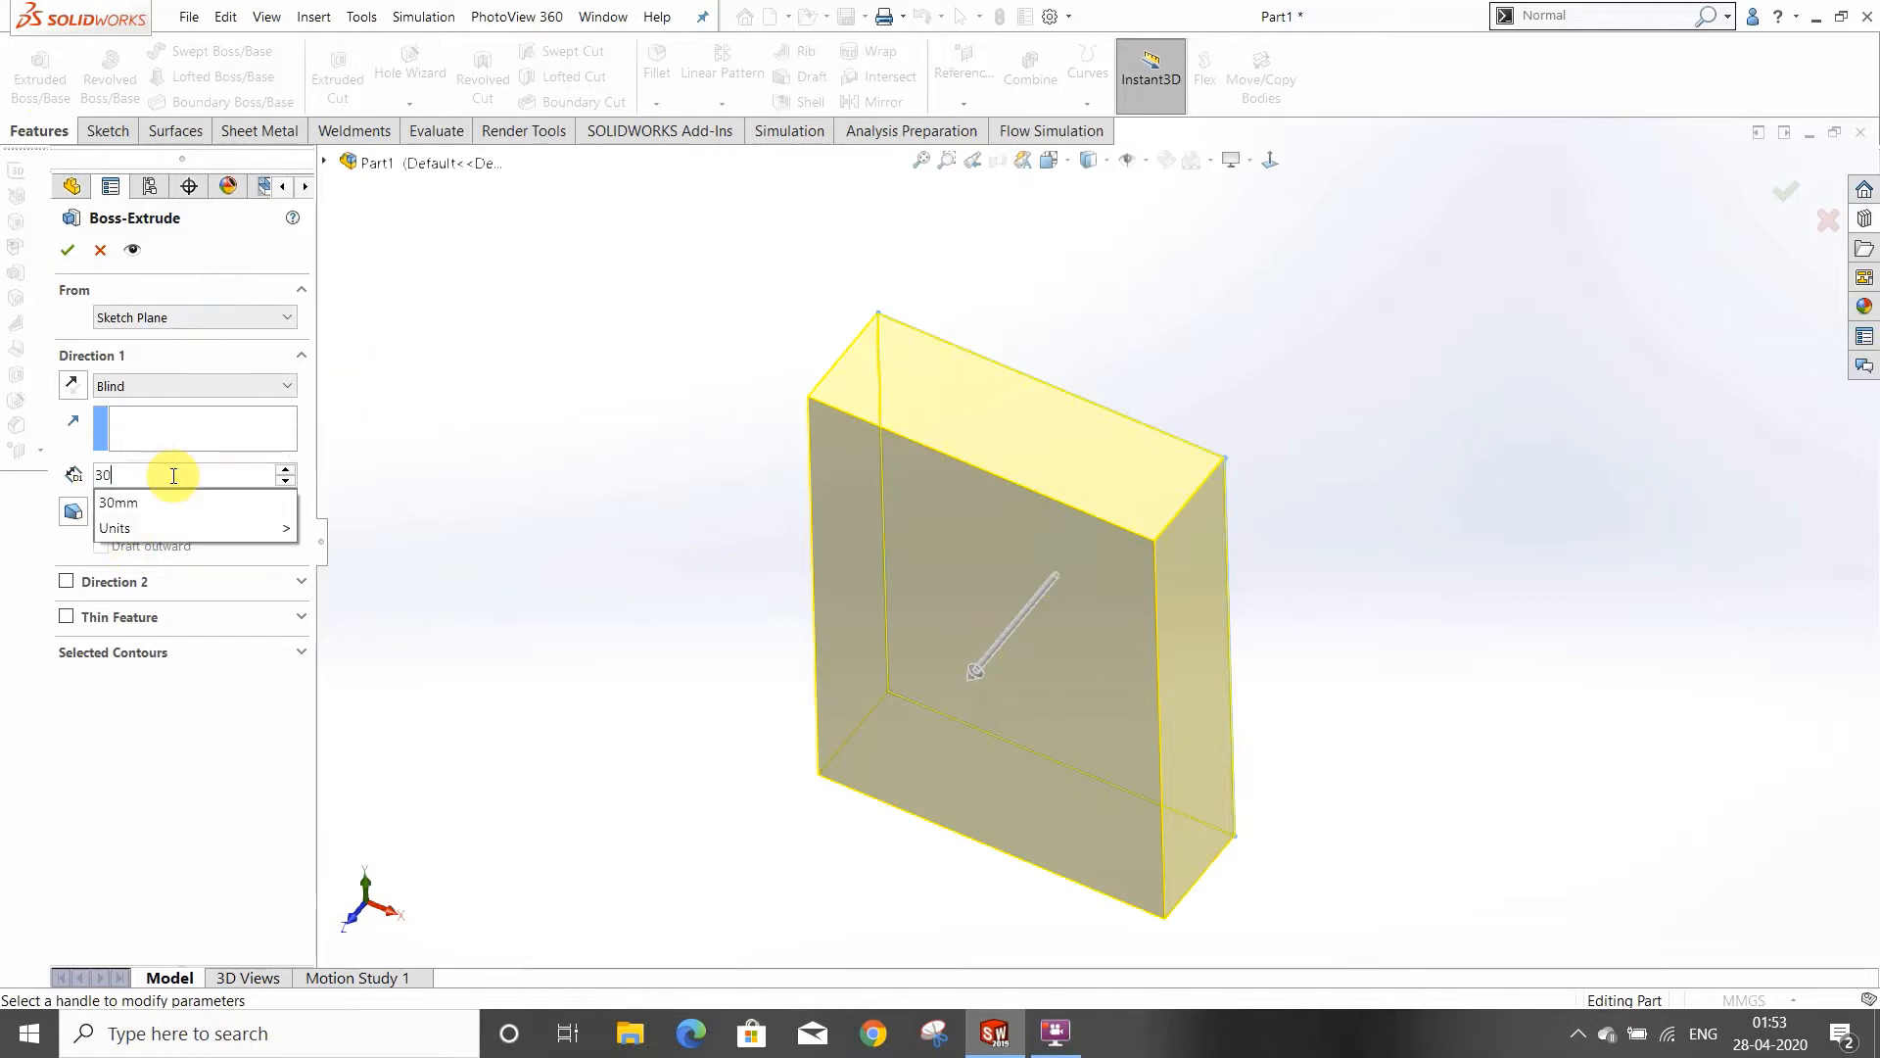
key(Return)
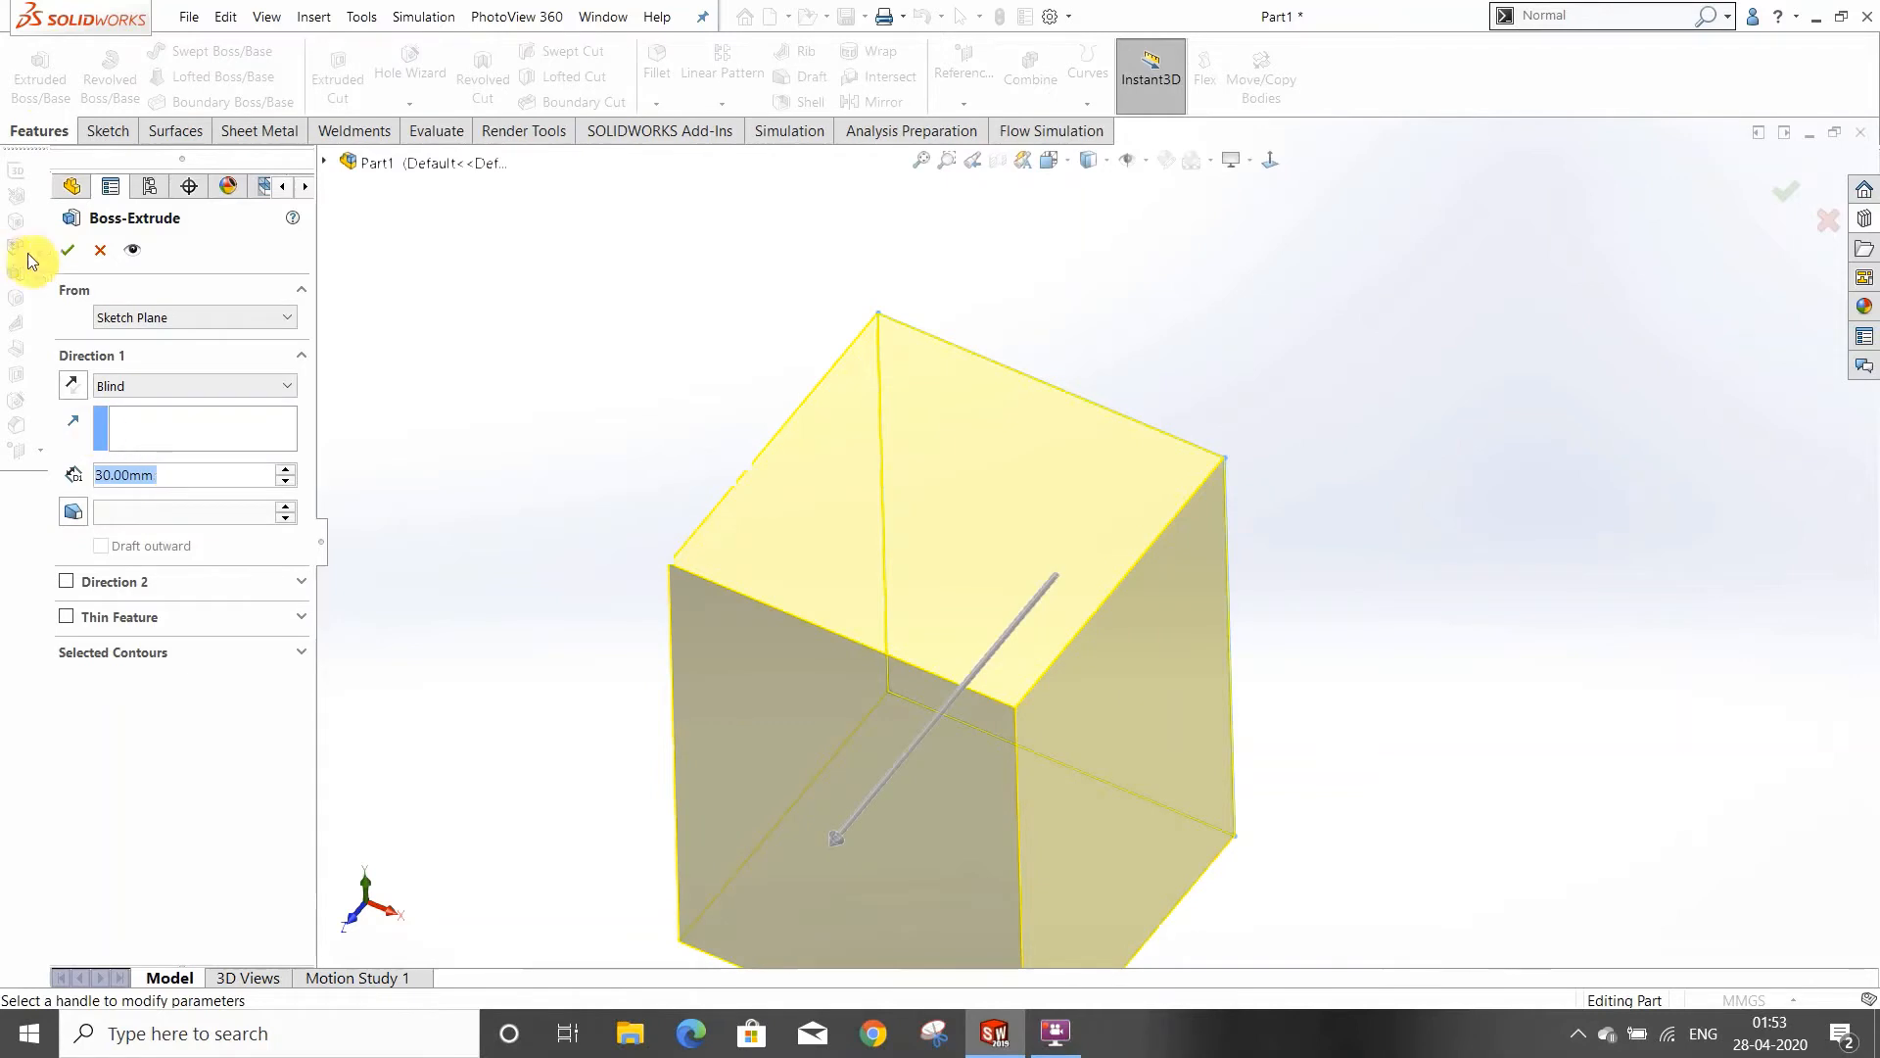
click(68, 250)
scroll(839, 495, up, 3)
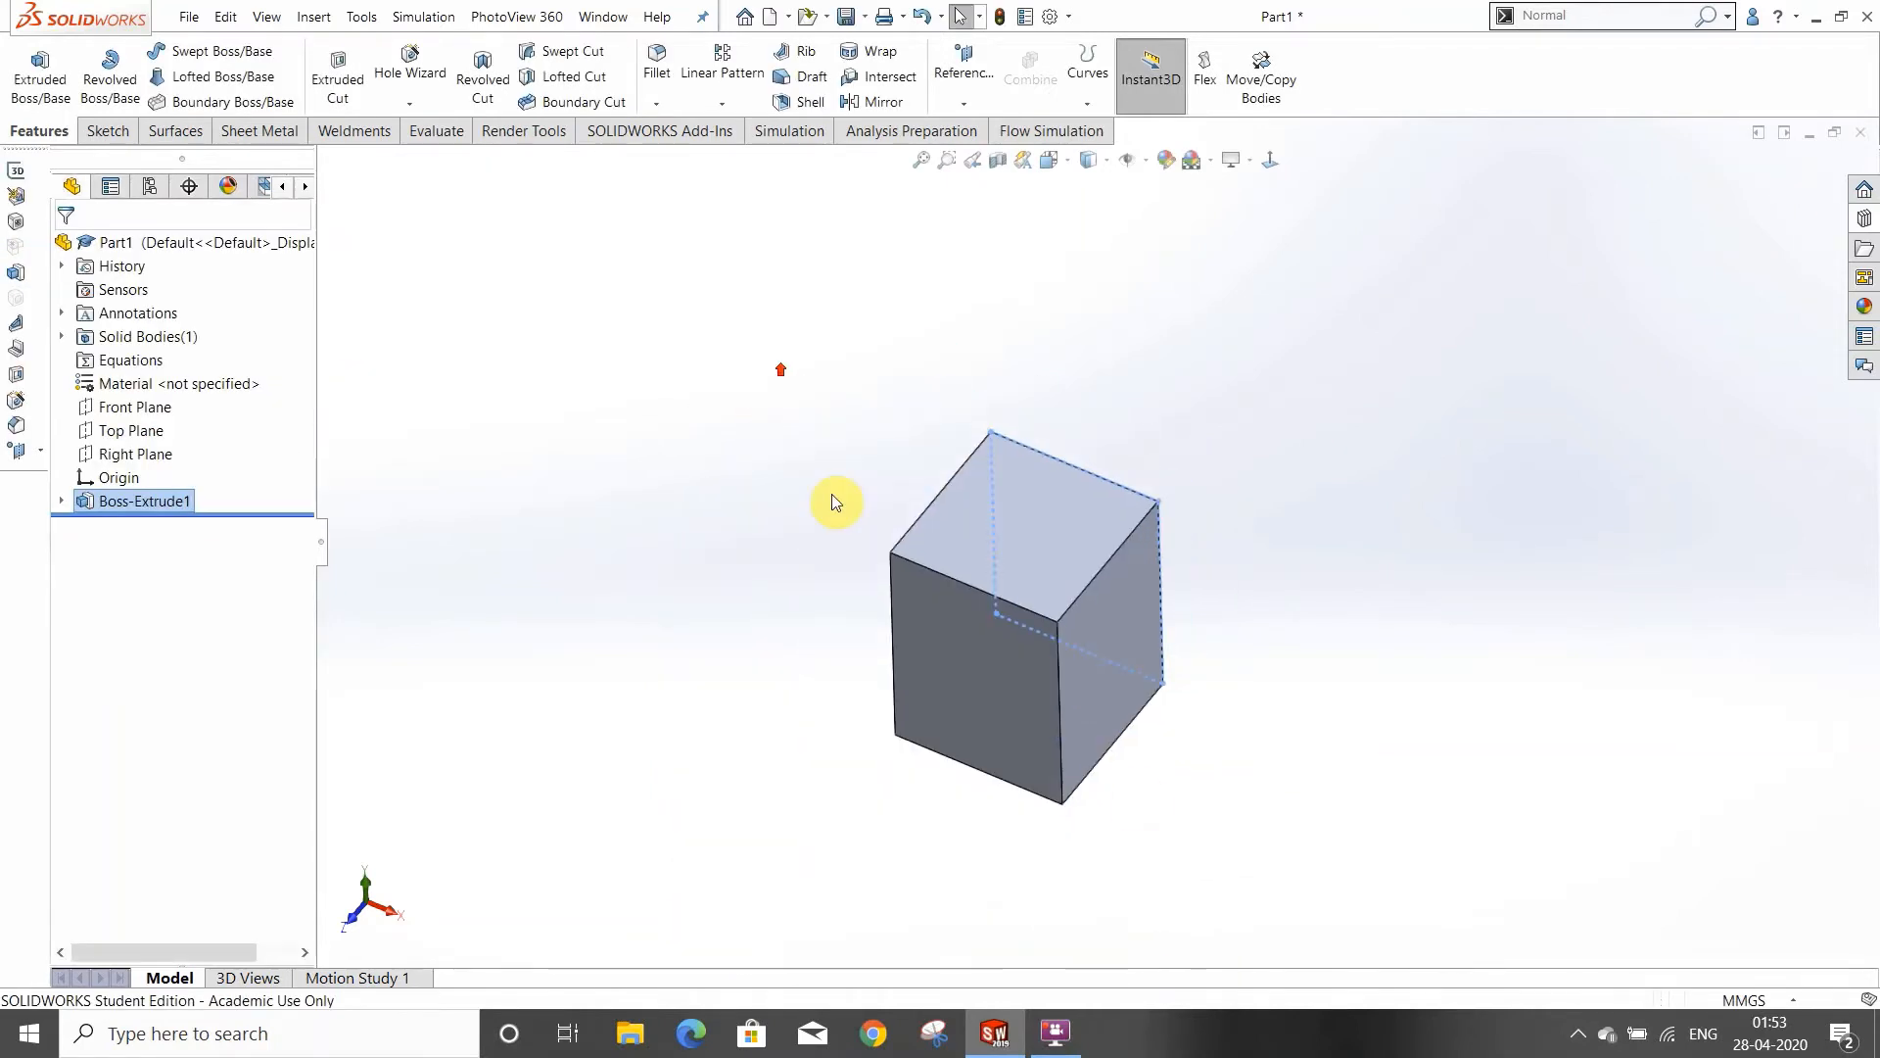
click(1287, 760)
middle_drag(1214, 572, 1290, 416)
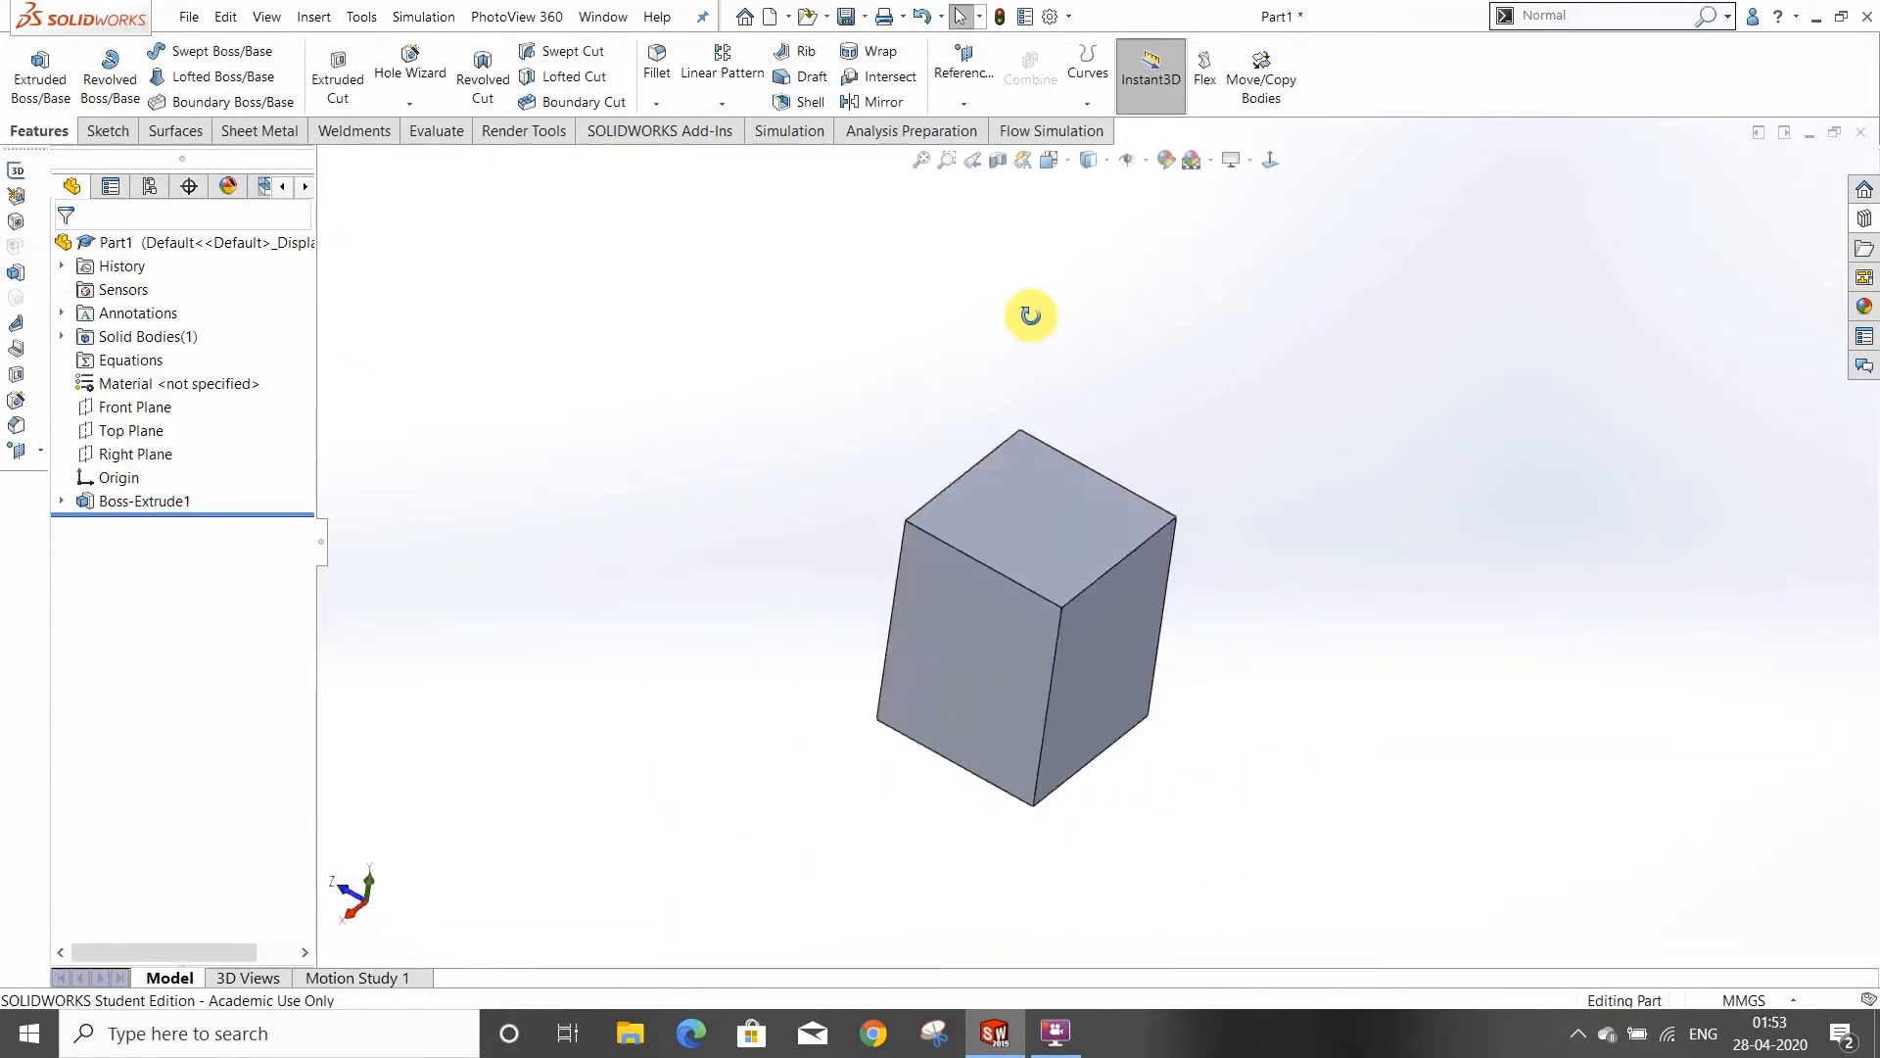
middle_drag(1028, 314, 1233, 870)
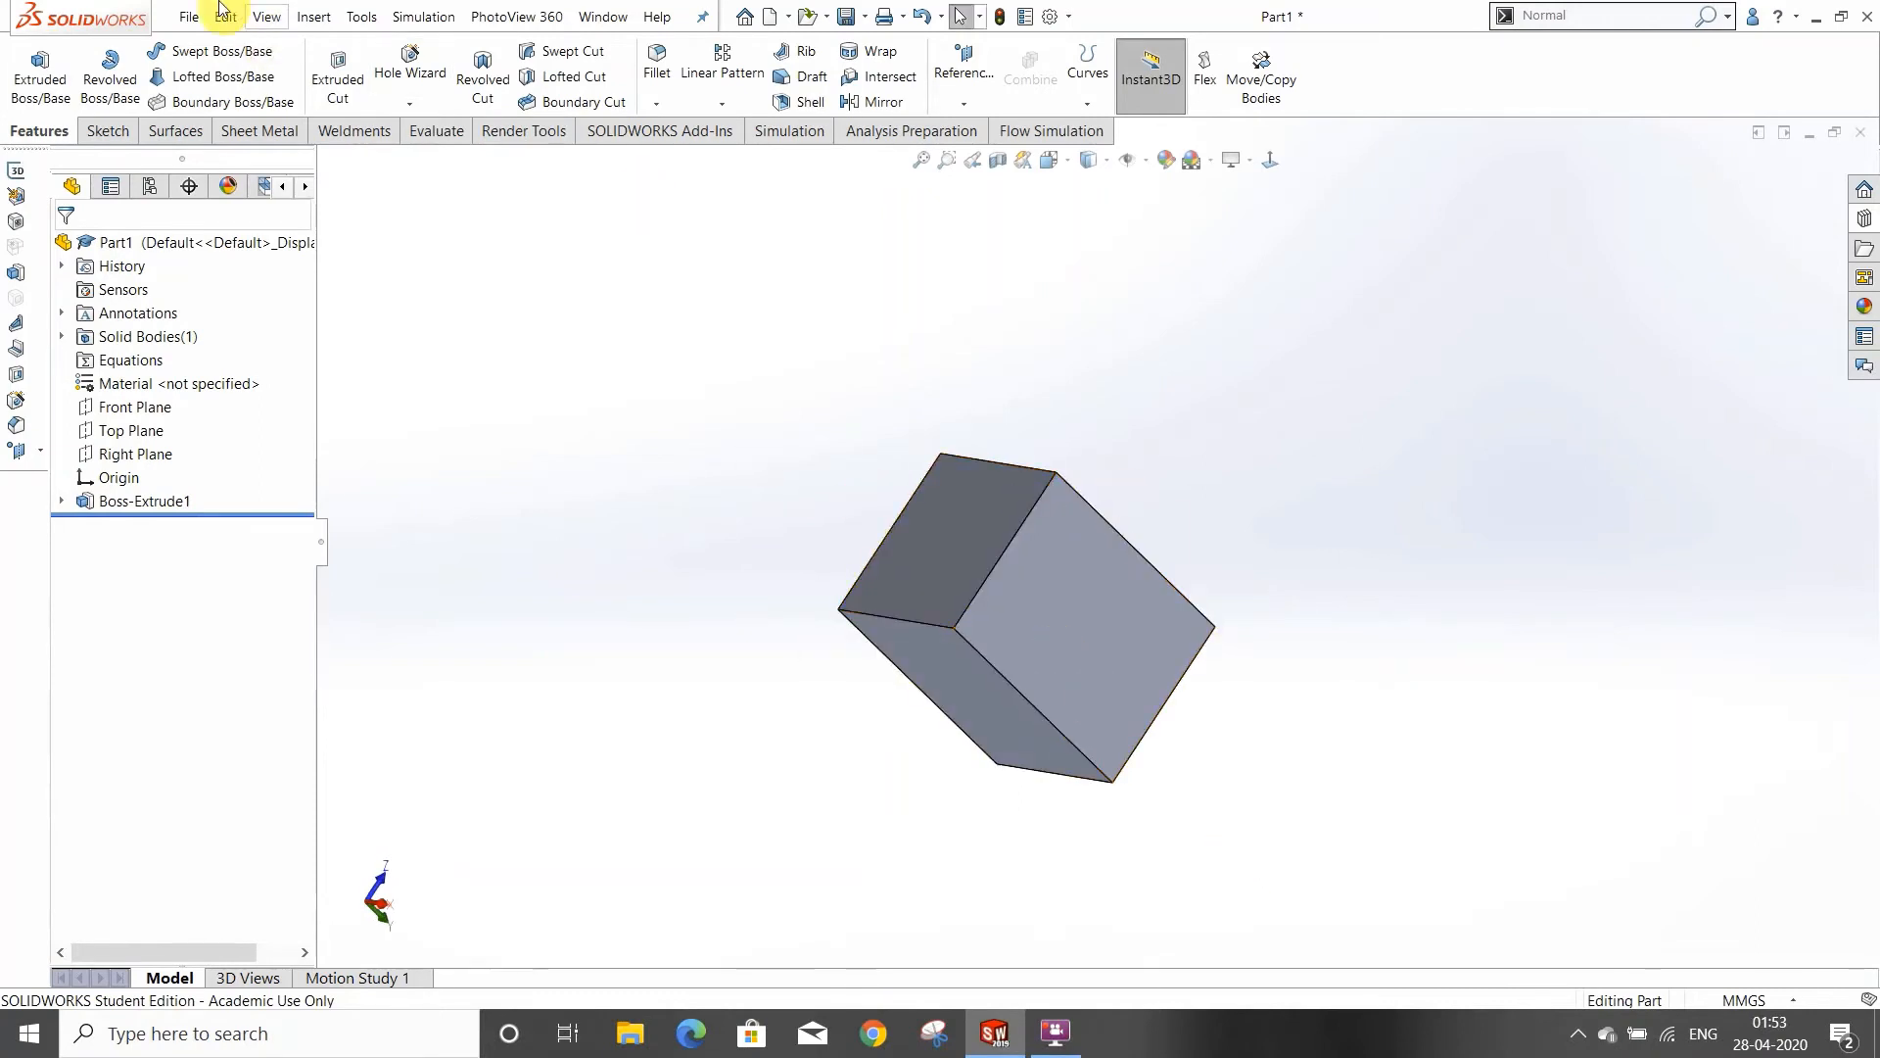
Try to save the part as Part1.SLDPRT in the practice folder of solidworks_files on Data (D:), without replacing an existing file
click(188, 17)
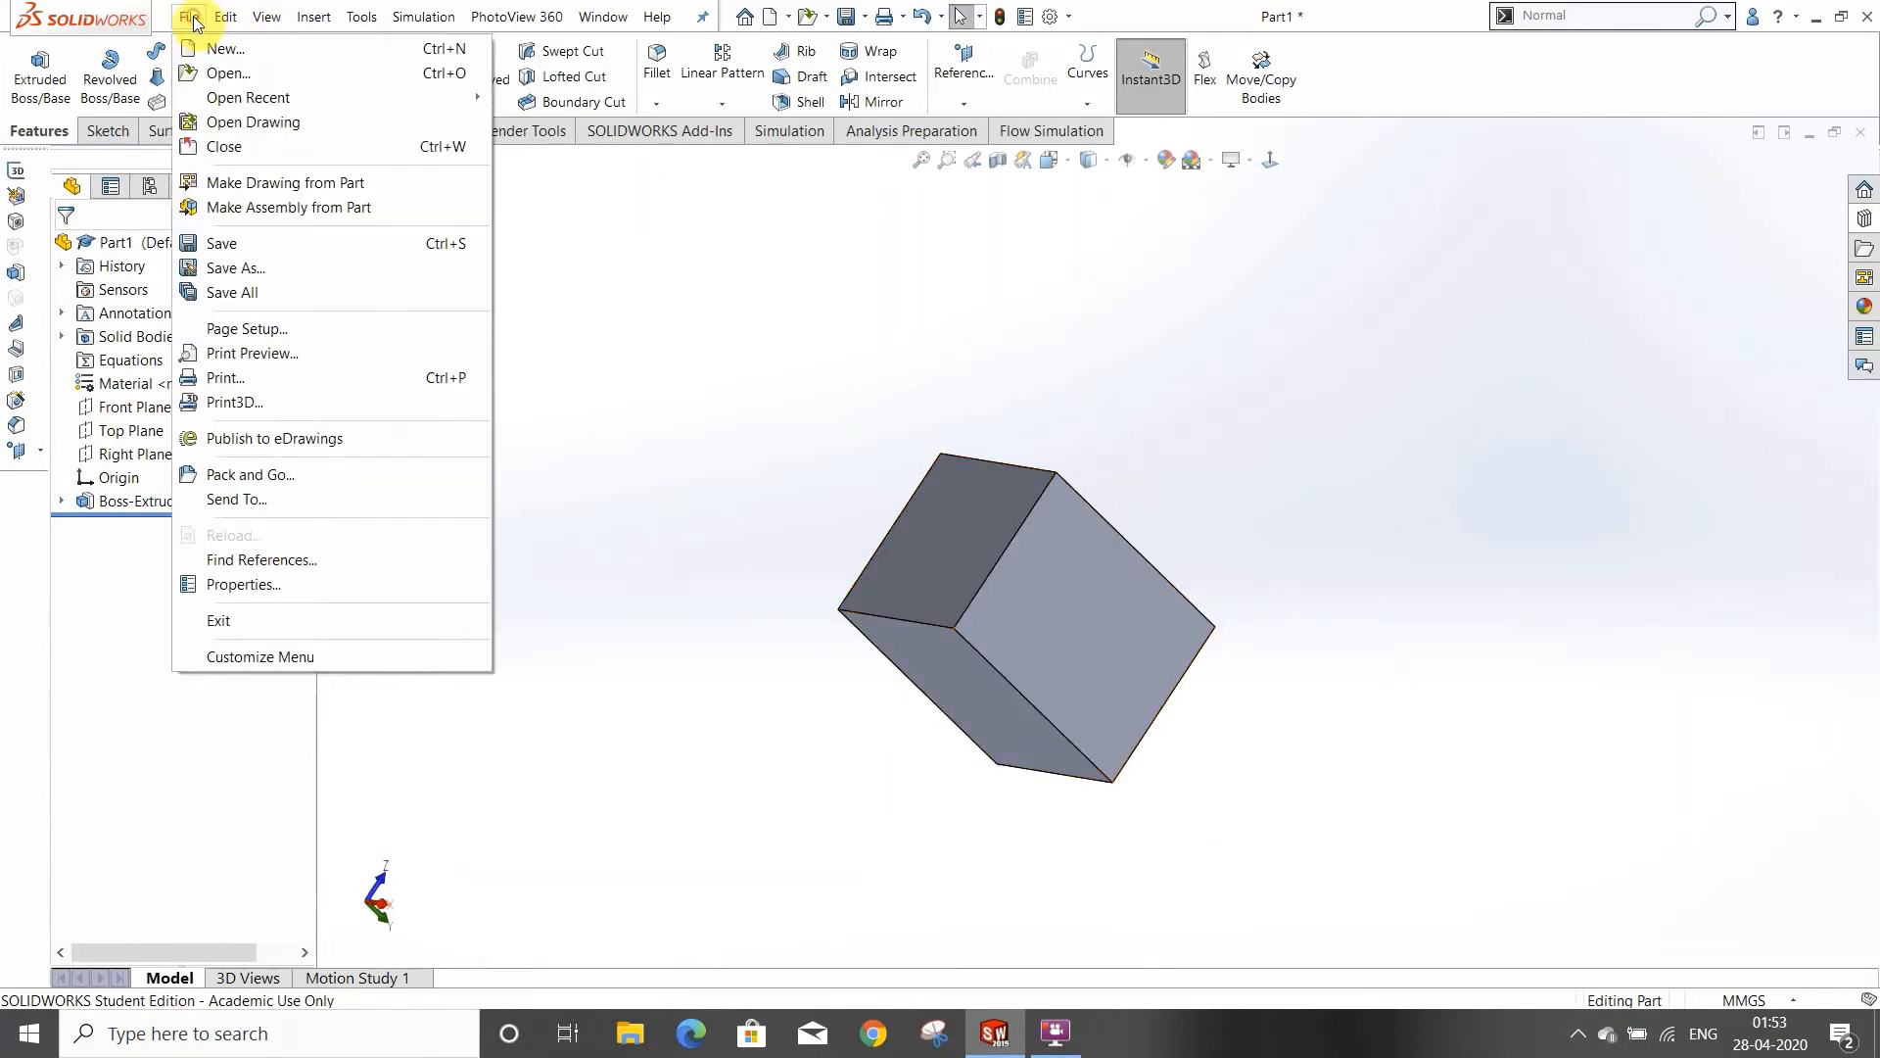
click(259, 244)
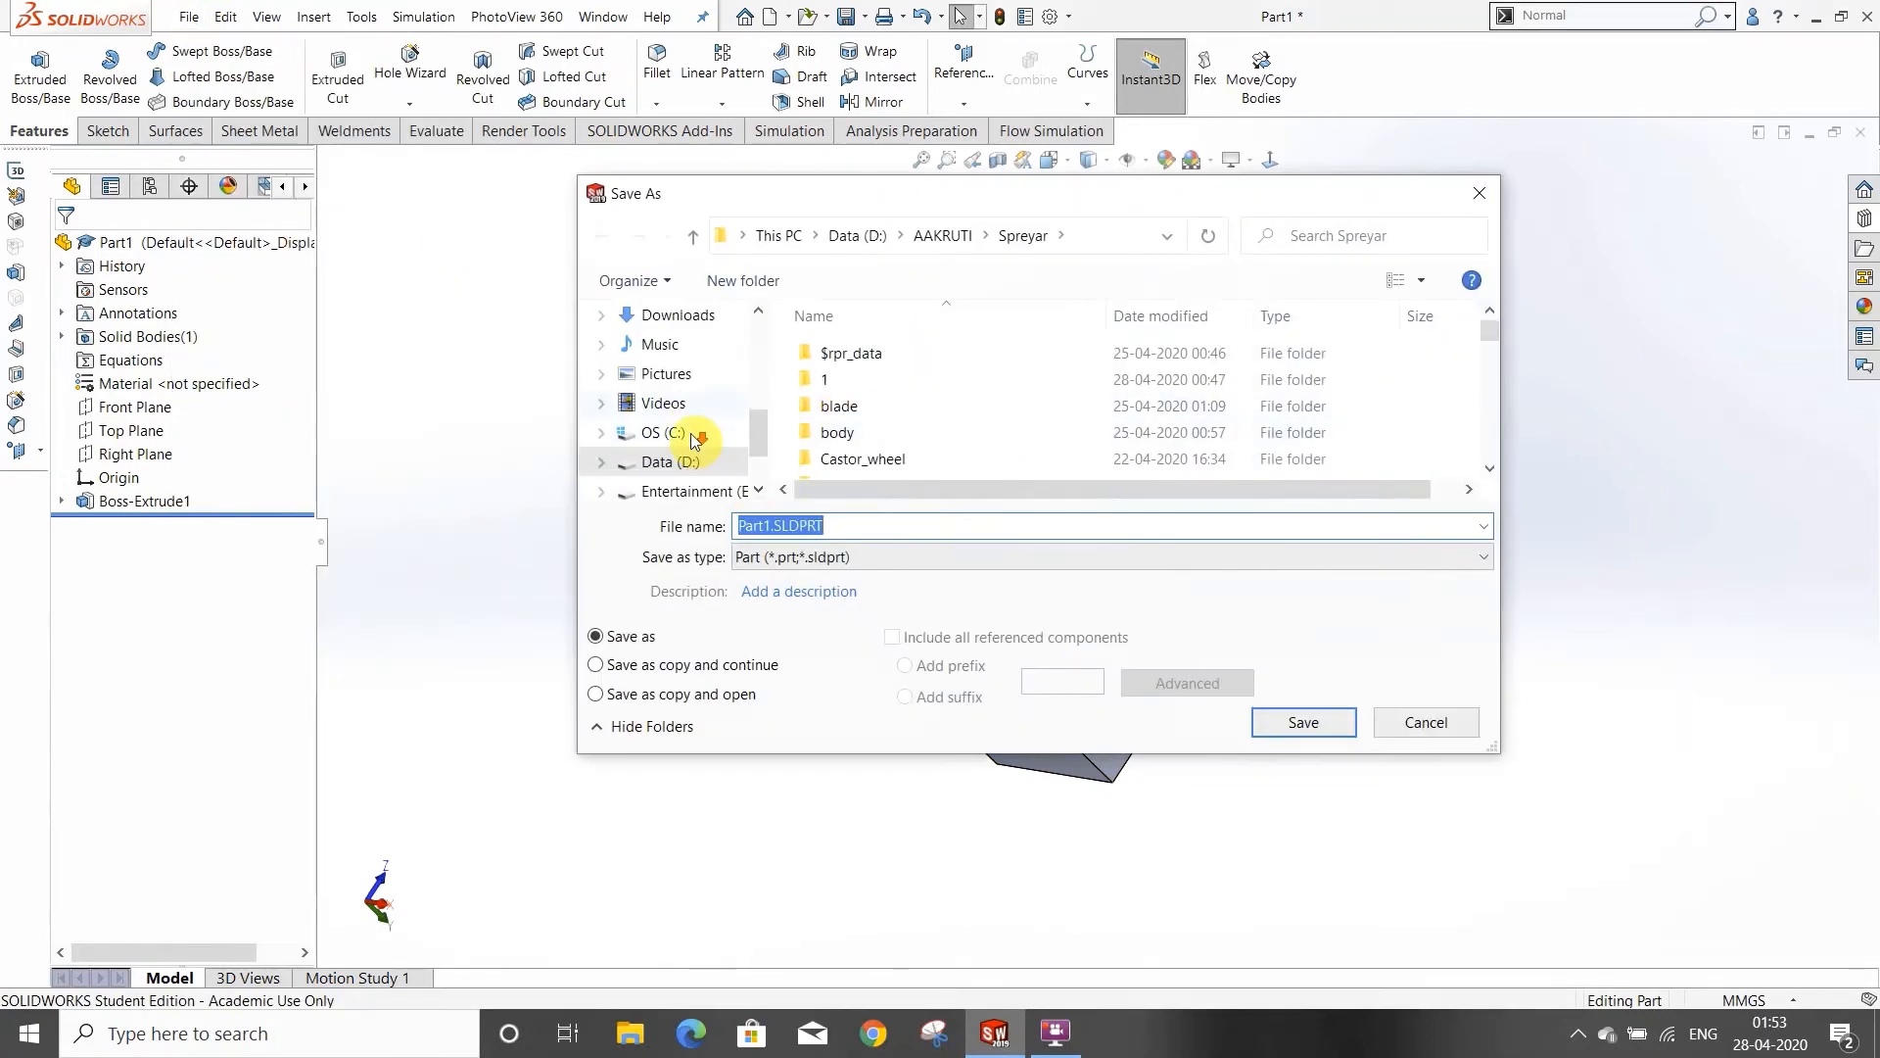
click(676, 461)
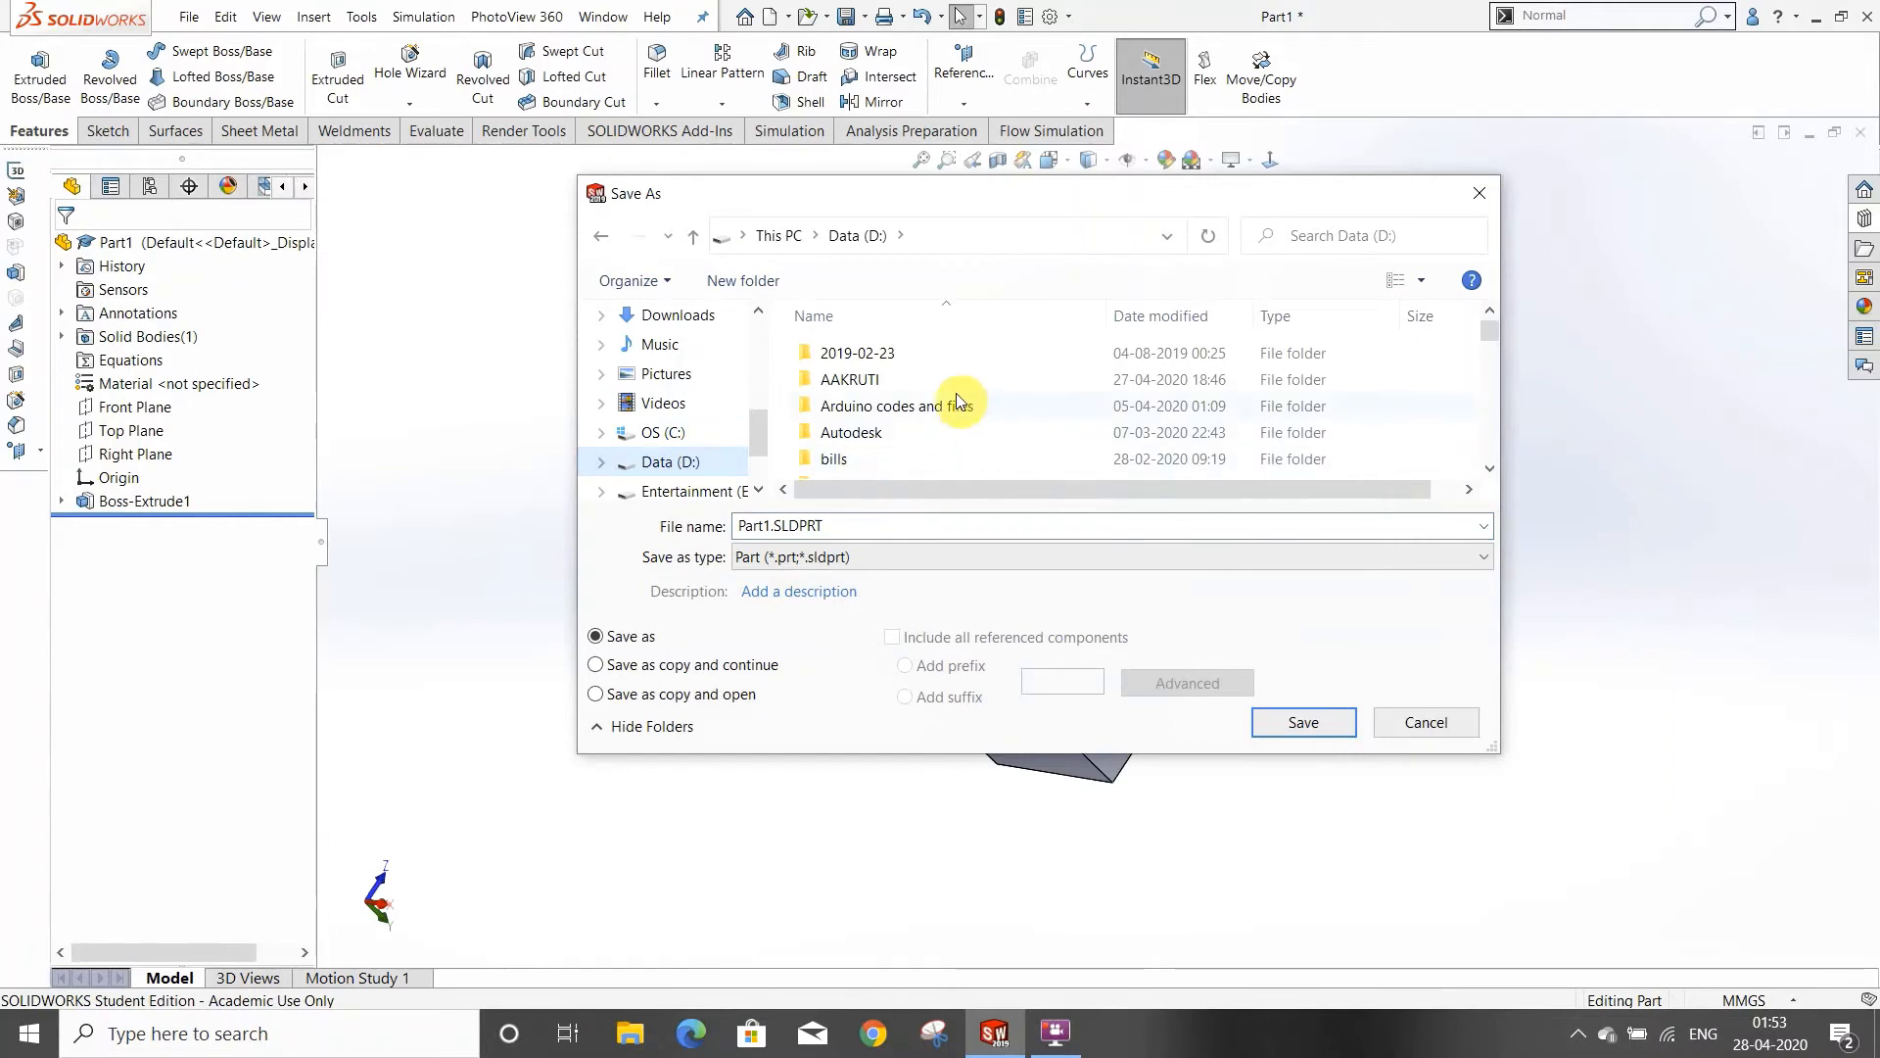
scroll(958, 401, down, 8)
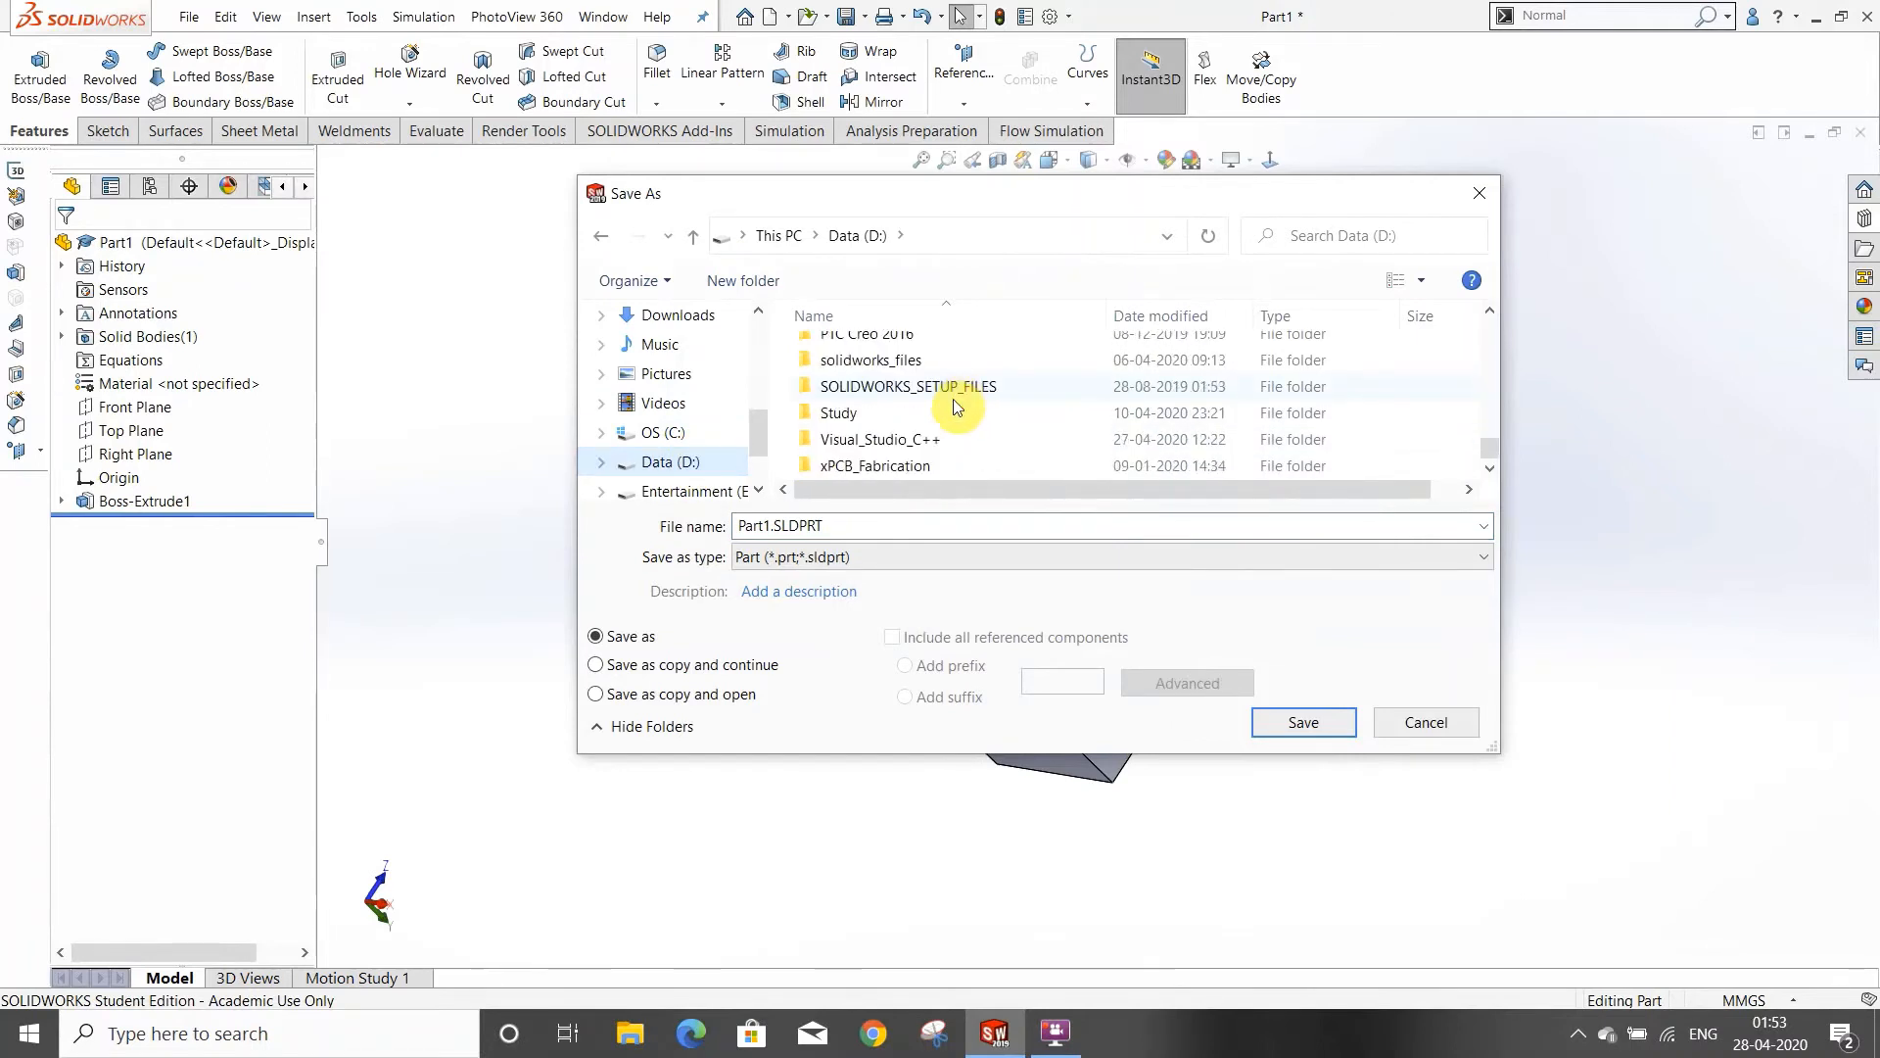
double_click(932, 362)
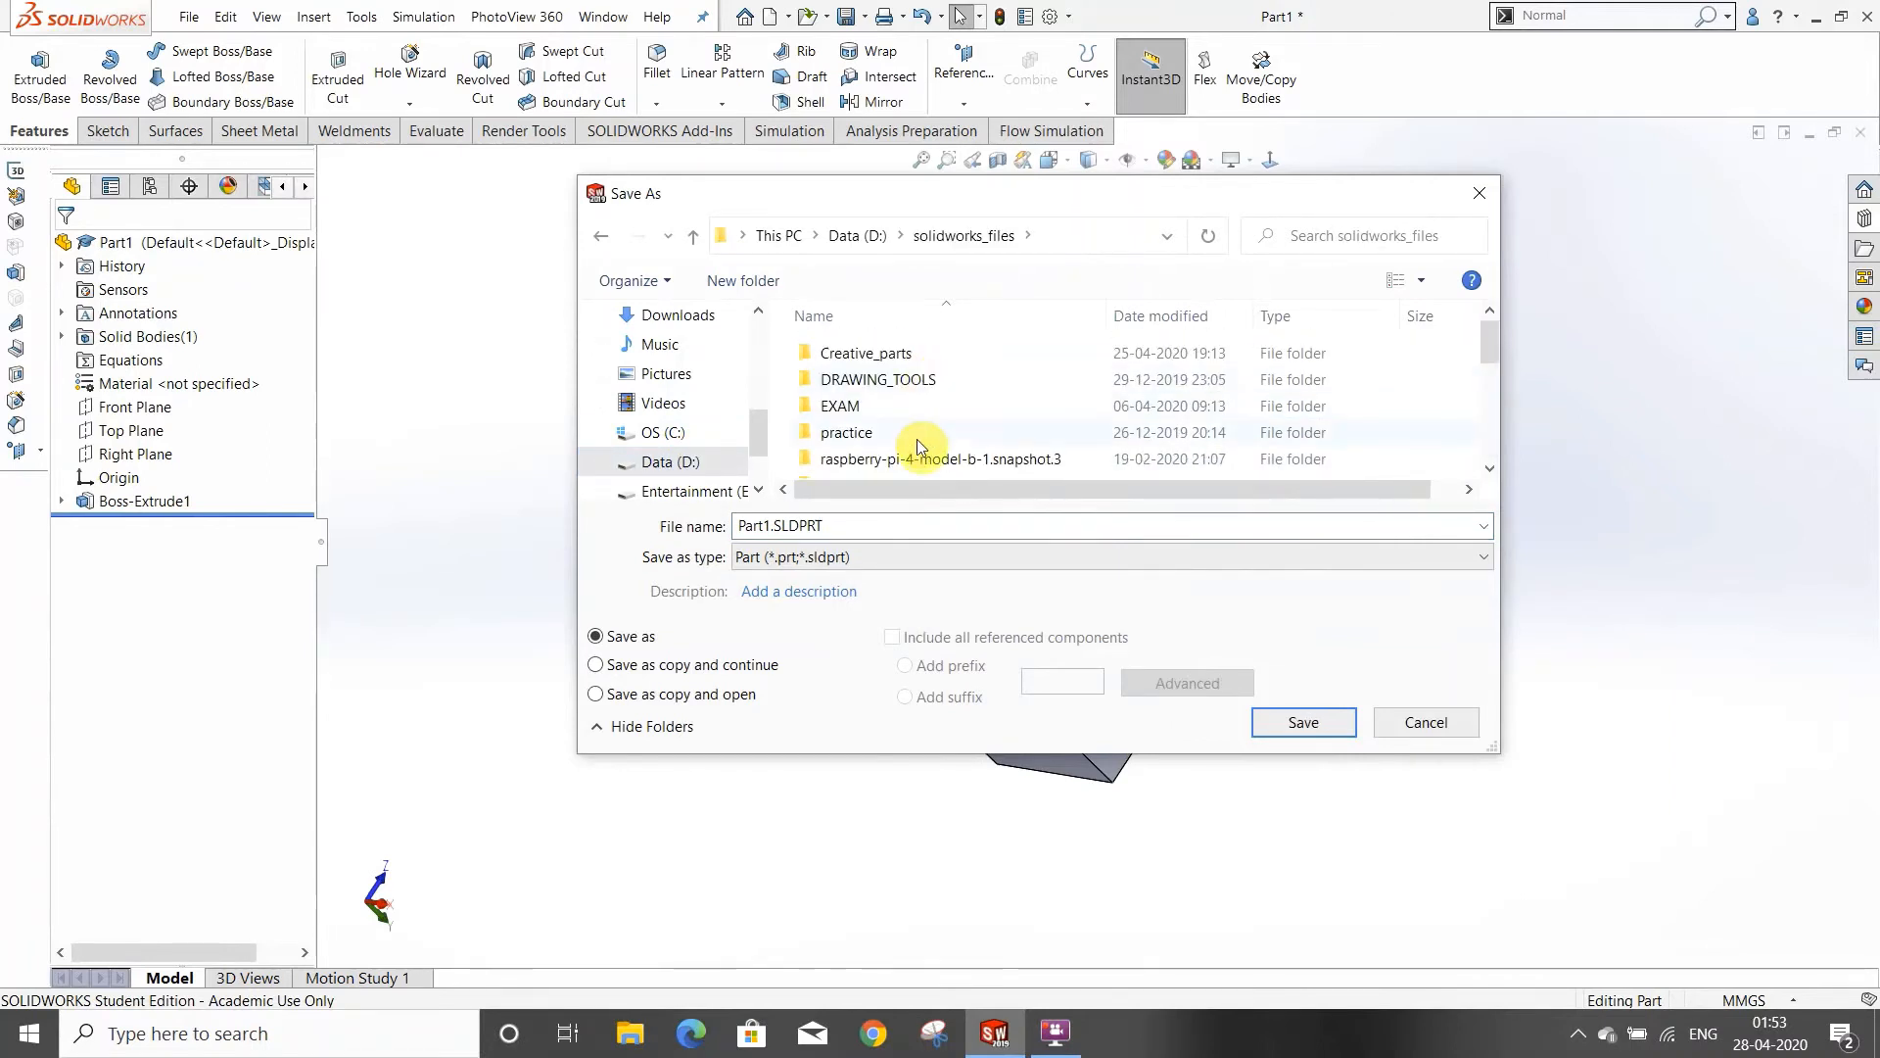
double_click(918, 429)
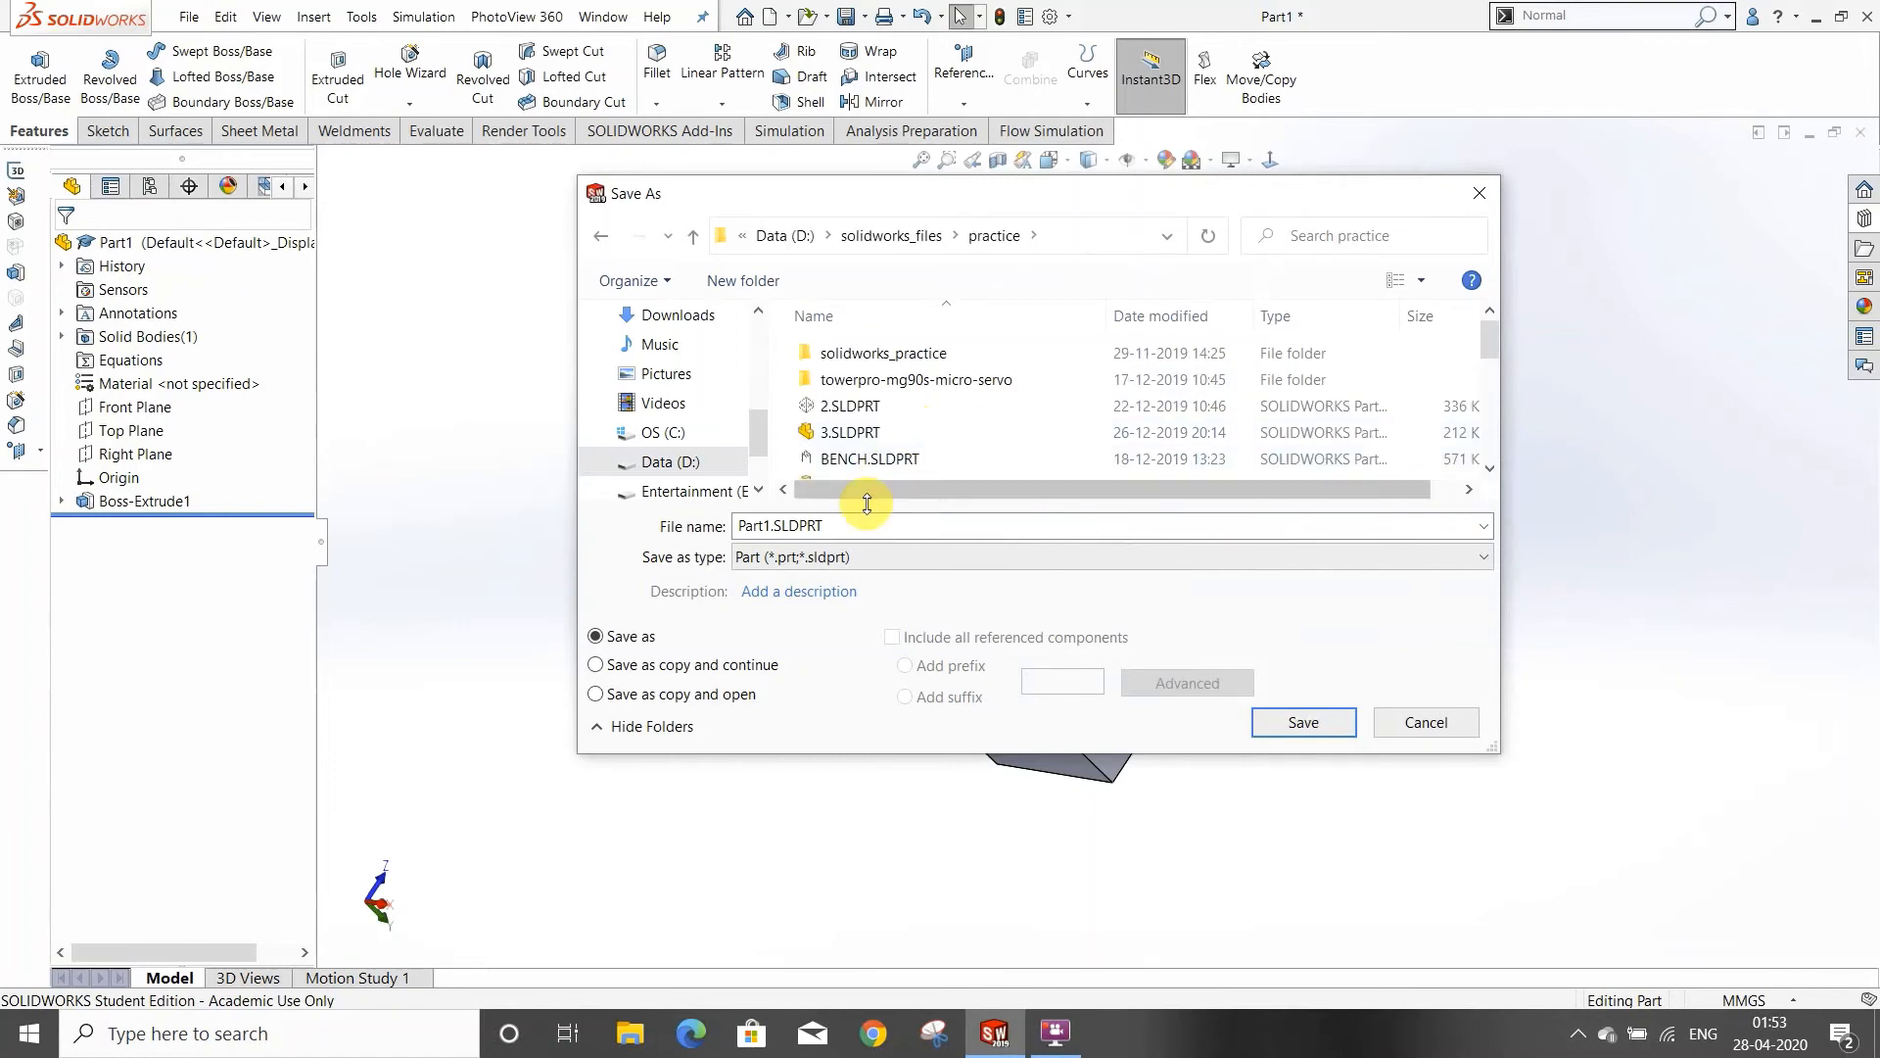
click(1302, 721)
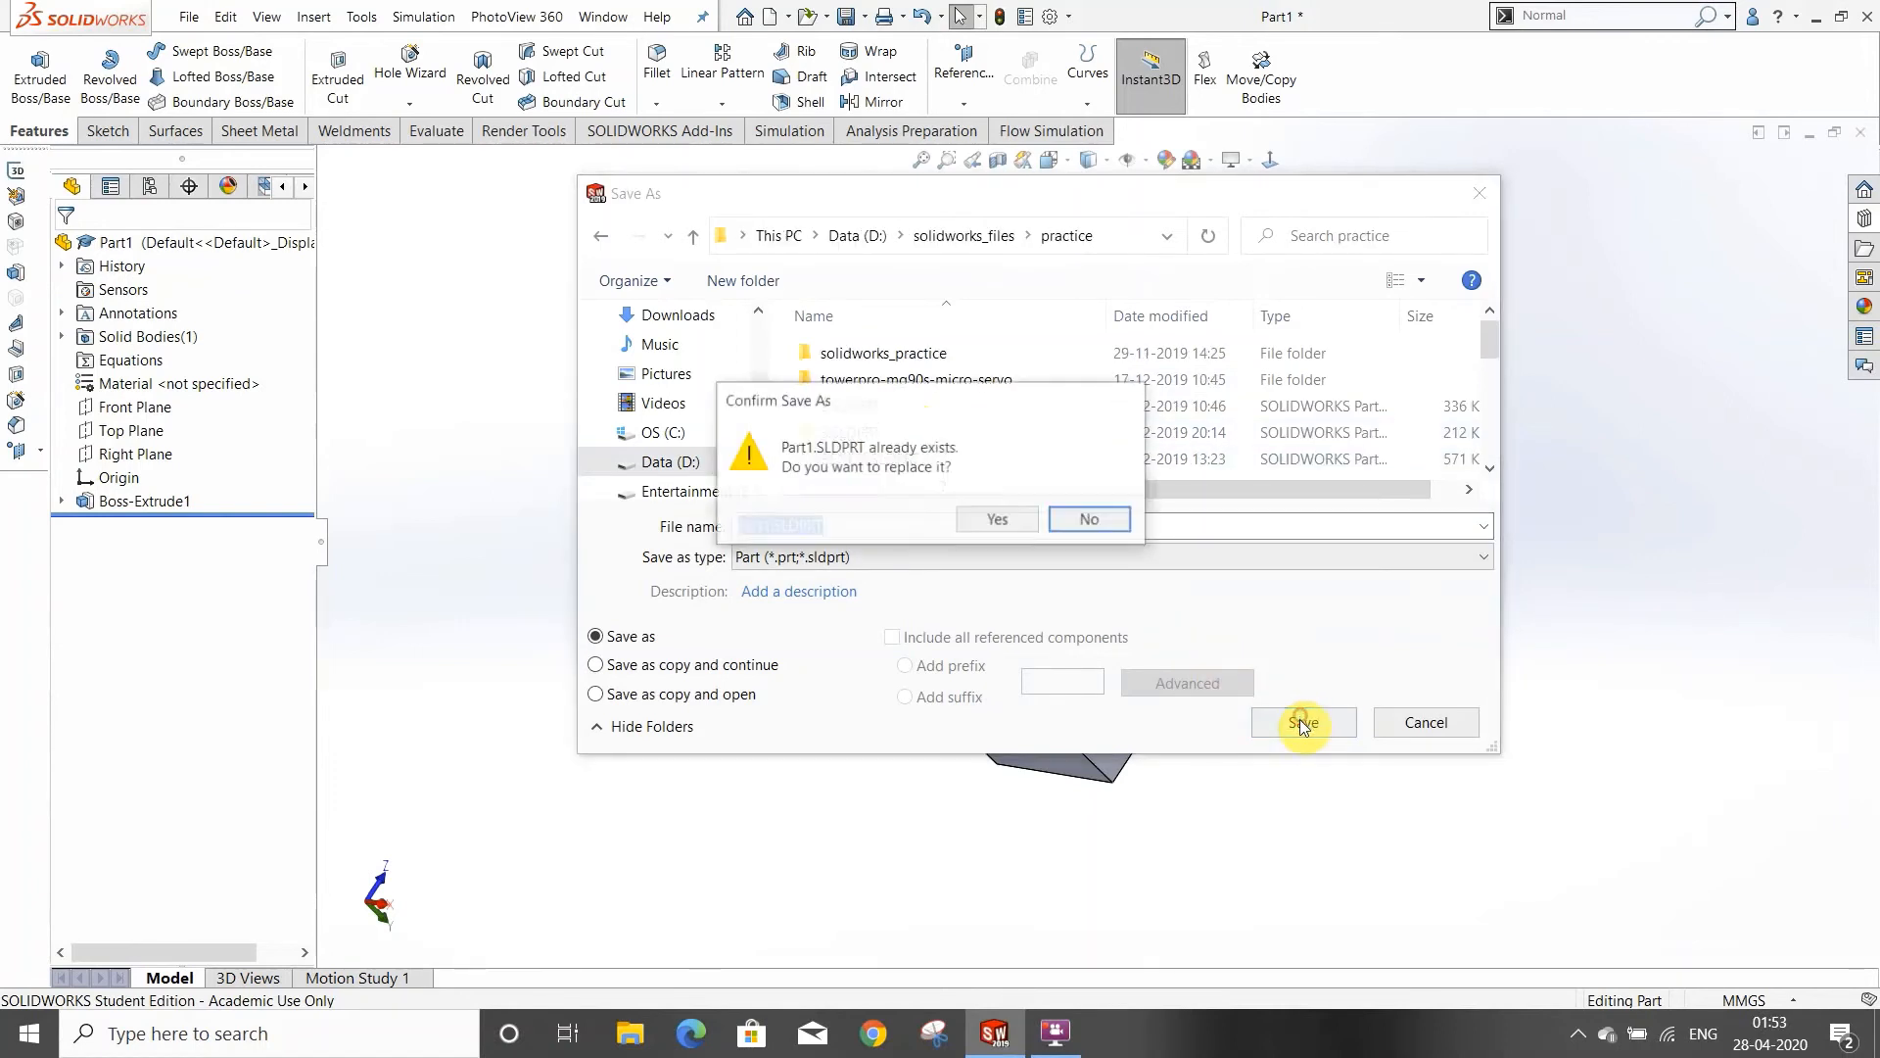
click(1075, 516)
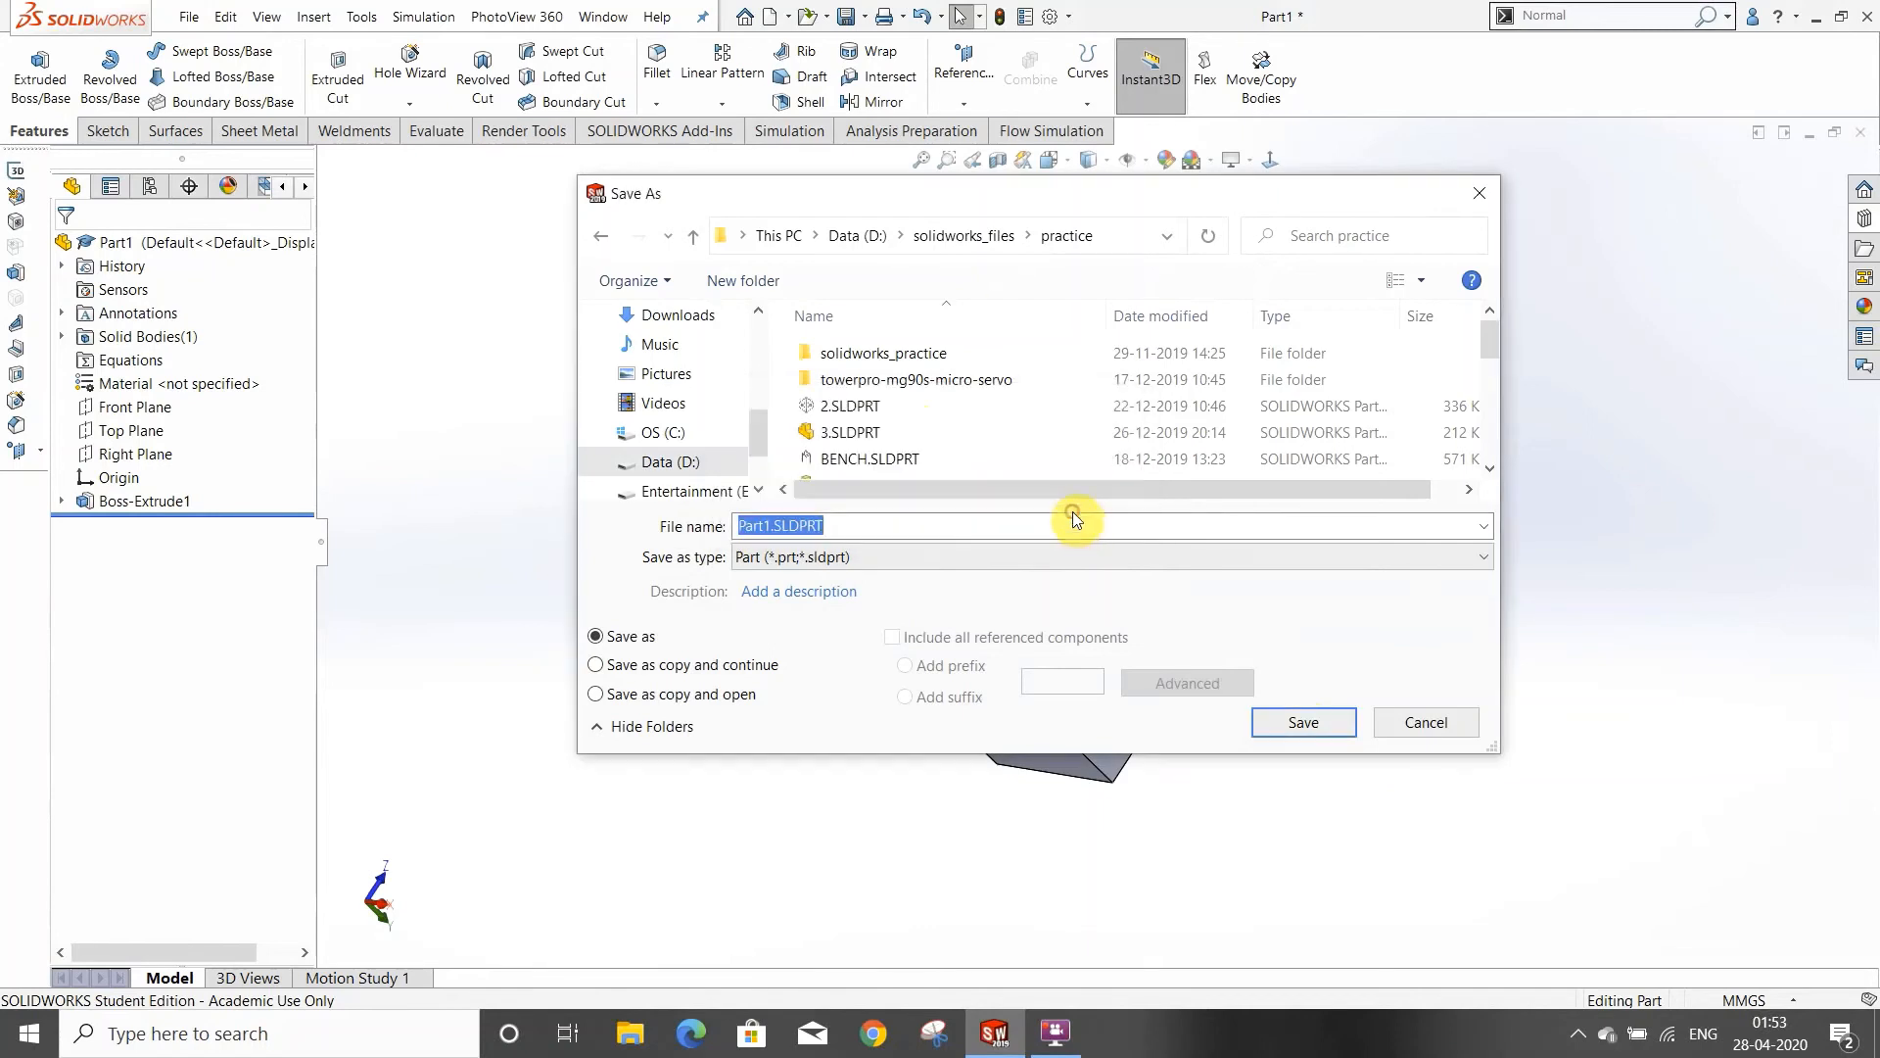
click(1487, 186)
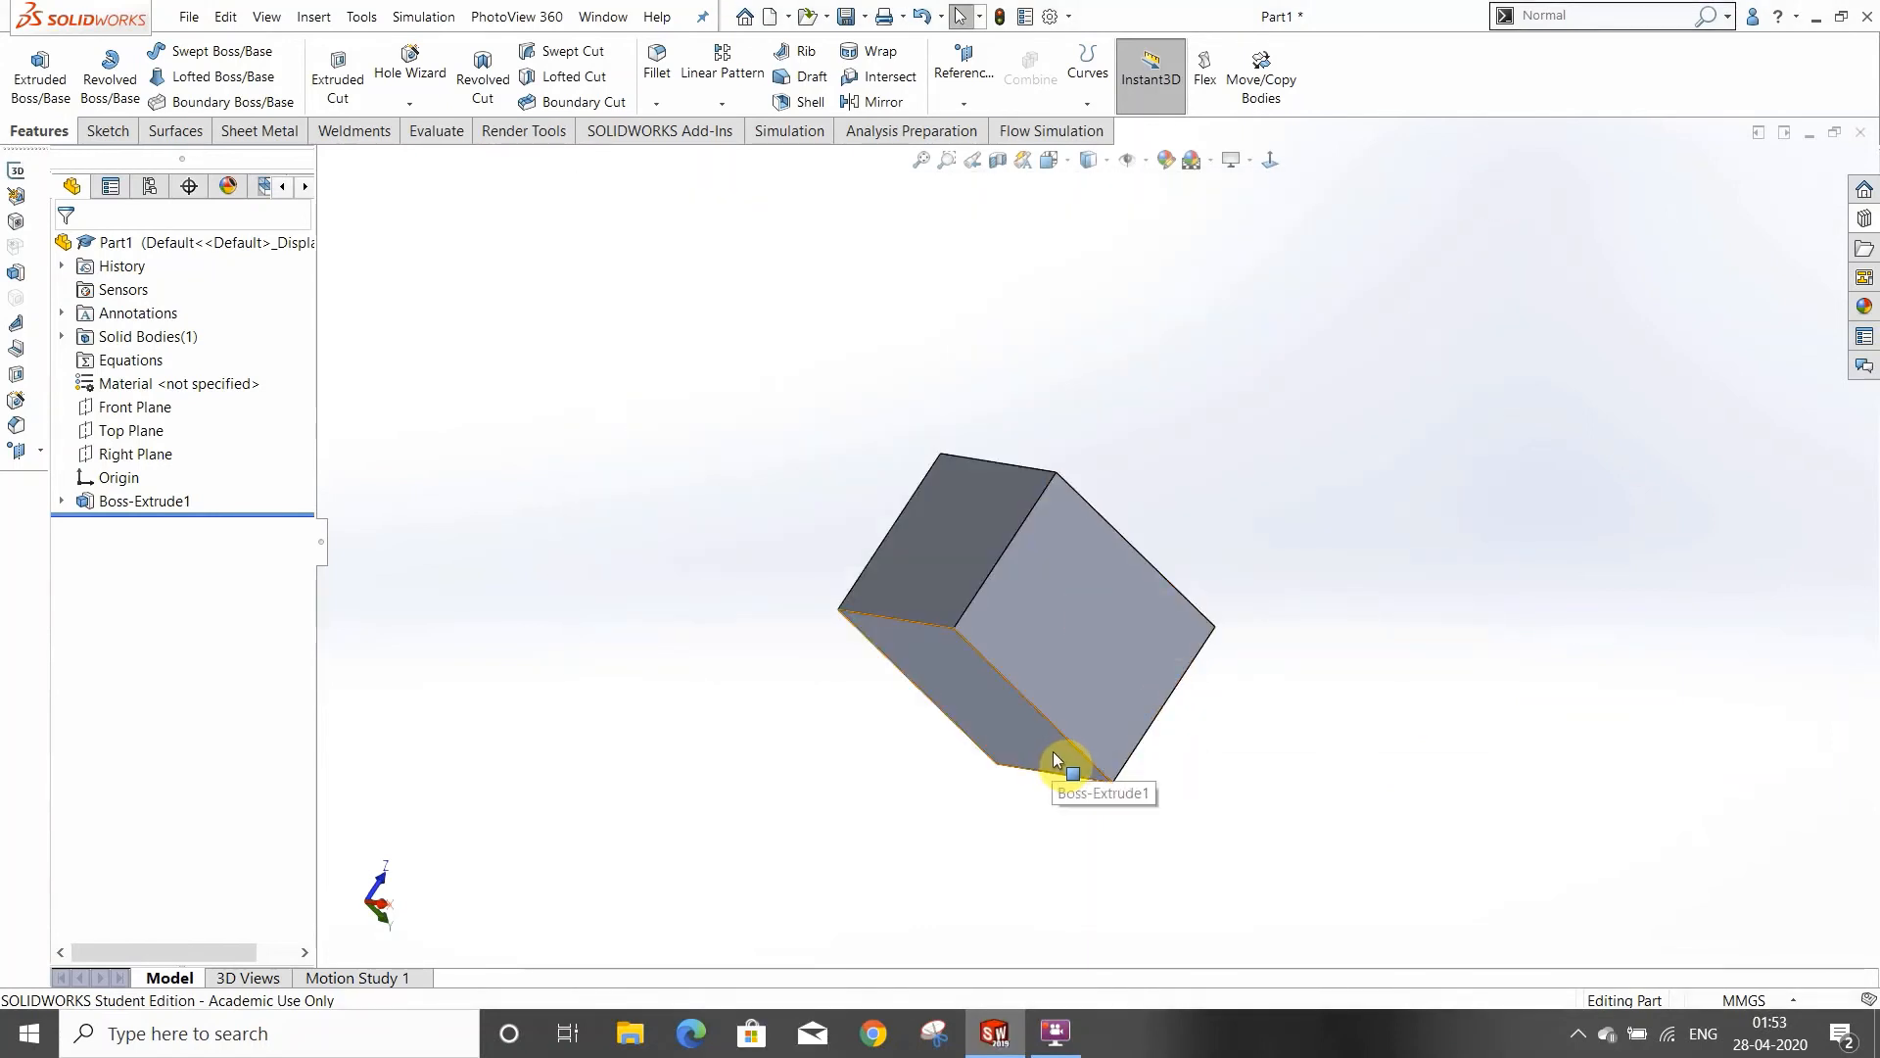